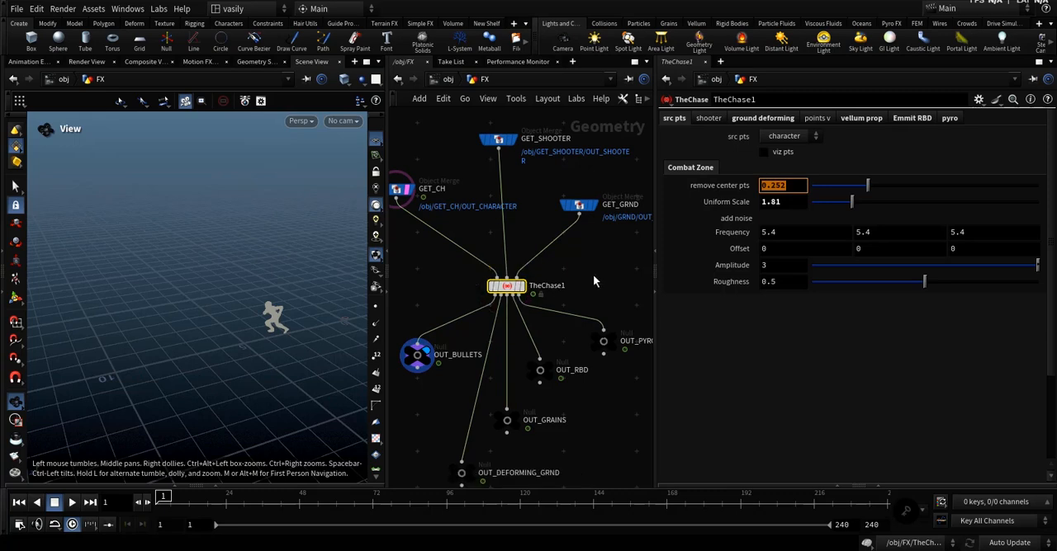
Cut the wires of the existing TheChase1 node and move it aside from the source and output nodes.
drag(587, 267, 412, 313)
scroll(537, 295, up, 3)
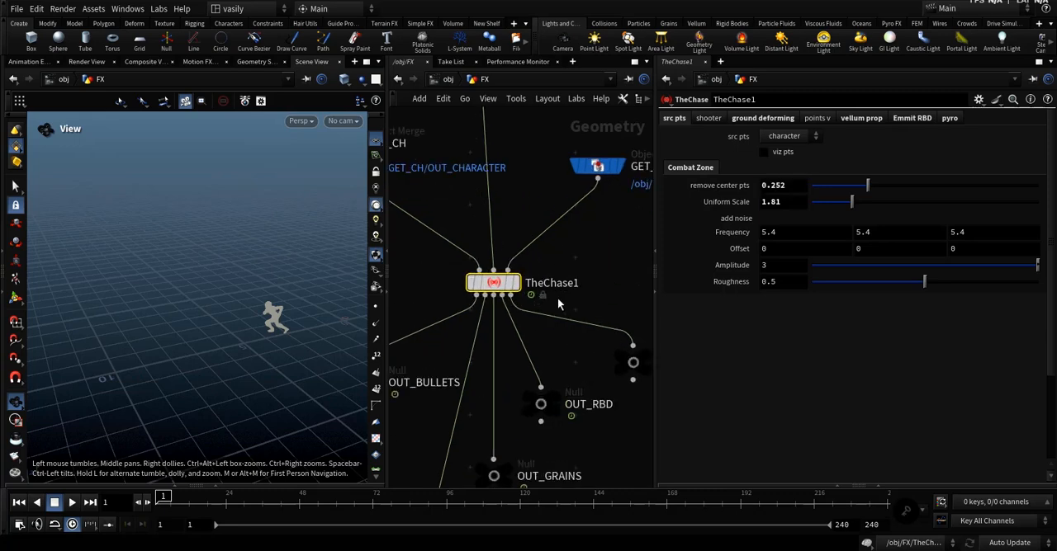
scroll(558, 299, down, 5)
middle_drag(566, 312, 556, 323)
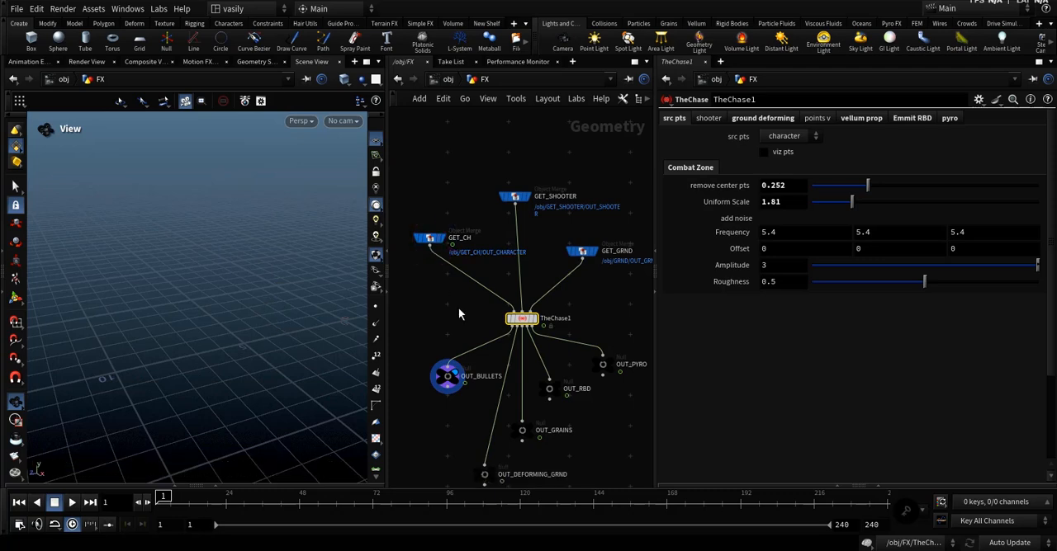
middle_drag(458, 307, 436, 333)
drag(494, 329, 622, 329)
key(y)
drag(506, 317, 419, 329)
Add a new TheChase node between the GET source merges and the OUT nulls.
key(Tab)
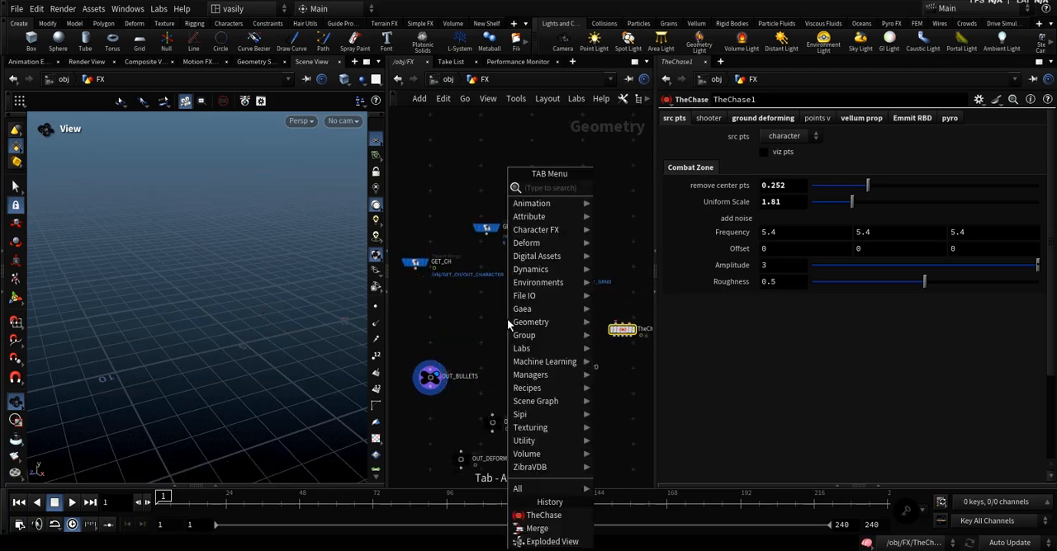
text(thca)
click(479, 331)
key(Tab)
text(thc)
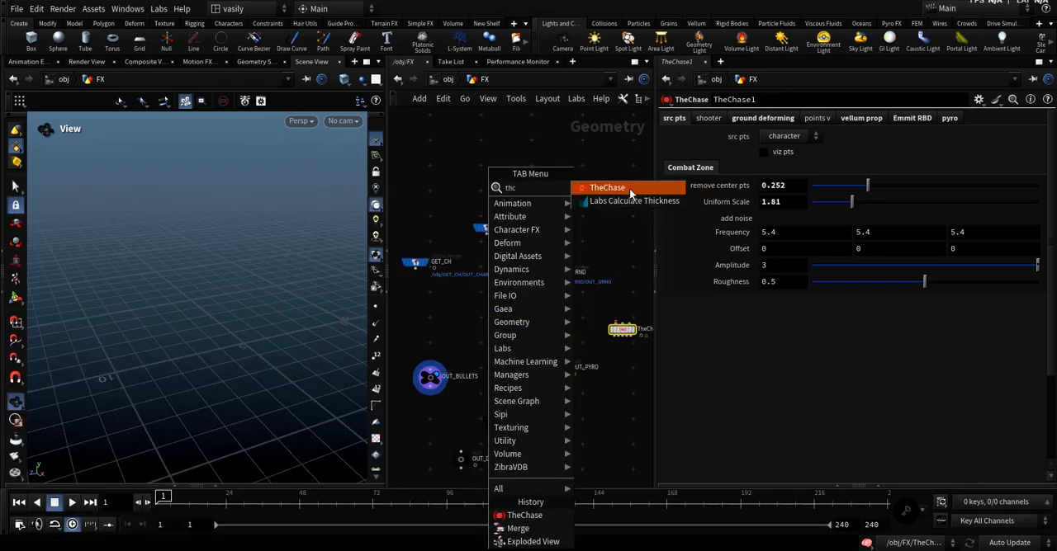
click(629, 193)
click(499, 332)
Display the GET_CH merge in the viewport and examine the character geometry.
scroll(451, 318, up, 3)
middle_drag(467, 321, 506, 360)
click(439, 279)
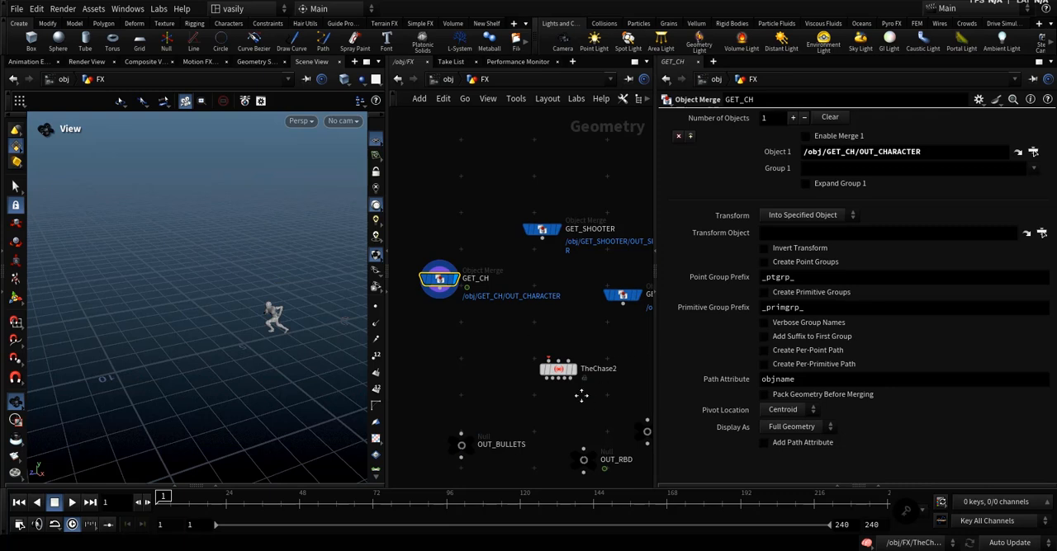
middle_drag(581, 396, 536, 395)
middle_drag(478, 331, 481, 337)
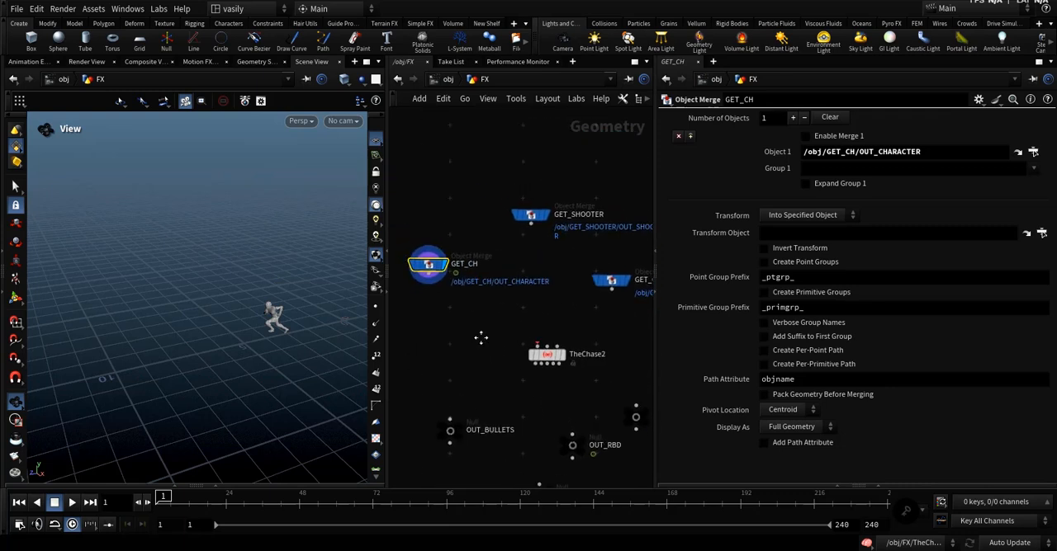
middle_drag(283, 336, 316, 326)
mouse_move(160, 497)
mouse_down()
mouse_move(261, 495)
mouse_move(160, 495)
mouse_up()
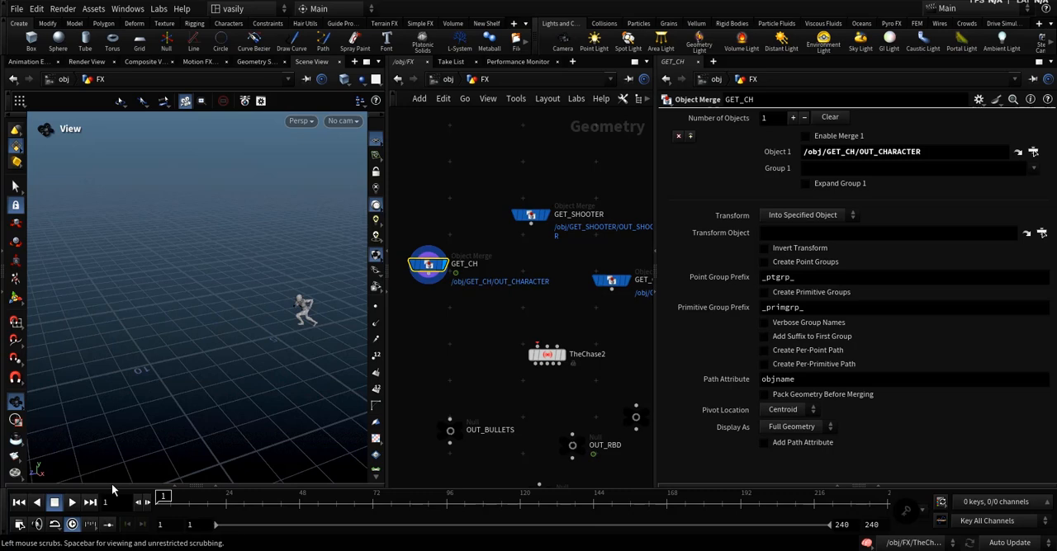
Display the GET_SHOOTER merge and open the GET_SHOOTER object's network.
click(531, 215)
click(543, 215)
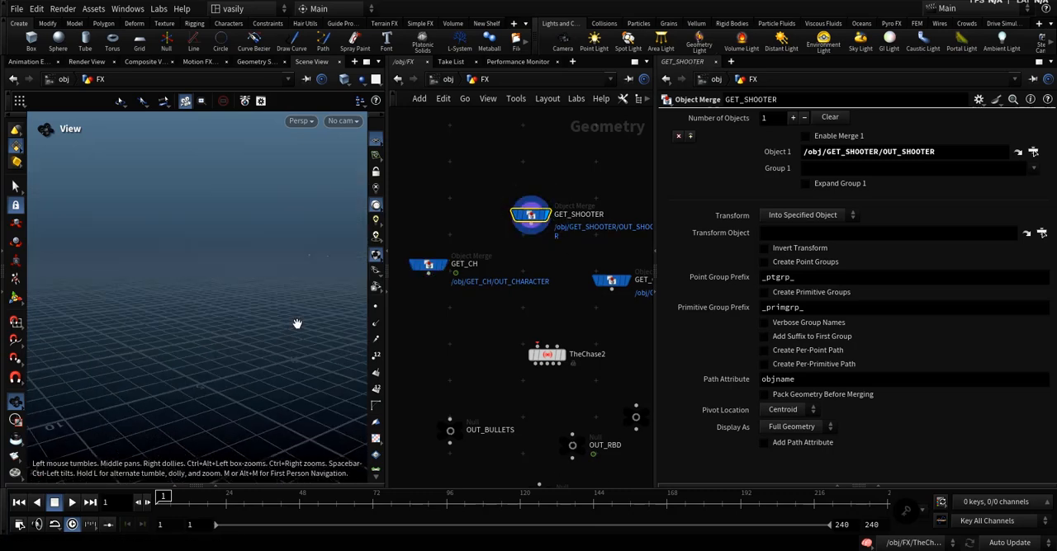
click(452, 79)
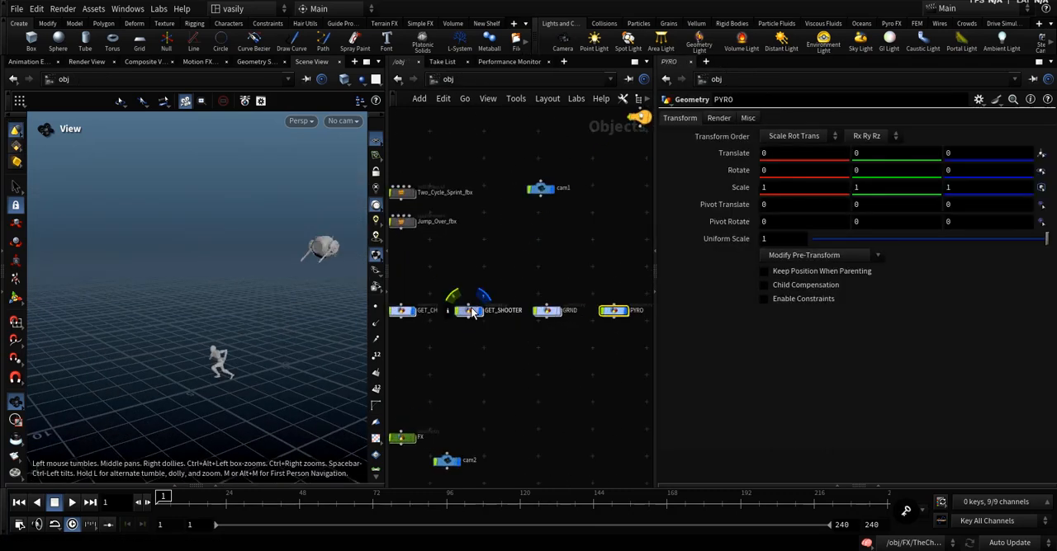
middle_drag(455, 324, 478, 313)
double_click(493, 306)
scroll(318, 260, up, 10)
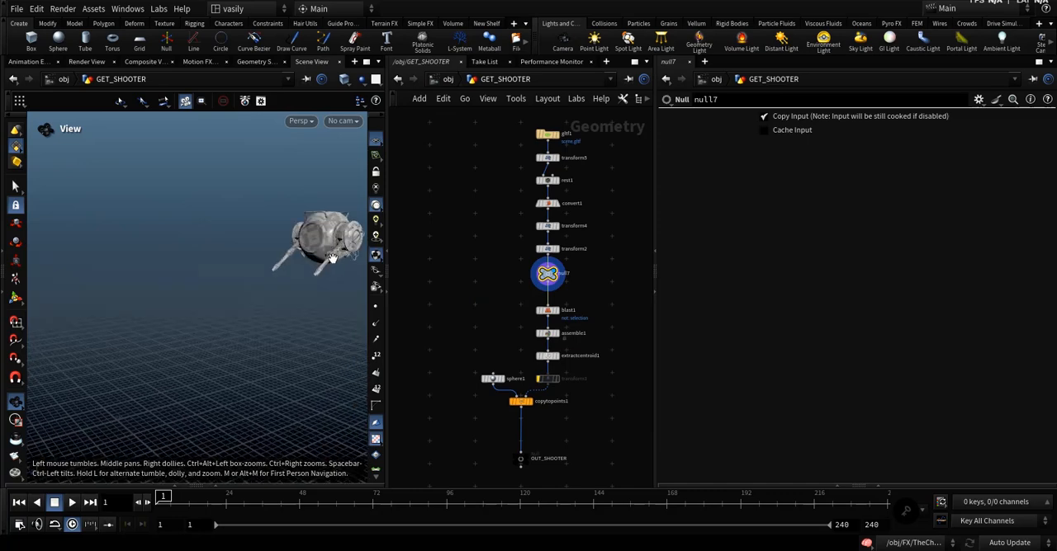
Compare the shooter's gun barrel on null7 with the geometry output by OUT_SHOOTER.
drag(290, 291, 320, 300)
scroll(290, 297, up, 4)
scroll(532, 459, up, 2)
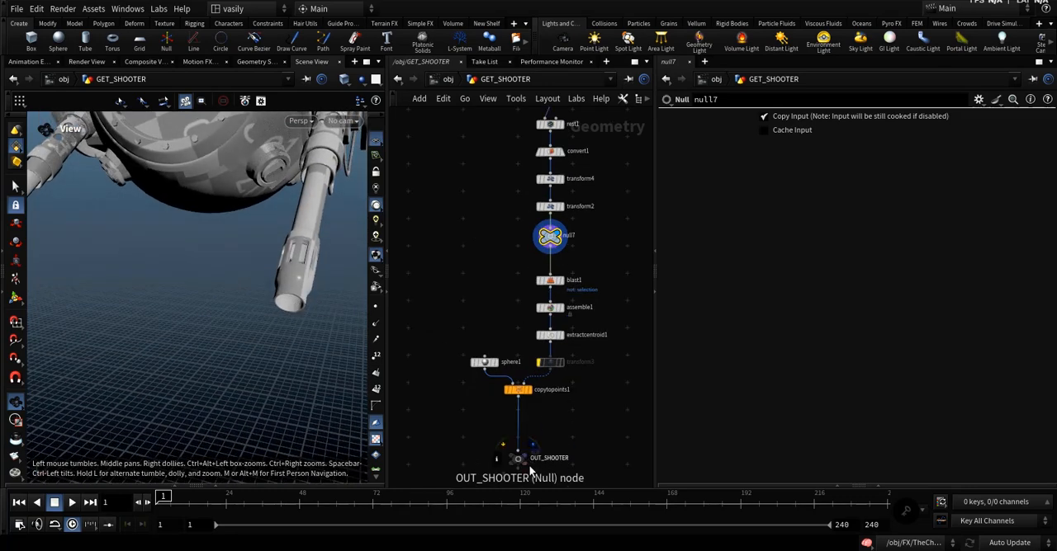
click(522, 460)
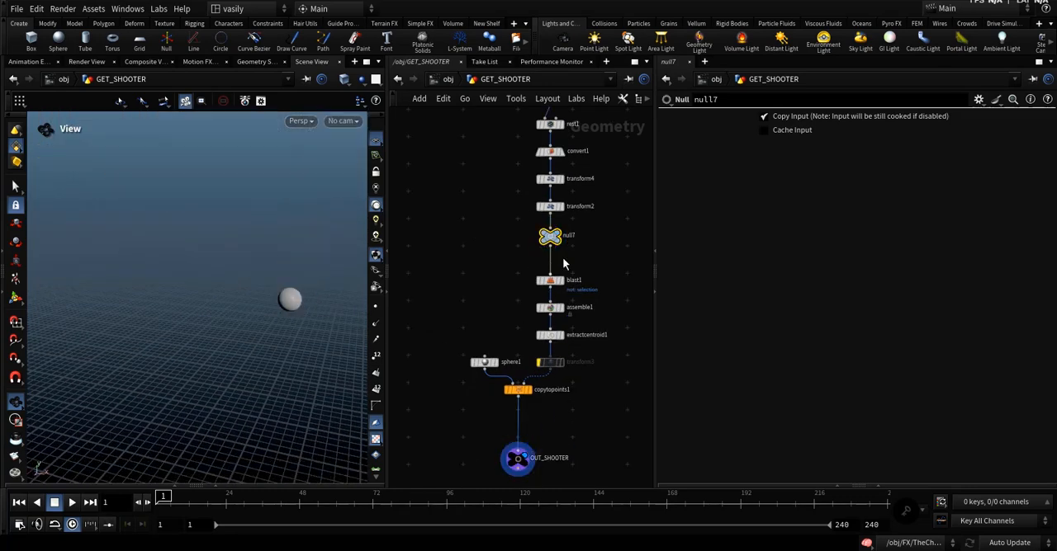
click(558, 234)
drag(289, 291, 270, 295)
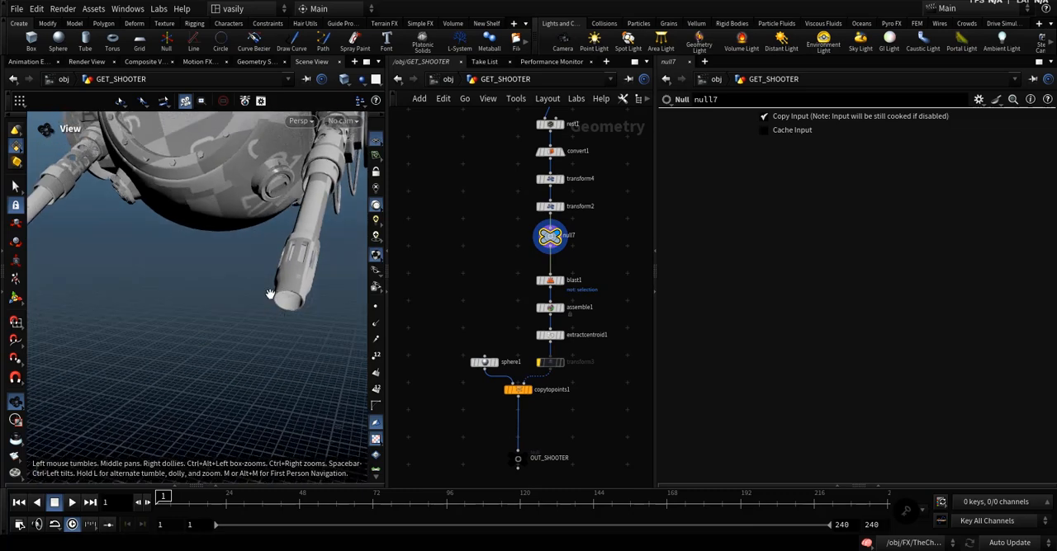
Return to the FX network and temporarily show the other scene objects around the GET_SHOOTER geometry.
click(448, 78)
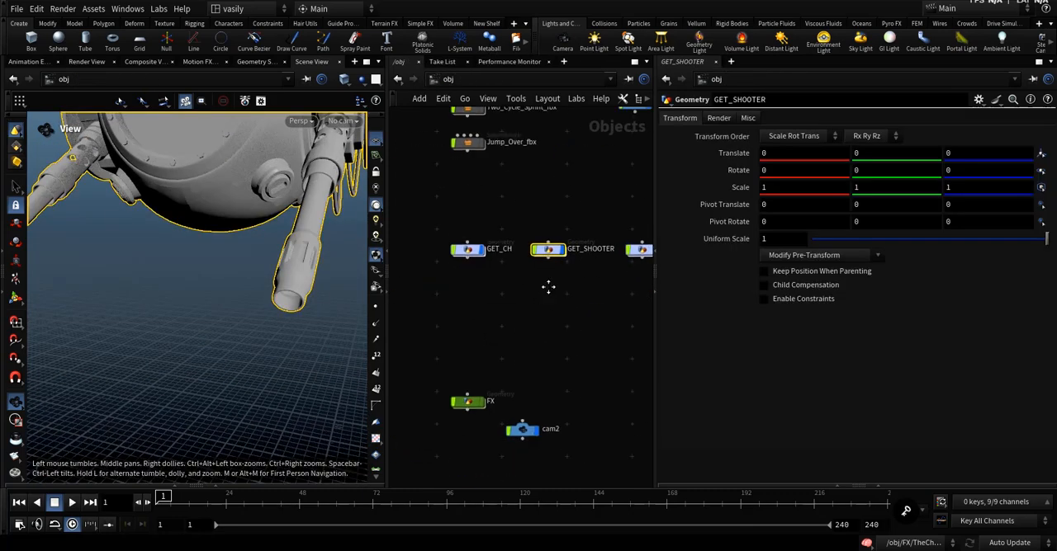
double_click(482, 388)
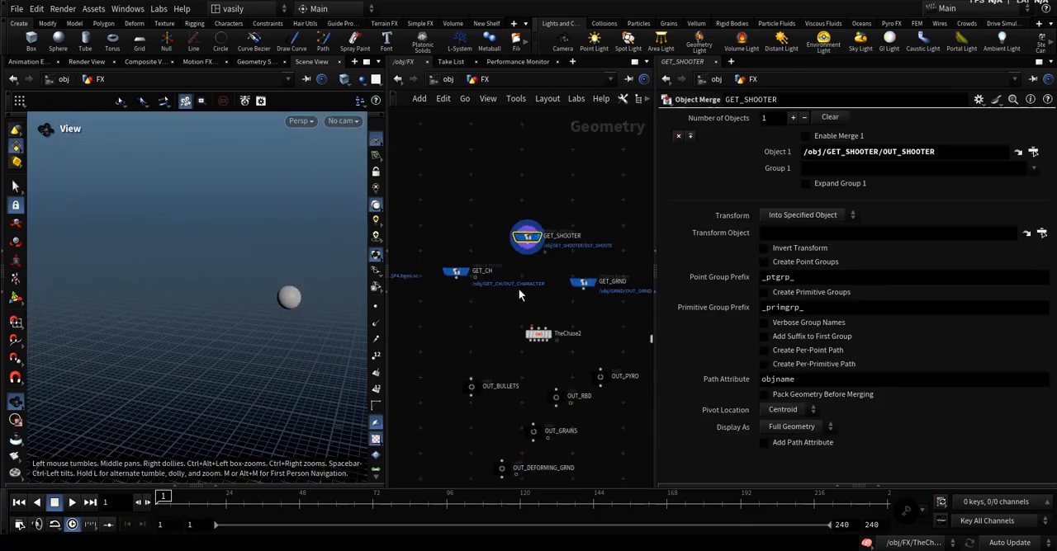
click(361, 79)
click(368, 98)
scroll(288, 298, up, 5)
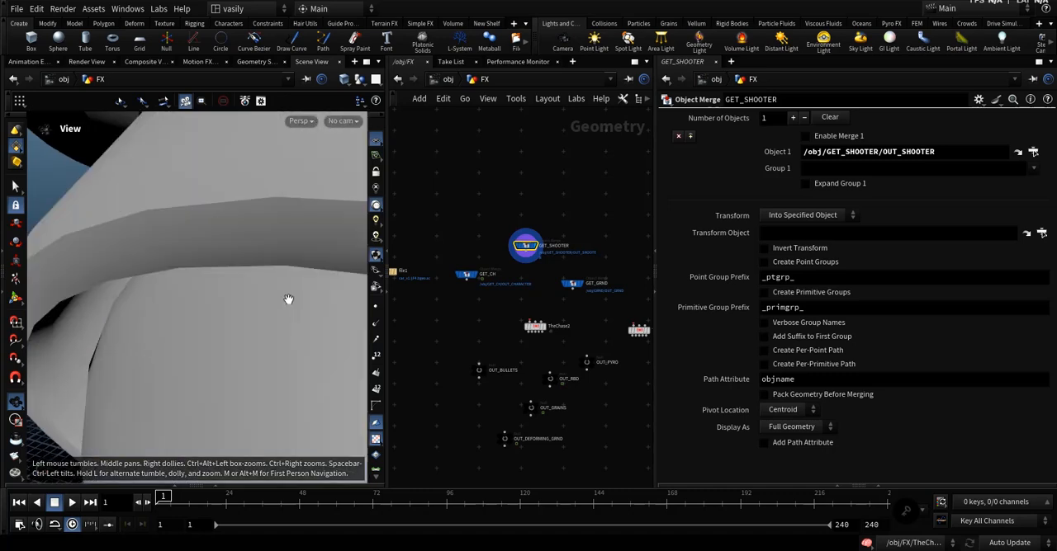
scroll(288, 300, down, 5)
drag(289, 300, 314, 289)
click(361, 80)
click(374, 120)
scroll(475, 250, down, 3)
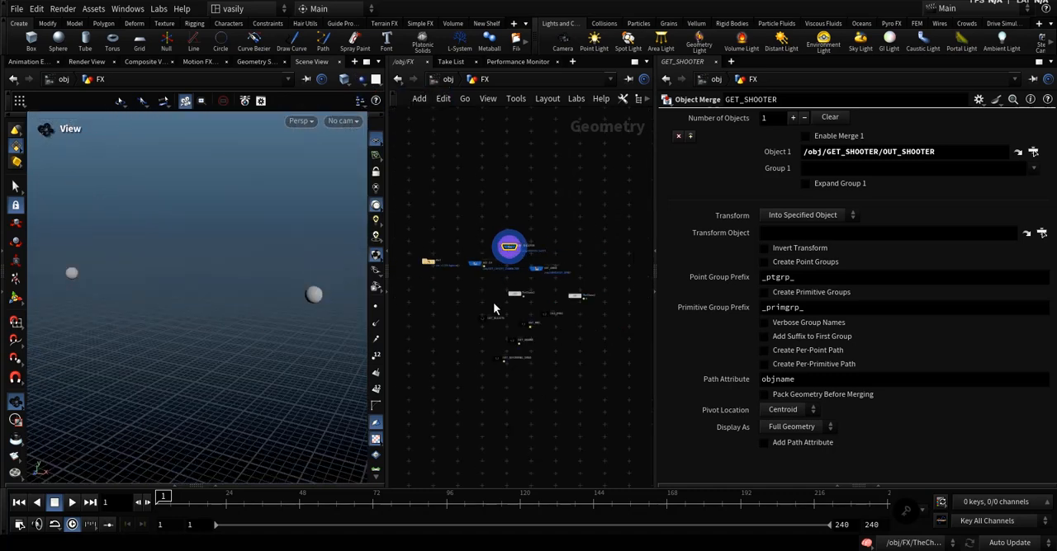
Display the GET_GRND merge and examine the ground surface in the viewport.
scroll(517, 310, up, 5)
middle_drag(493, 304, 540, 310)
scroll(532, 306, up, 2)
click(527, 298)
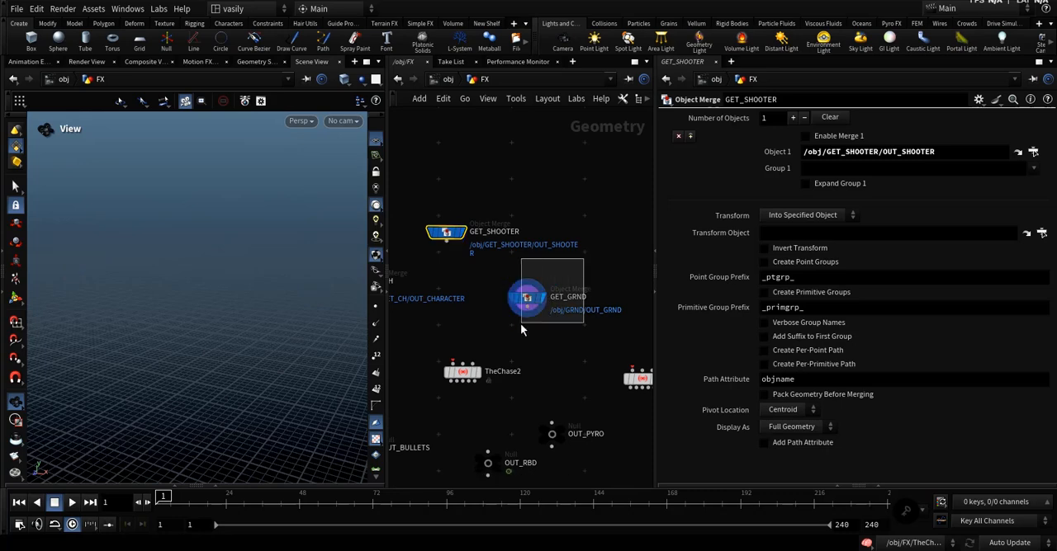
drag(223, 364, 307, 298)
scroll(305, 318, up, 4)
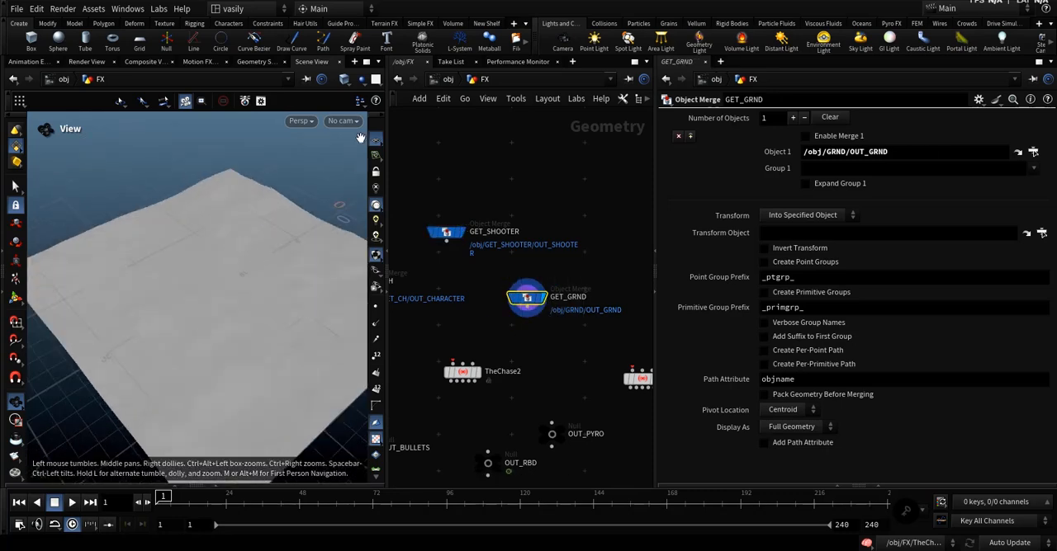
Inspect the ground mesh in Smooth Wire Shaded mode, and restore the viewport to Smooth Shaded.
click(360, 78)
click(345, 80)
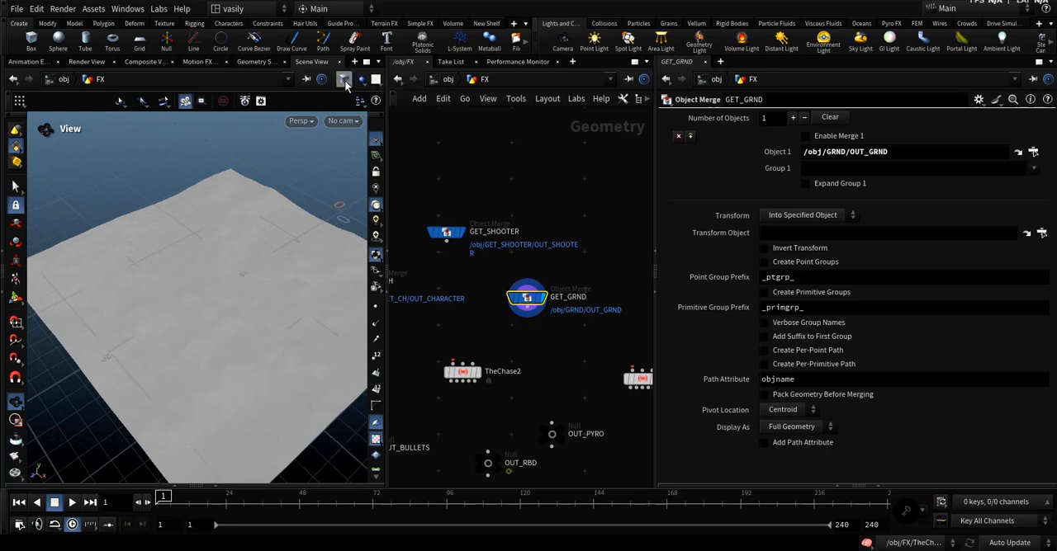
click(343, 80)
click(393, 238)
drag(223, 346, 262, 298)
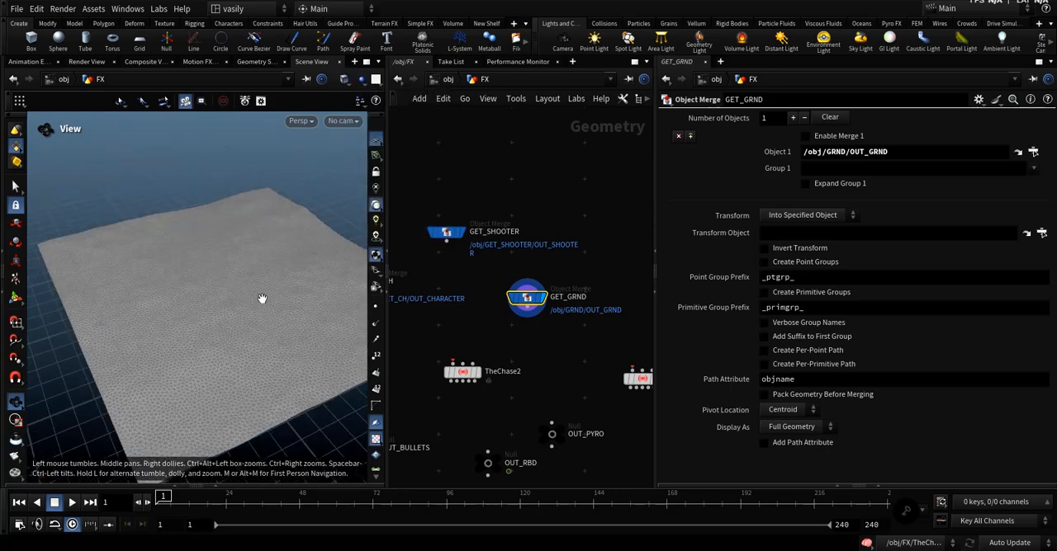
click(344, 80)
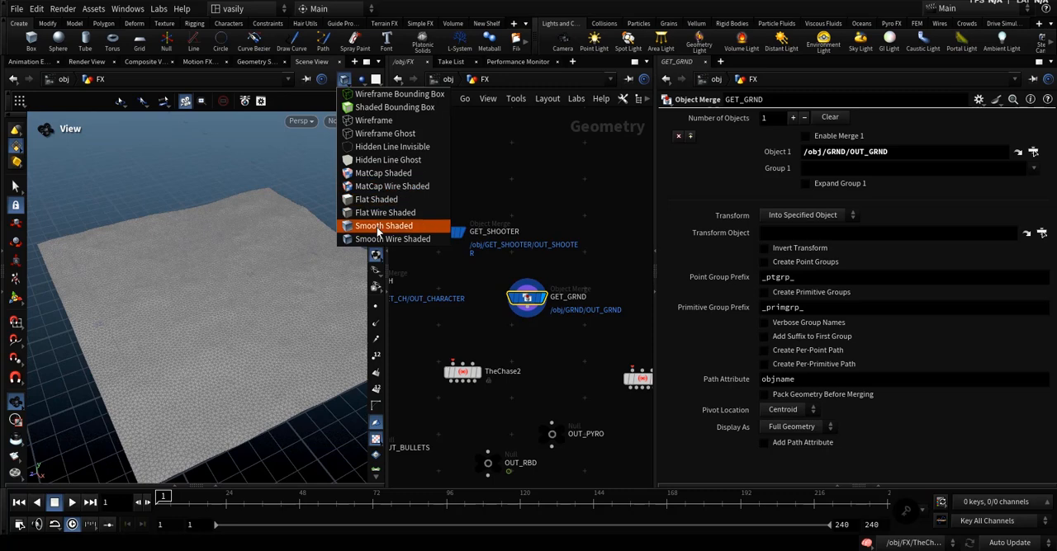
click(377, 229)
Connect GET_CH, GET_SHOOTER and GET_GRND to the first, second and third inputs of TheChase2.
scroll(281, 242, up, 3)
middle_drag(399, 319, 474, 272)
scroll(449, 298, down, 2)
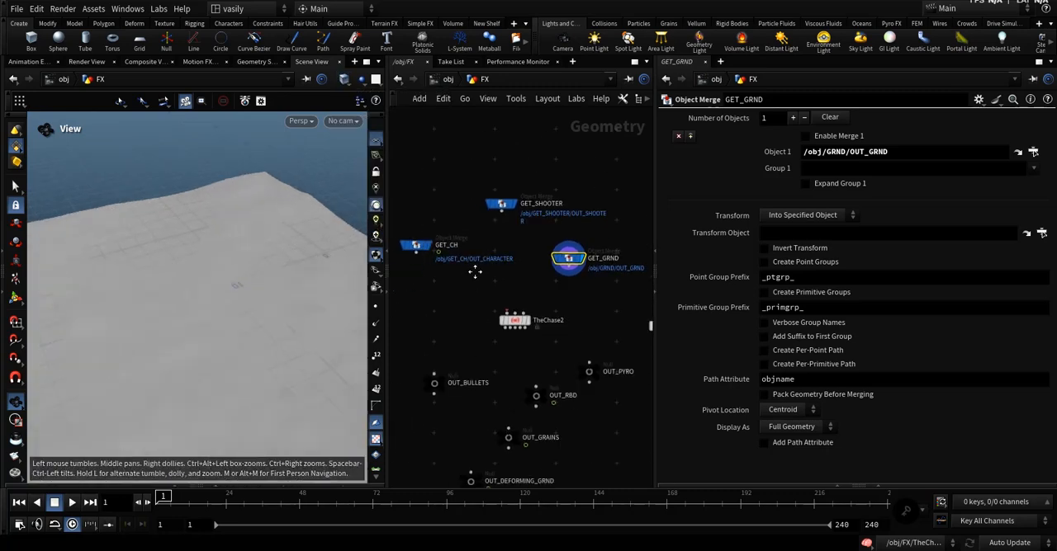
click(413, 252)
scroll(450, 275, up, 2)
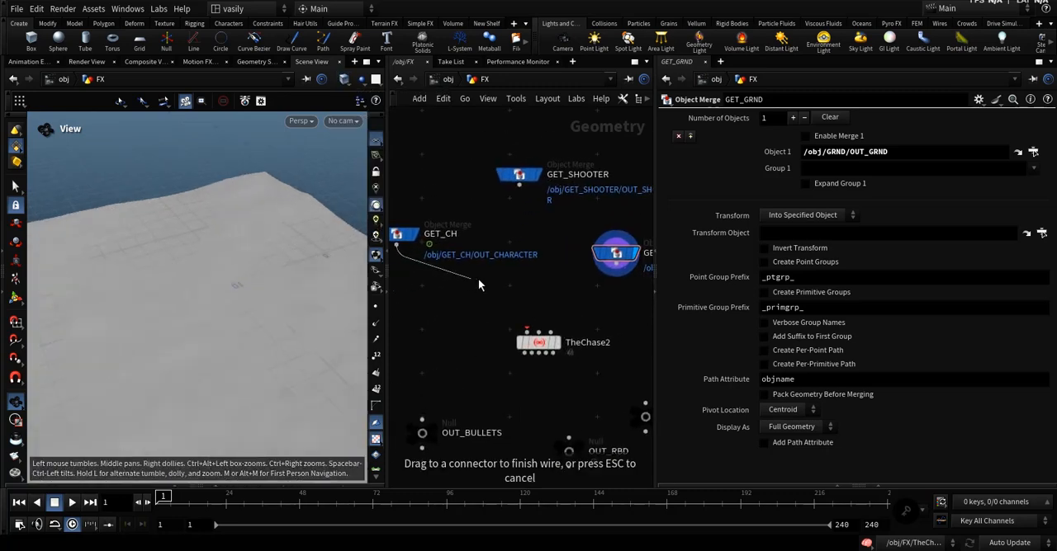
middle_drag(522, 321, 497, 329)
click(514, 338)
click(495, 193)
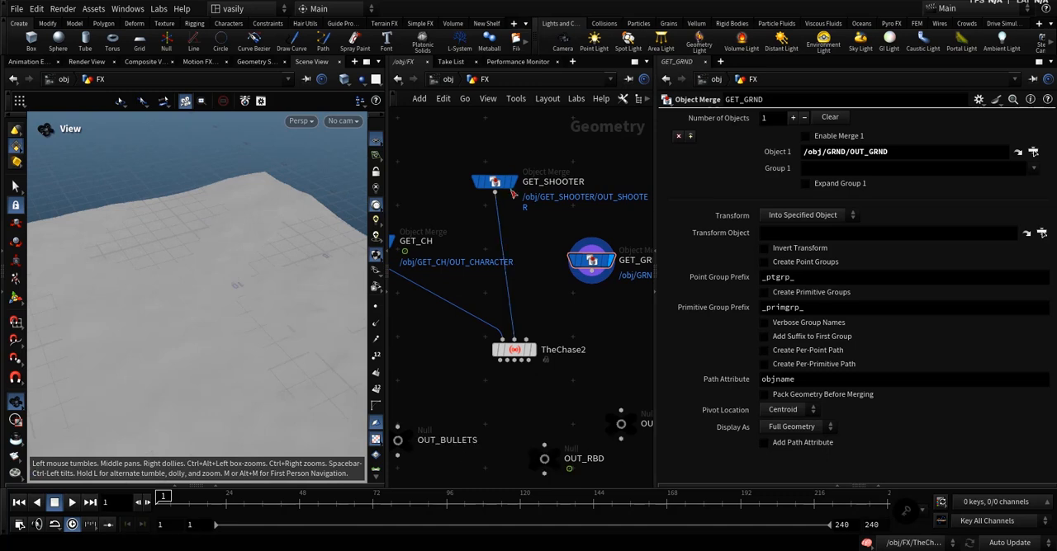
drag(496, 183, 515, 164)
click(593, 277)
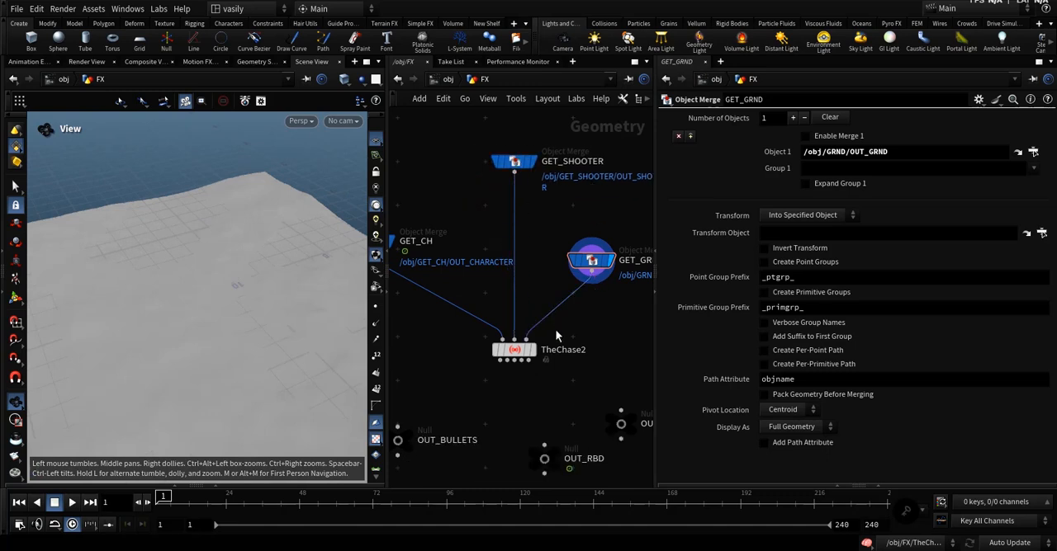
Connect TheChase2's bullets output to OUT_BULLETS, display that null, and select TheChase2.
middle_drag(543, 385, 559, 331)
middle_drag(464, 358, 463, 328)
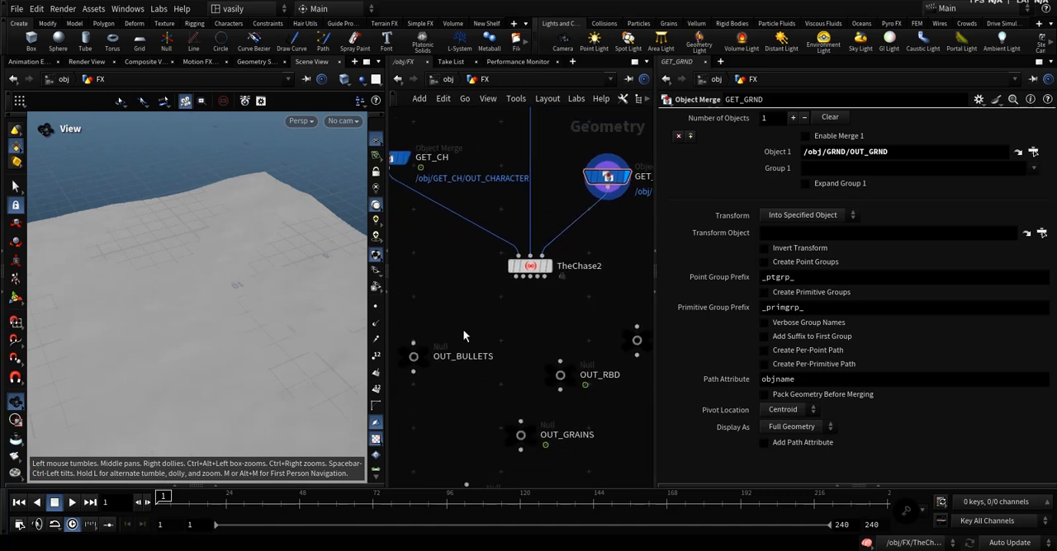
click(413, 343)
scroll(519, 271, up, 2)
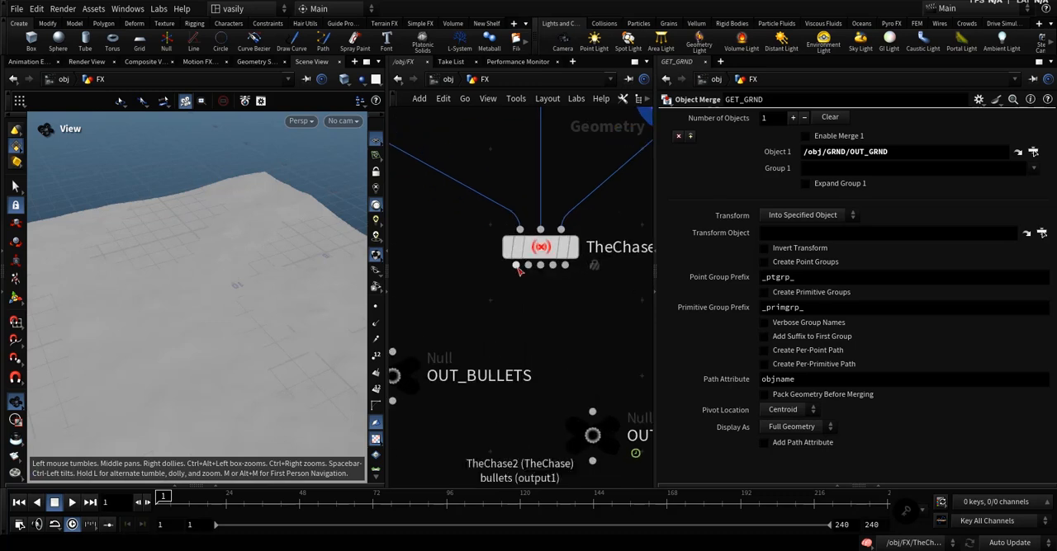
scroll(518, 273, down, 2)
click(529, 279)
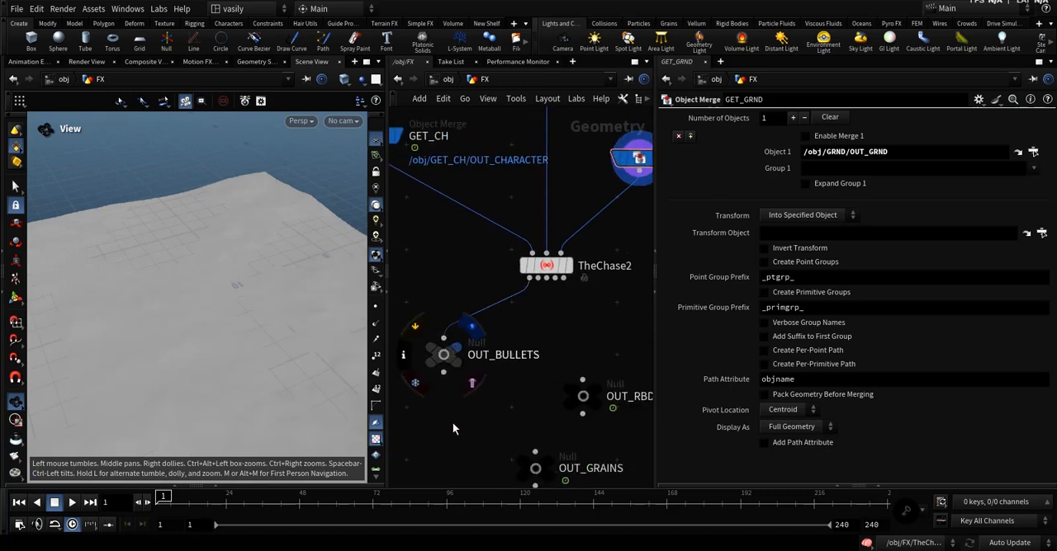
middle_drag(547, 330, 532, 386)
click(532, 323)
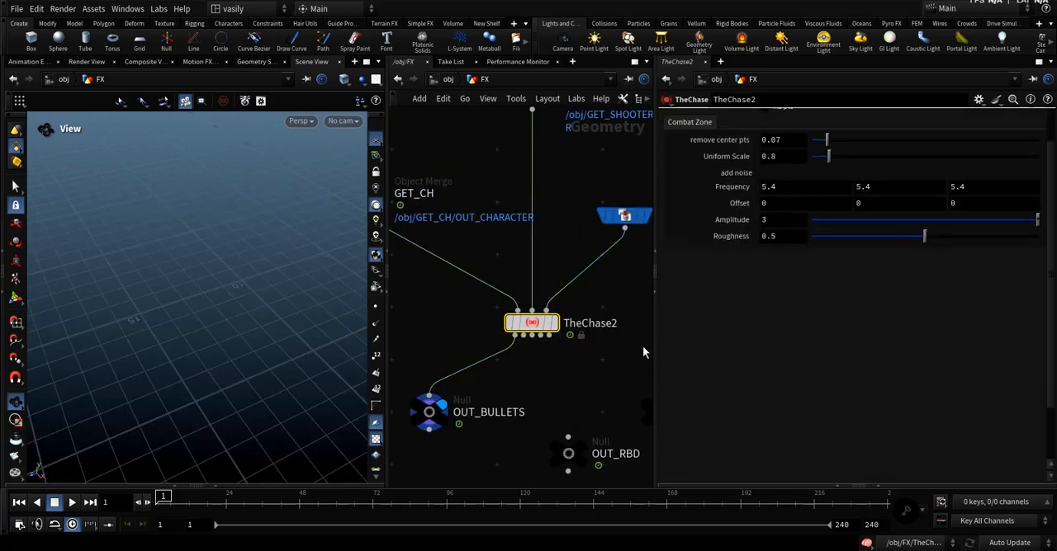
Turn on the template display of GET_CH and frame the character in the viewport.
scroll(627, 363, down, 3)
click(405, 267)
scroll(405, 267, up, 3)
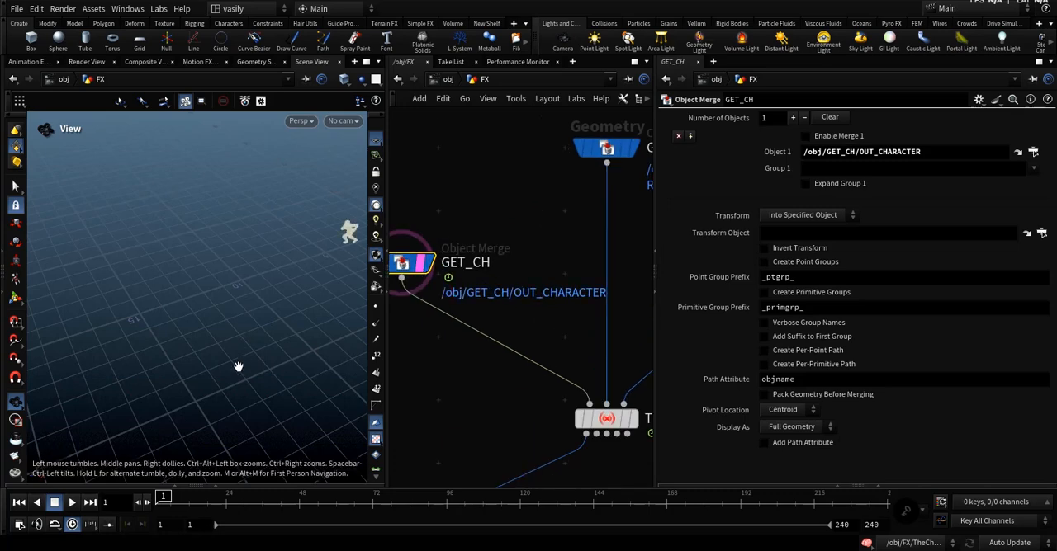
middle_drag(314, 256, 228, 320)
scroll(254, 312, up, 5)
scroll(272, 338, down, 1)
scroll(500, 302, down, 3)
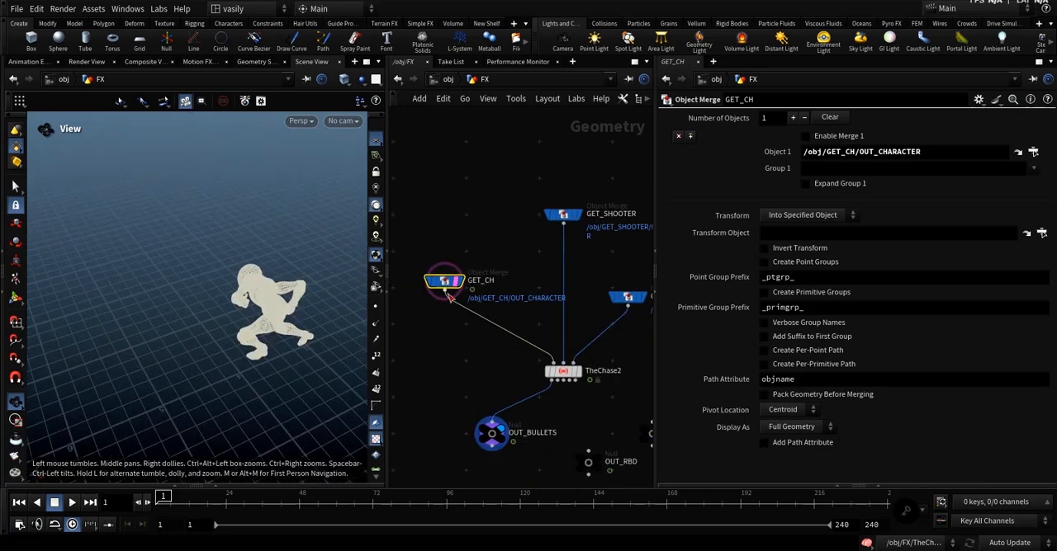
Select TheChase2 and bring the beginning of its src pts parameters into view.
middle_drag(450, 297, 414, 261)
drag(456, 318, 562, 358)
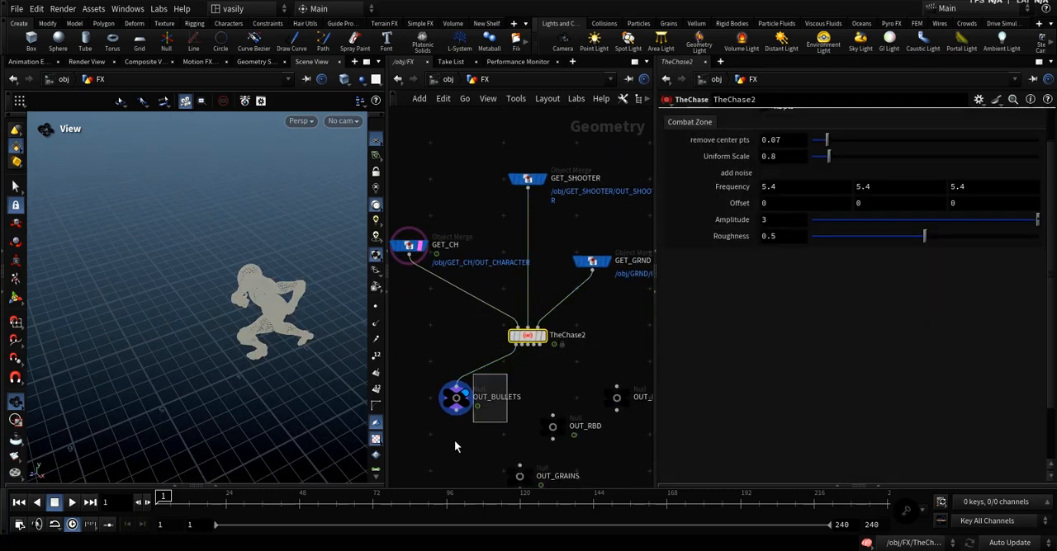
drag(454, 440, 438, 449)
drag(577, 352, 476, 325)
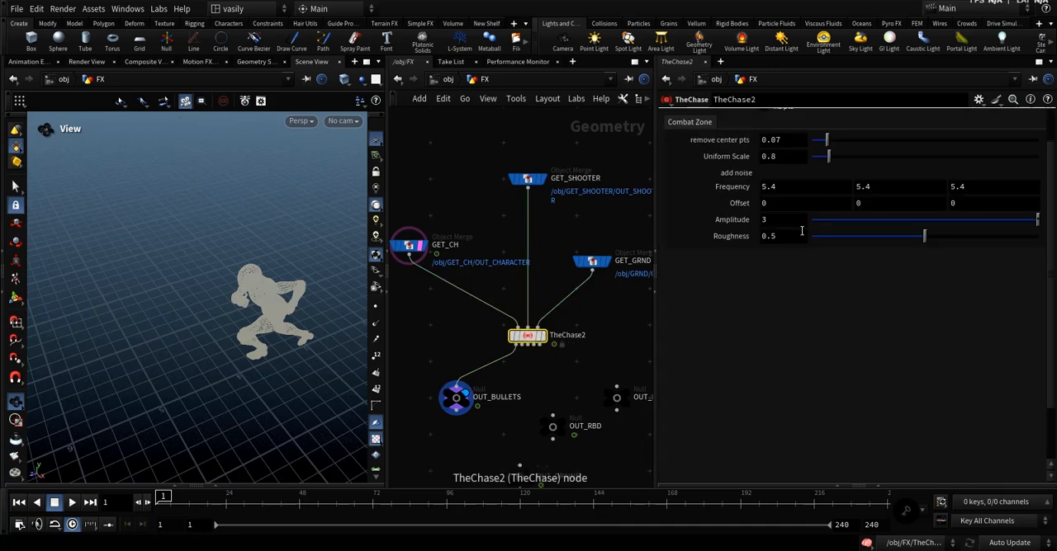
scroll(702, 155, up, 2)
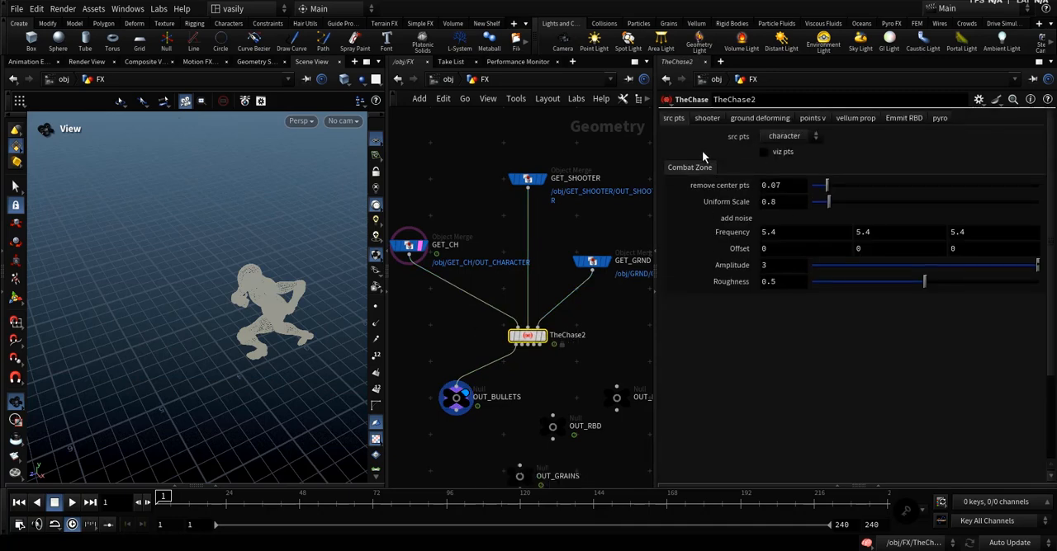
Turn on viz pts for TheChase2 and frame the source points around the character from above.
click(781, 152)
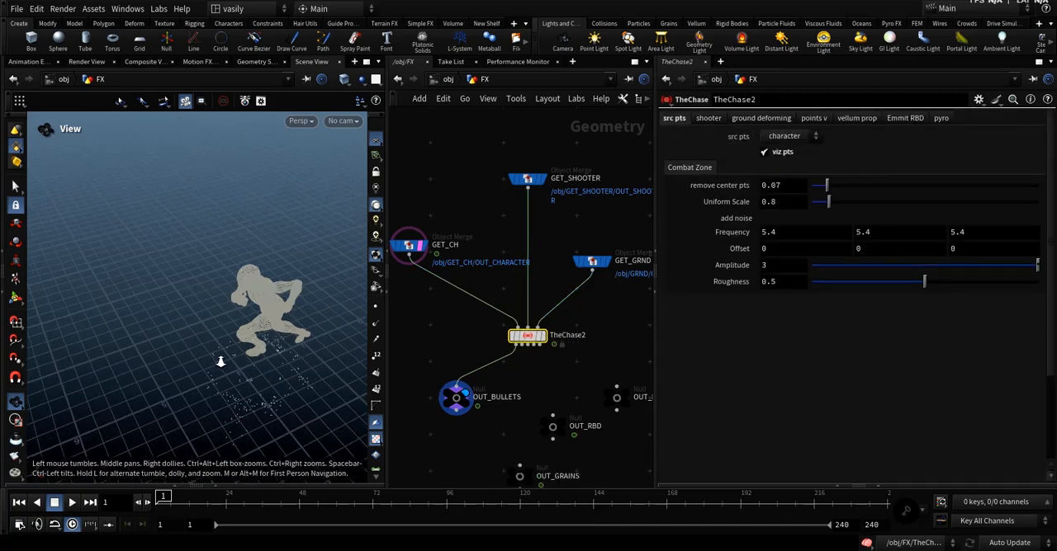
drag(221, 361, 250, 389)
drag(265, 346, 235, 320)
key(space+g)
scroll(236, 306, down, 8)
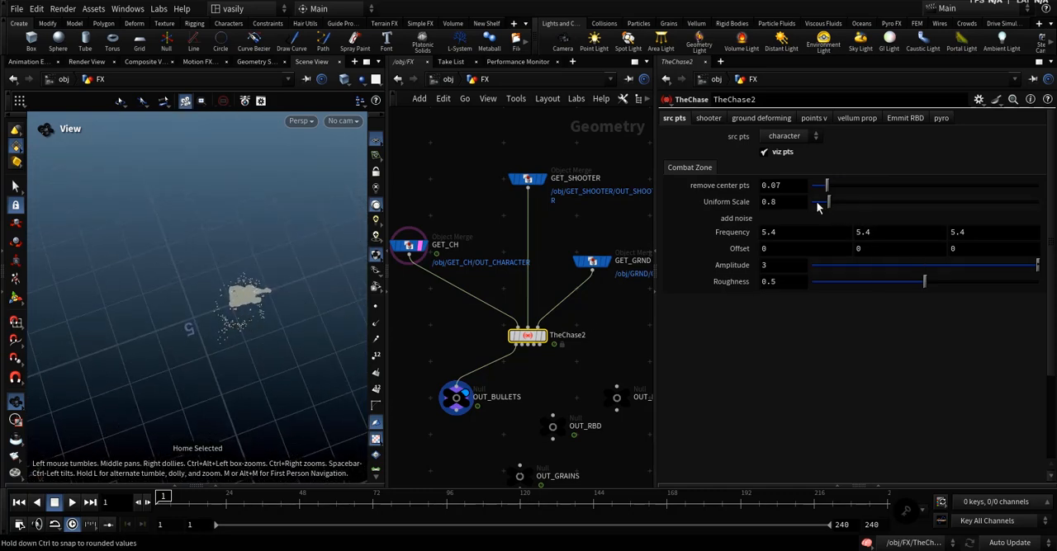
Try a Uniform Scale of 2.3 and a remove center pts value of 0.085, undoing each change.
drag(831, 205, 865, 213)
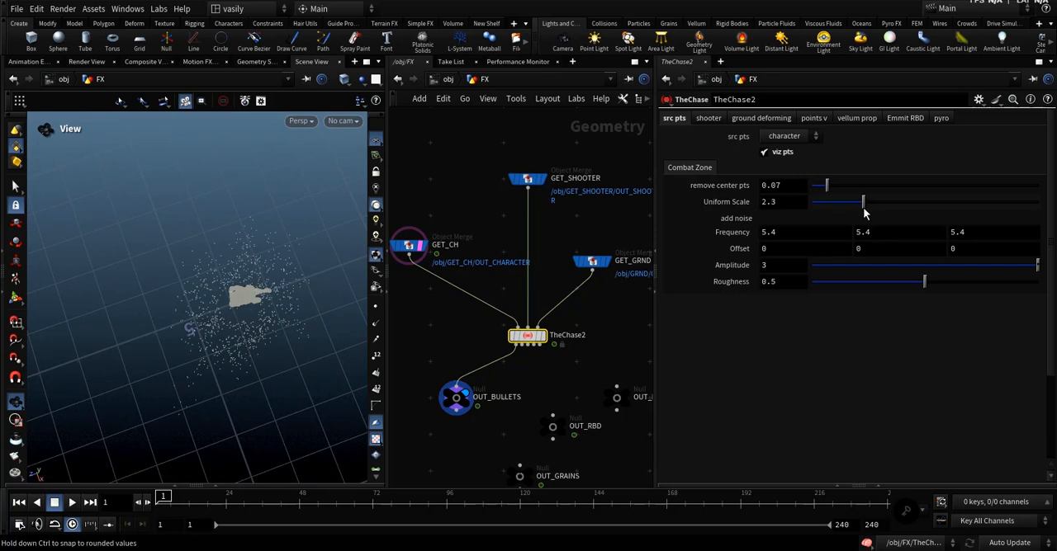
key(ctrl+z)
mouse_move(826, 185)
mouse_down()
mouse_move(817, 186)
mouse_move(832, 200)
mouse_up()
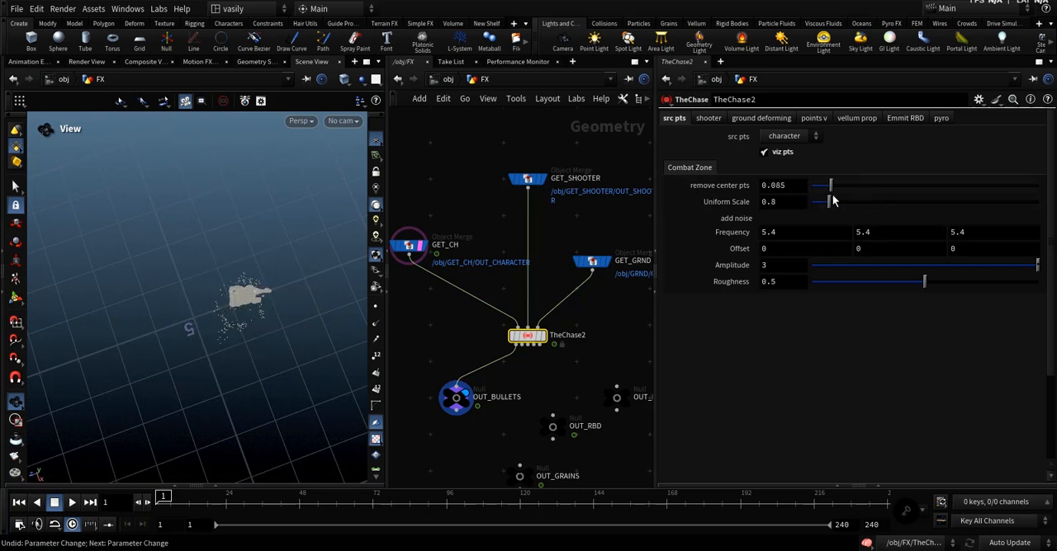
key(ctrl+z)
Copy the remove center pts value 0.252 from TheChase1 to TheChase2.
key(h)
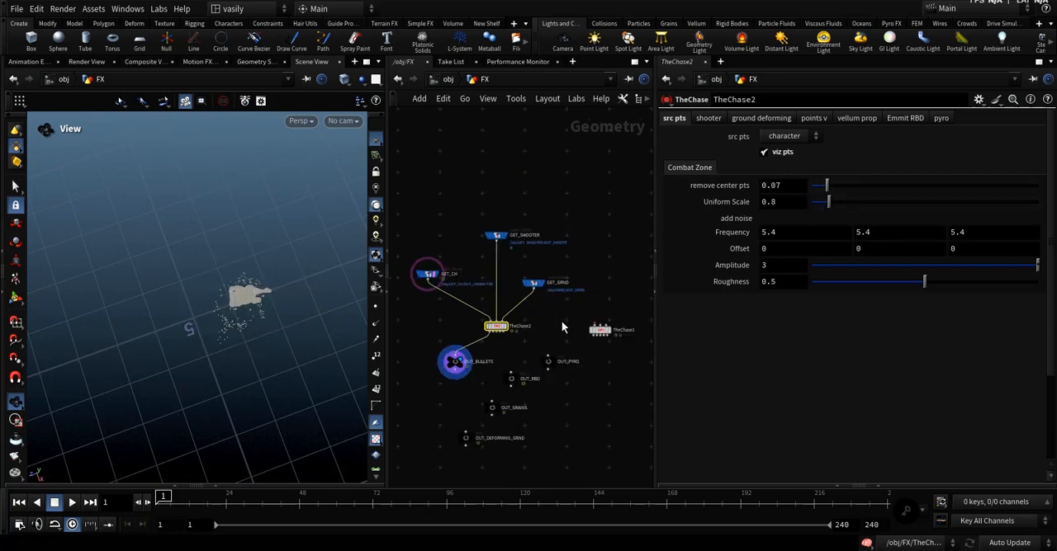
drag(617, 345, 617, 345)
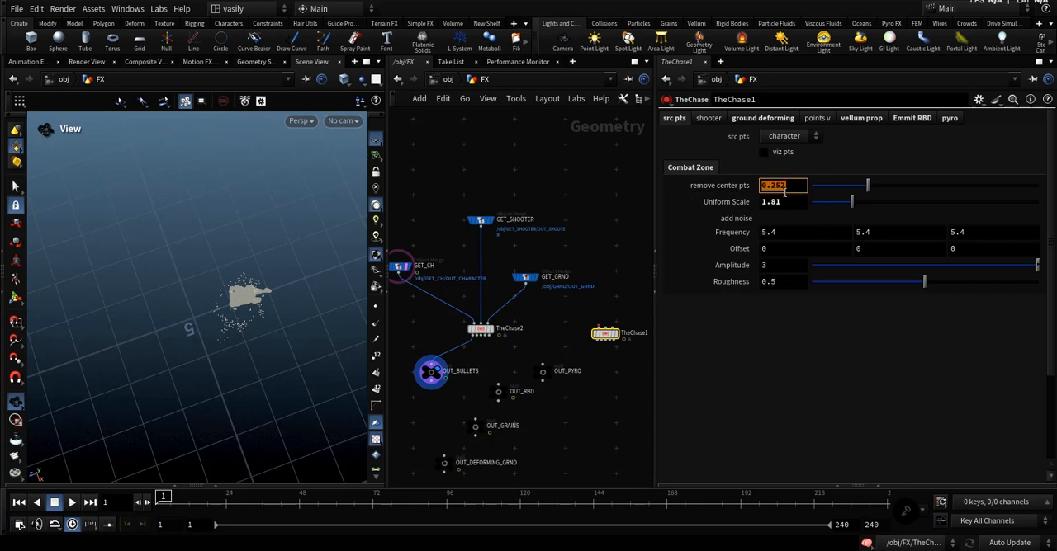
click(525, 333)
click(768, 186)
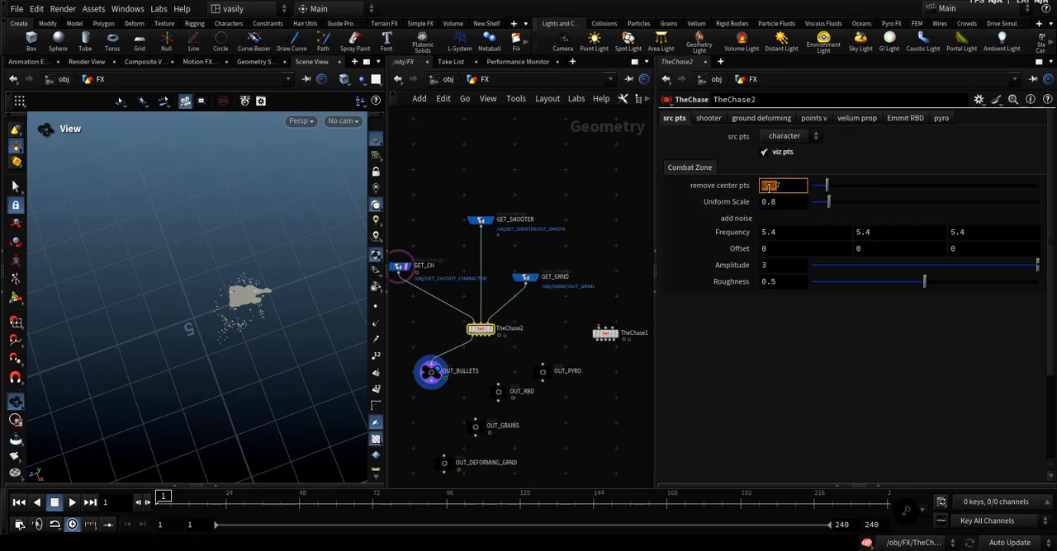
Copy the Uniform Scale value 1.81 from TheChase1 to TheChase2.
drag(634, 293, 596, 350)
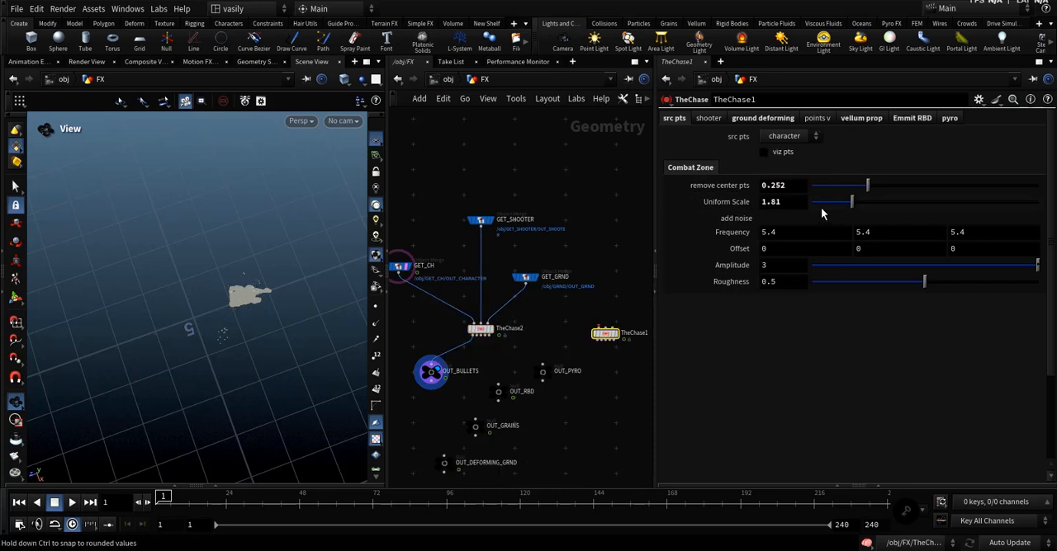
click(777, 202)
click(478, 331)
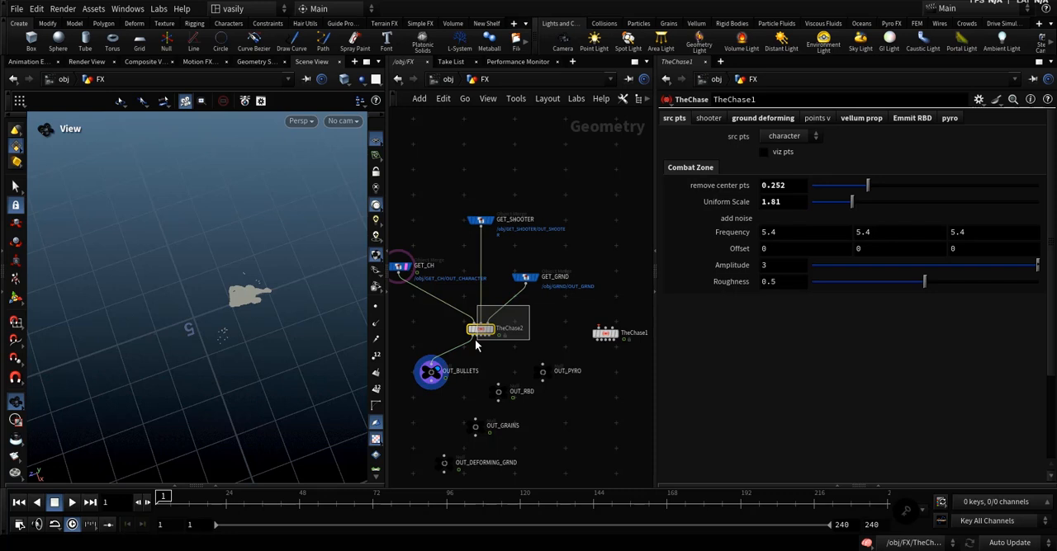
click(773, 203)
key(Return)
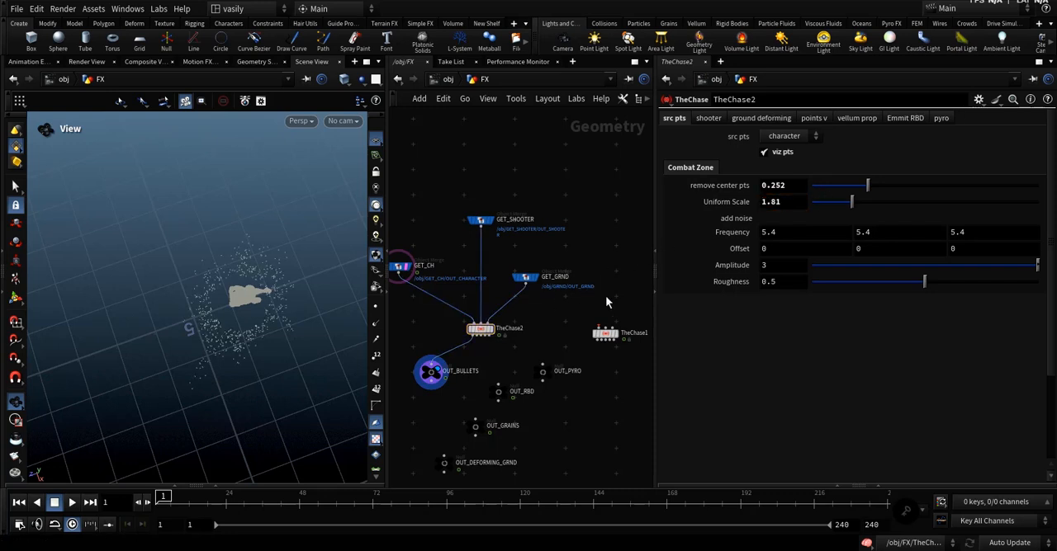
Check the ring of source points around the character and turn off viz pts on TheChase2.
click(481, 329)
drag(177, 340, 272, 355)
scroll(505, 363, up, 2)
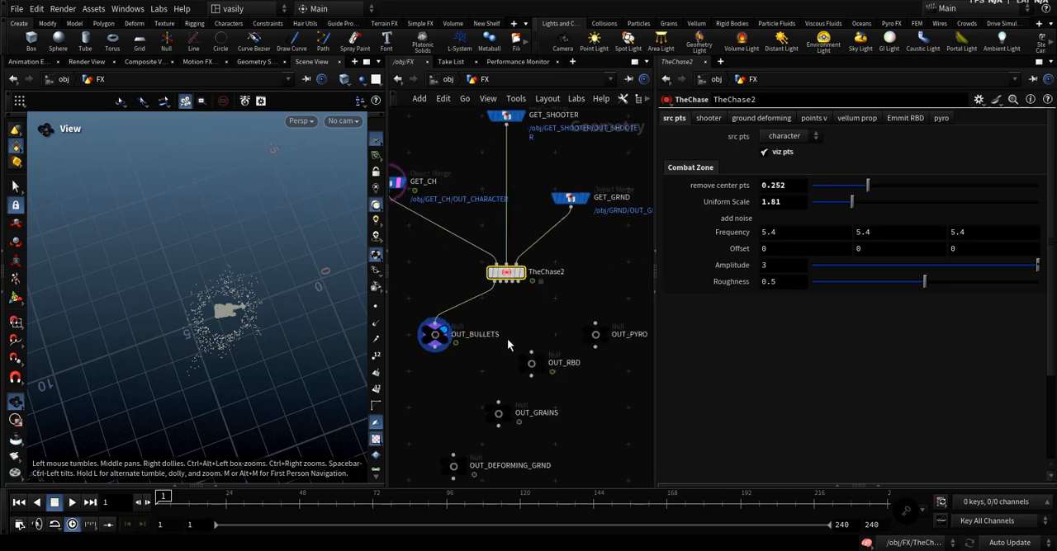
drag(538, 295, 440, 236)
drag(422, 272, 444, 368)
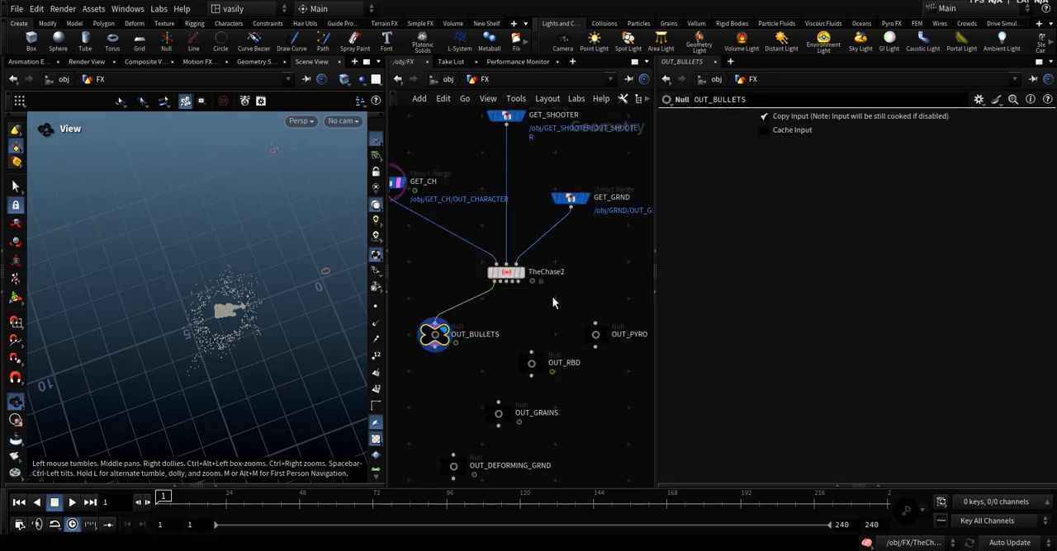
drag(552, 299, 469, 243)
drag(245, 324, 271, 325)
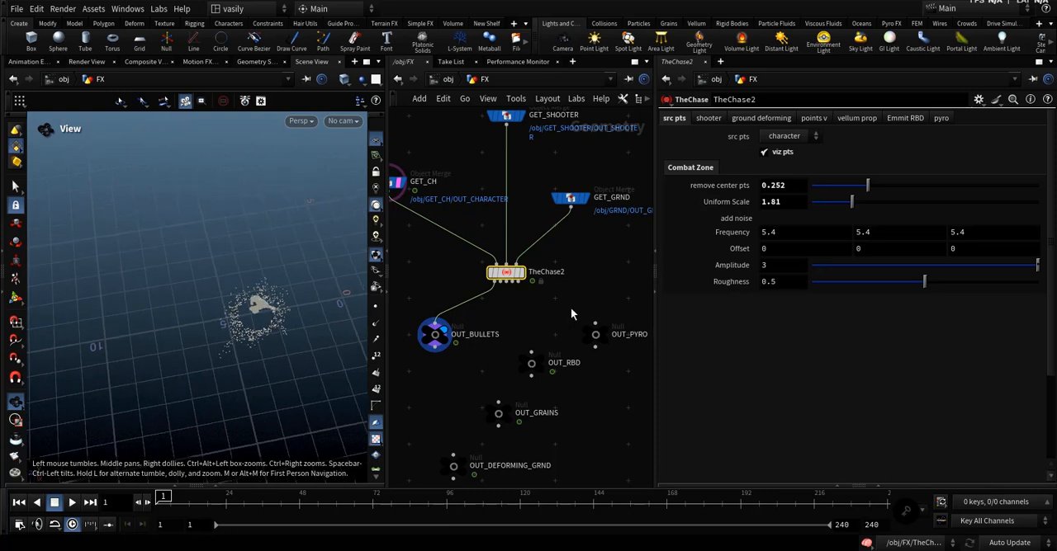
click(764, 153)
Show TheChase2's shooter parameters, play the animation to examine the bullets, and return to the first frame.
click(707, 117)
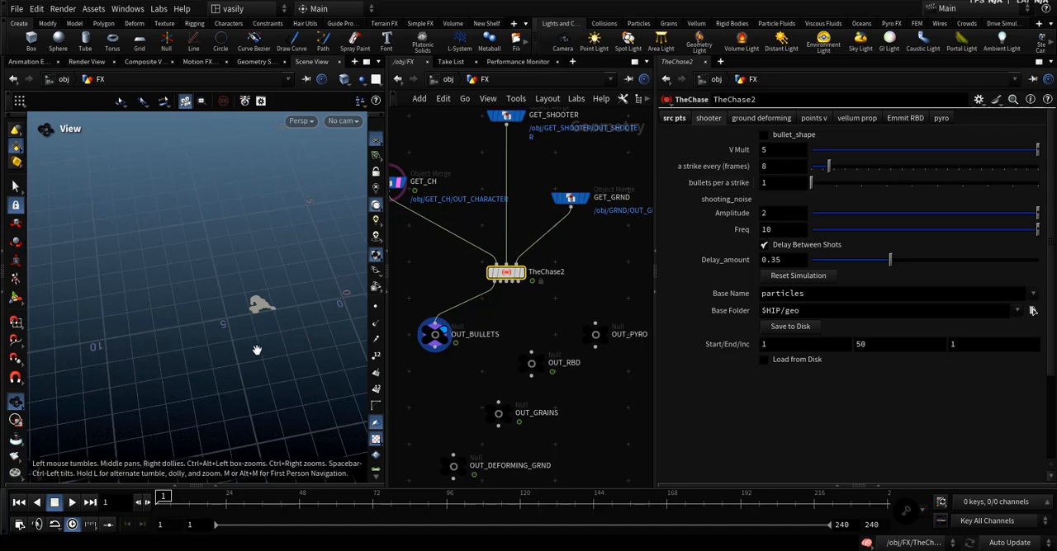
drag(274, 309, 292, 290)
drag(251, 373, 219, 383)
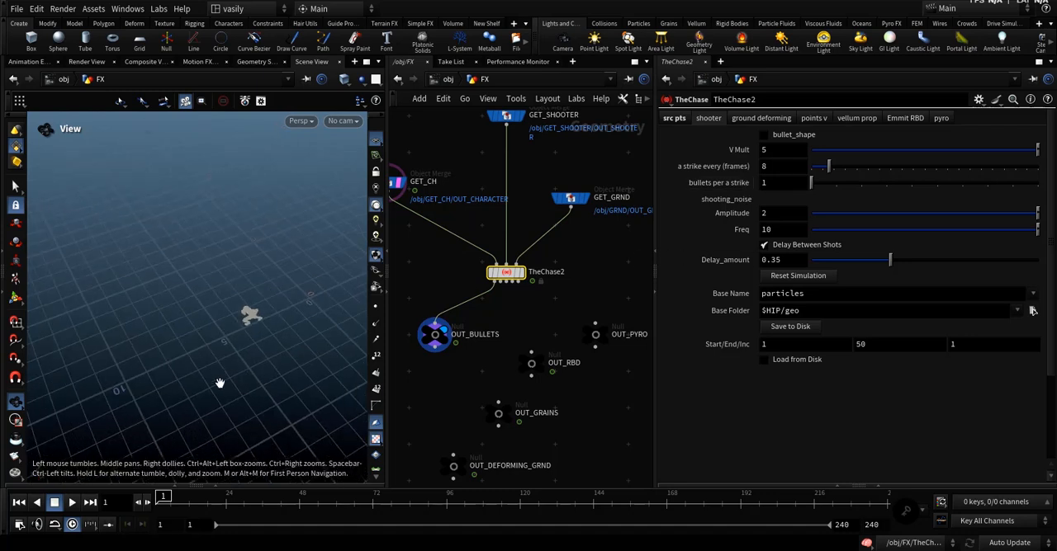
click(72, 503)
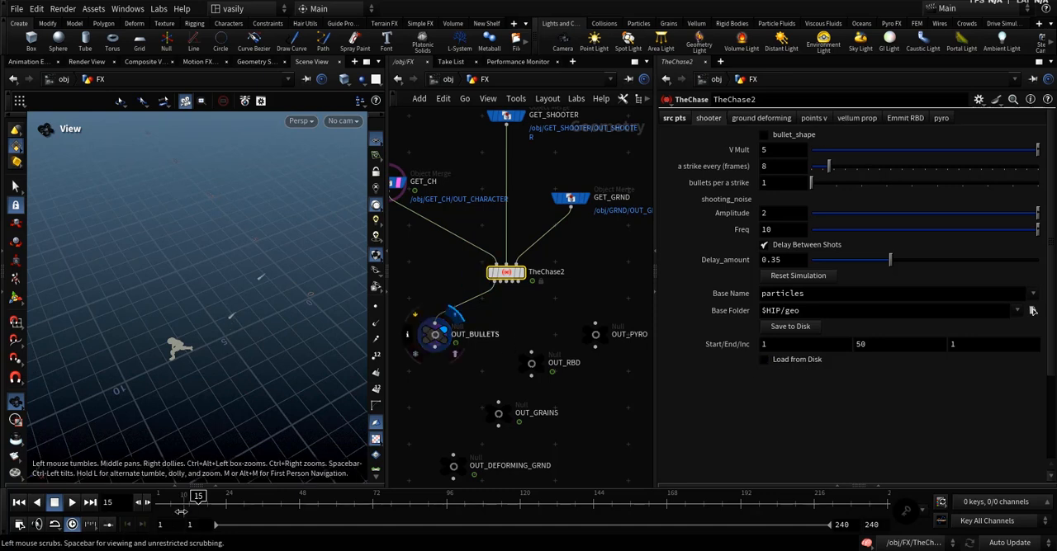
click(70, 503)
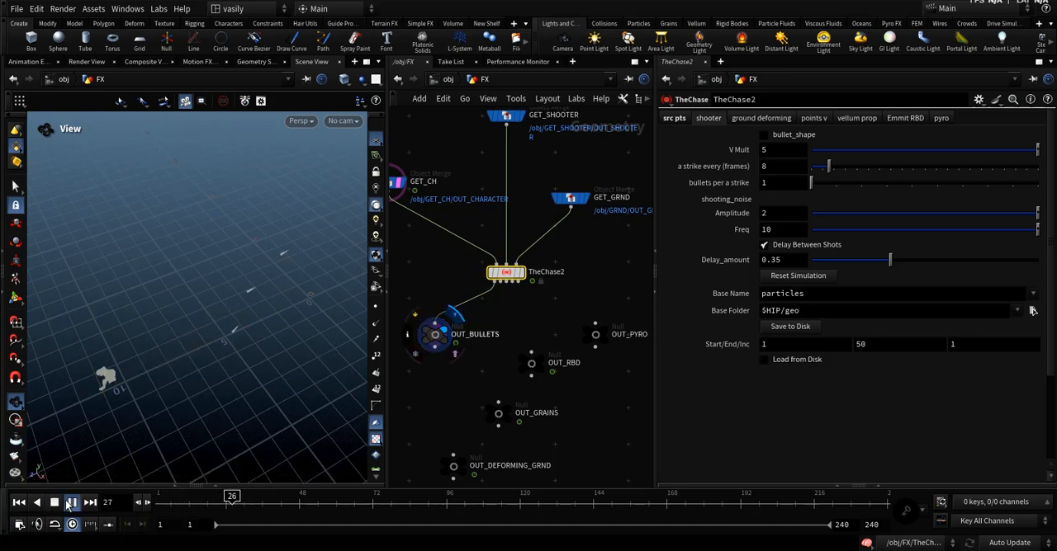
click(69, 505)
drag(226, 504, 76, 513)
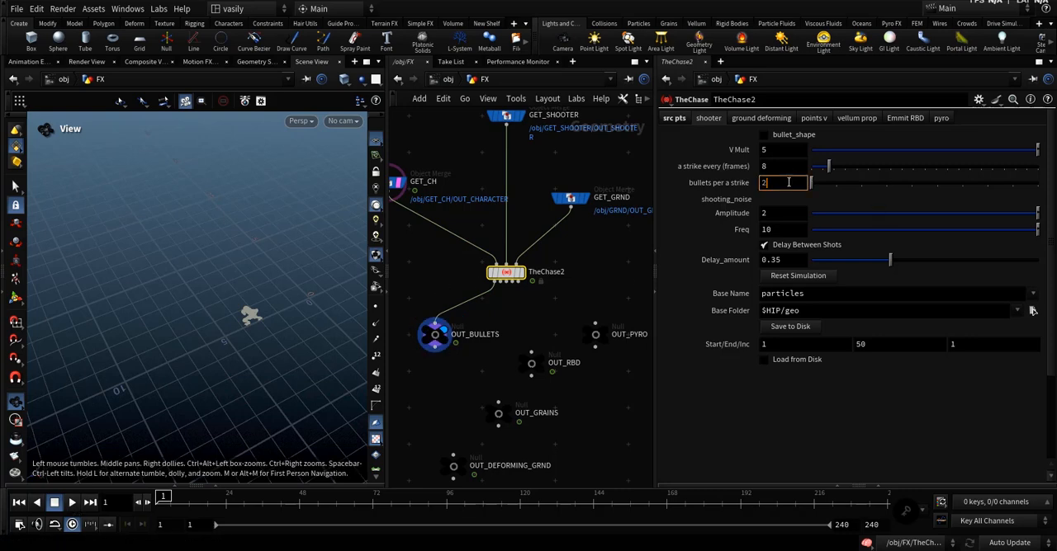
Try 2 bullets per strike, checking the shots over the first frames, and restore the value to 1.
key(Return)
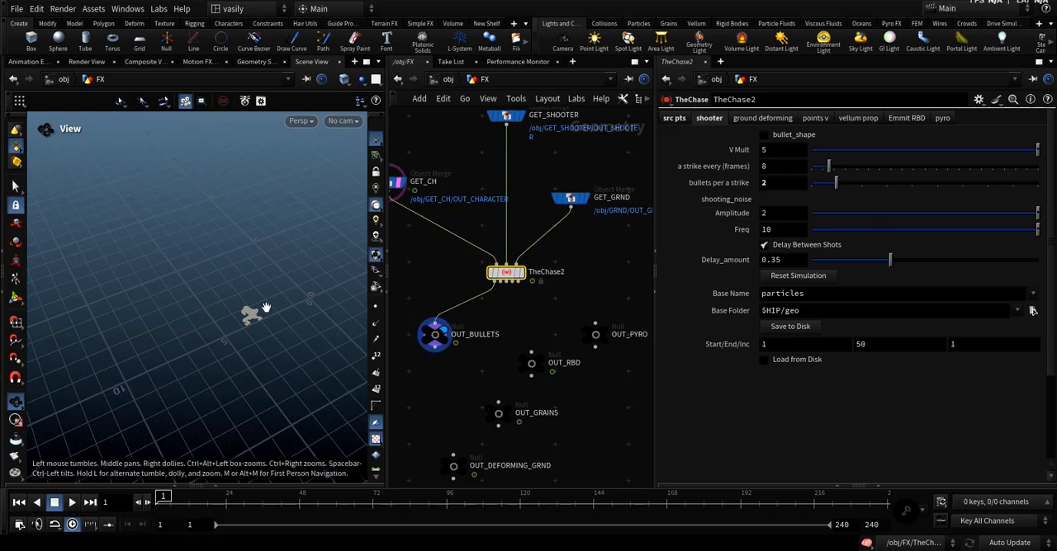
drag(264, 306, 215, 368)
drag(165, 504, 190, 505)
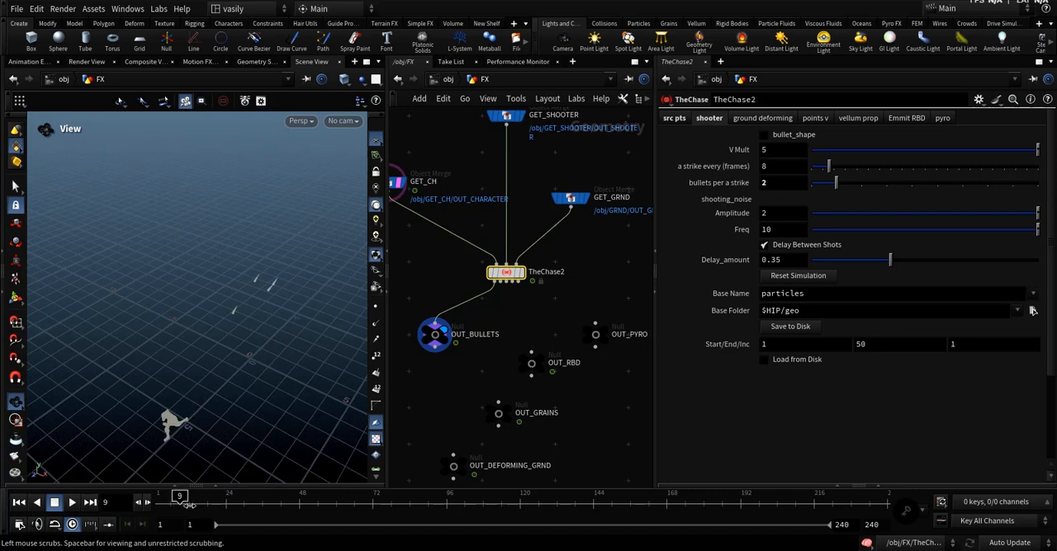
drag(240, 388, 222, 356)
scroll(253, 301, down, 3)
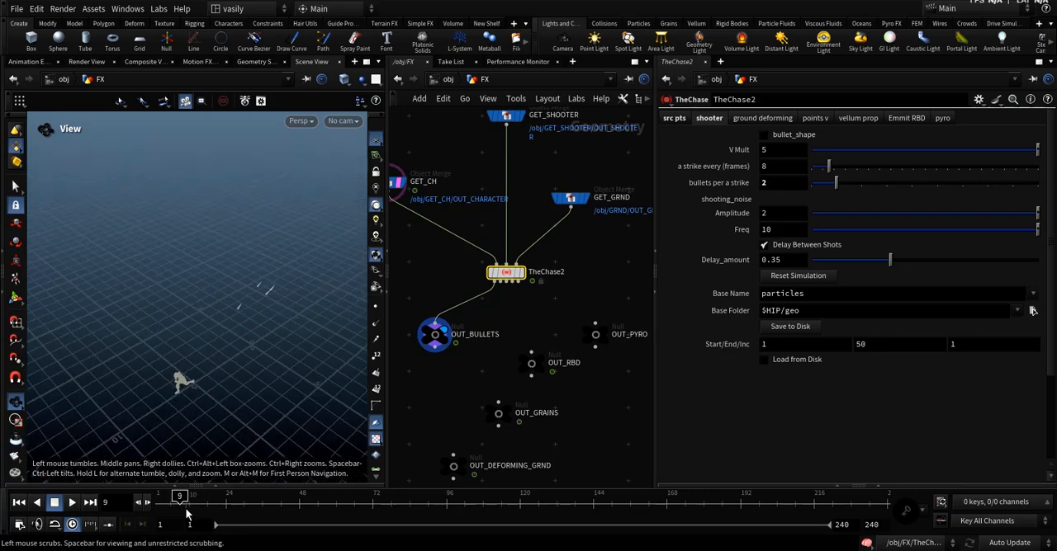
drag(181, 504, 160, 504)
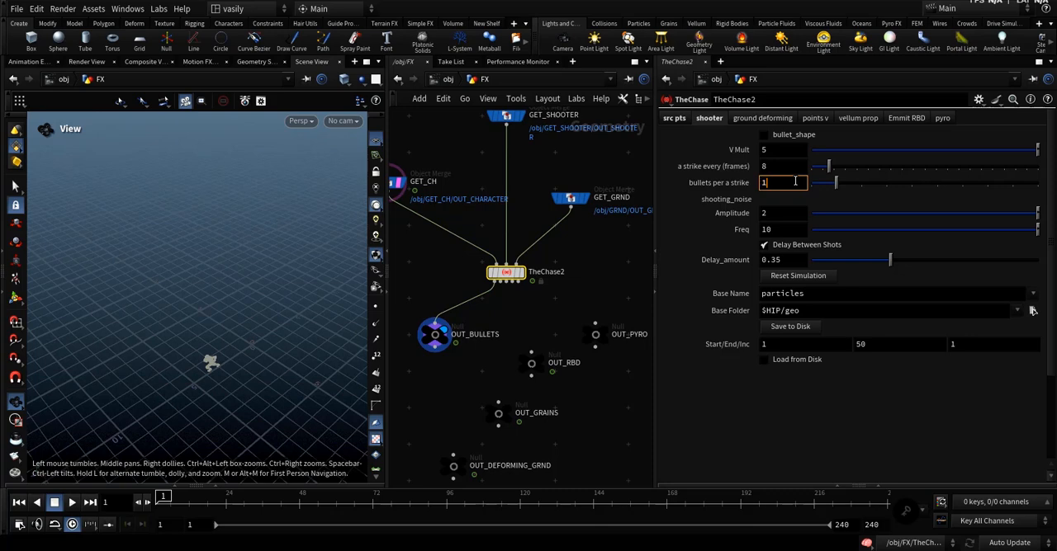
key(Return)
Play the animation to examine how the shooting noise scatters the bullets, and return to the first frame.
double_click(776, 212)
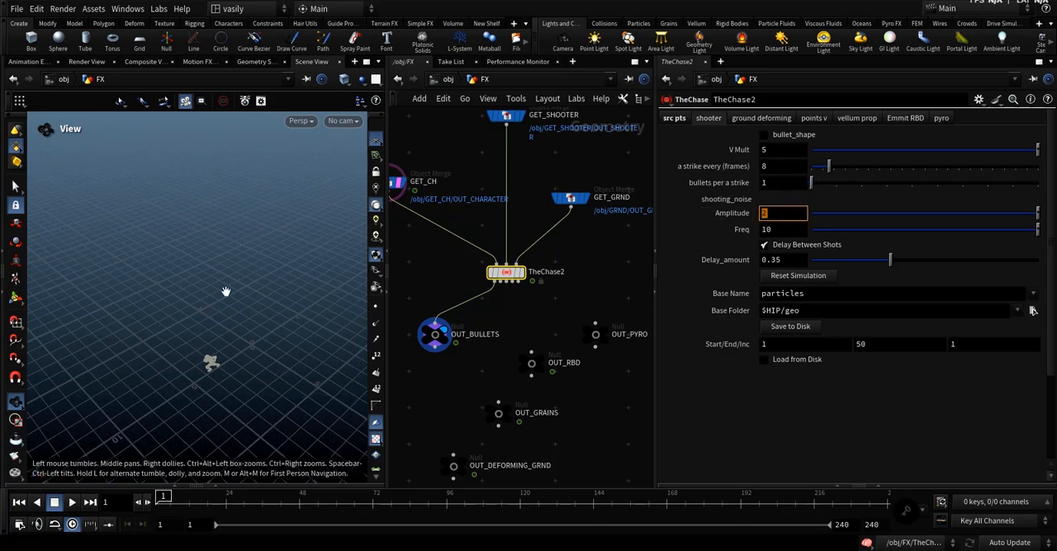
click(74, 502)
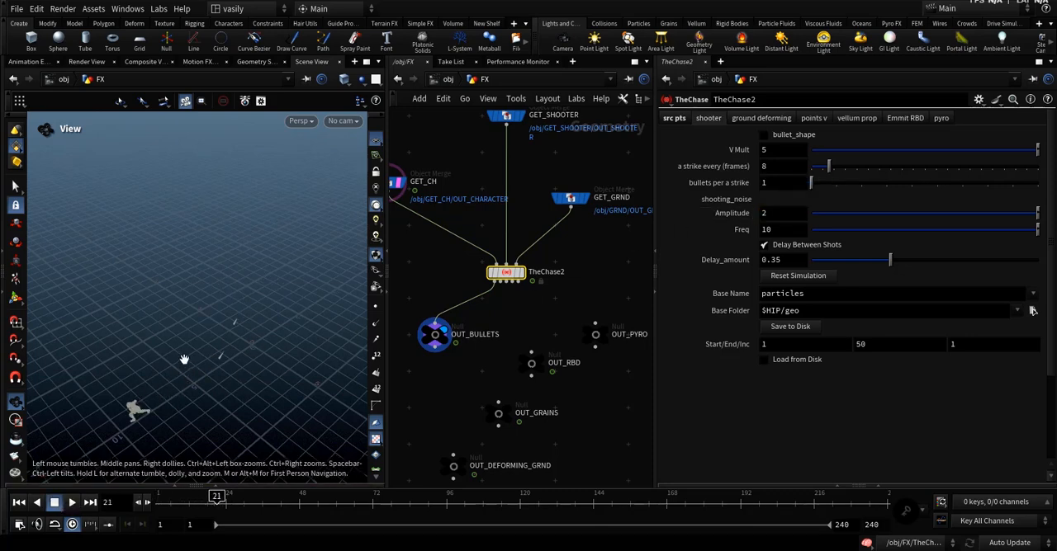
drag(184, 361, 151, 465)
click(19, 502)
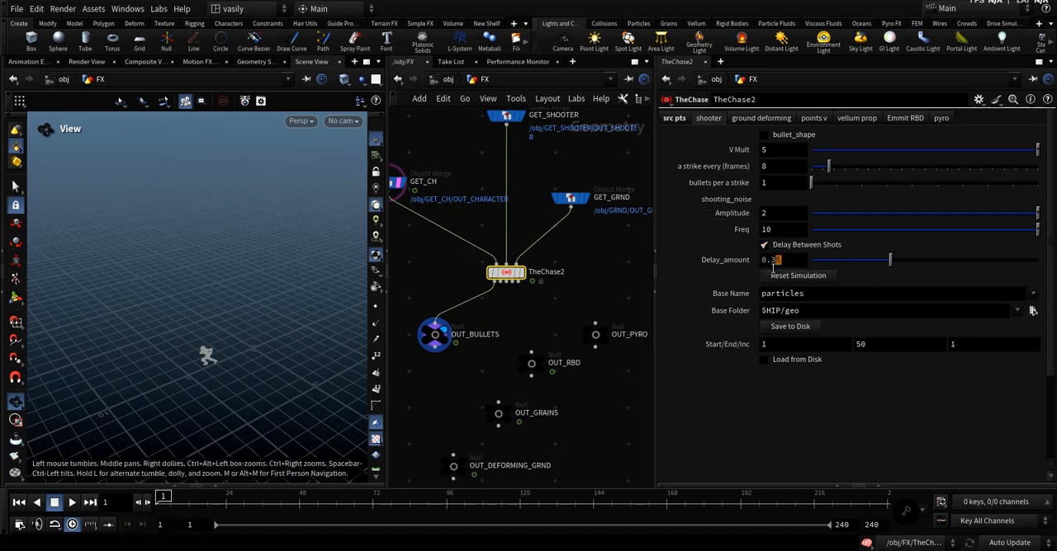
Set Delay_amount to 0.1 and the shooting noise Amplitude to 0, and play the animation to compare the shots.
text(0.1)
key(Return)
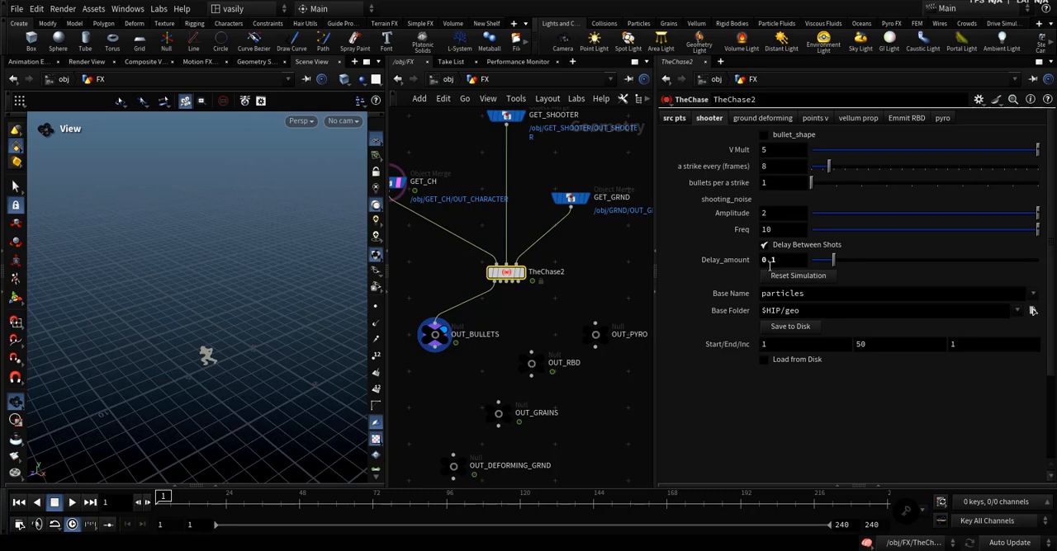
drag(776, 214, 726, 216)
text(0)
key(Return)
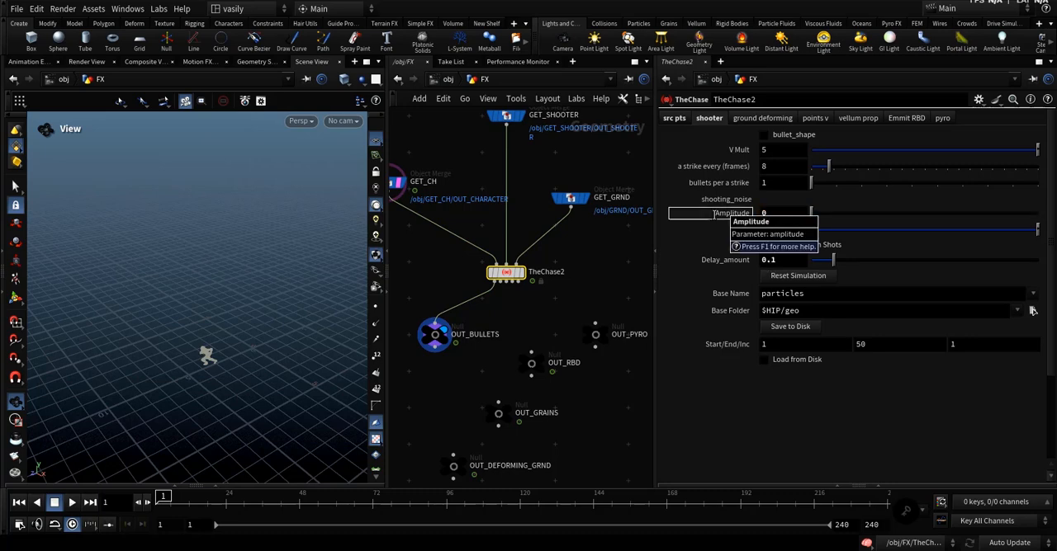
click(66, 504)
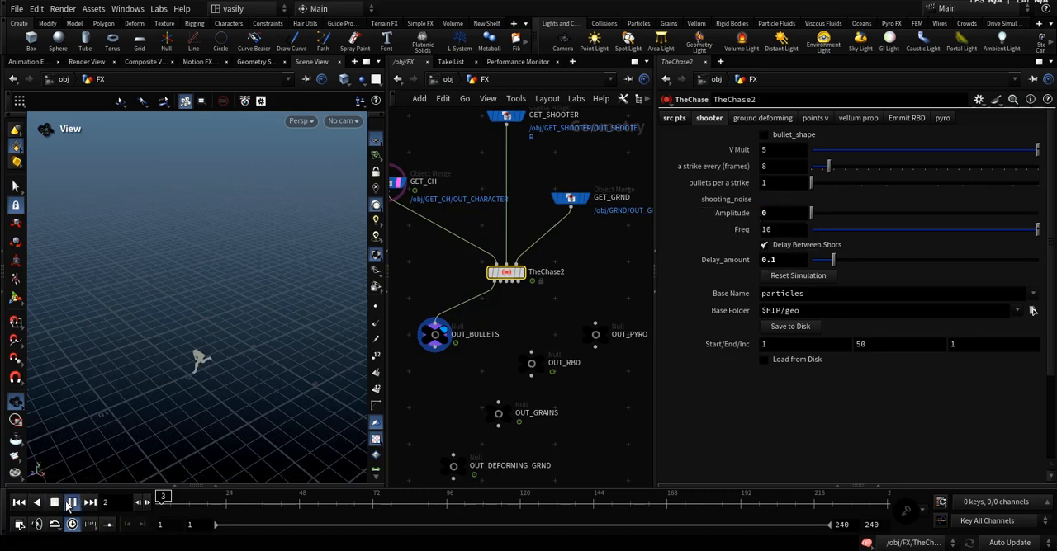
click(66, 503)
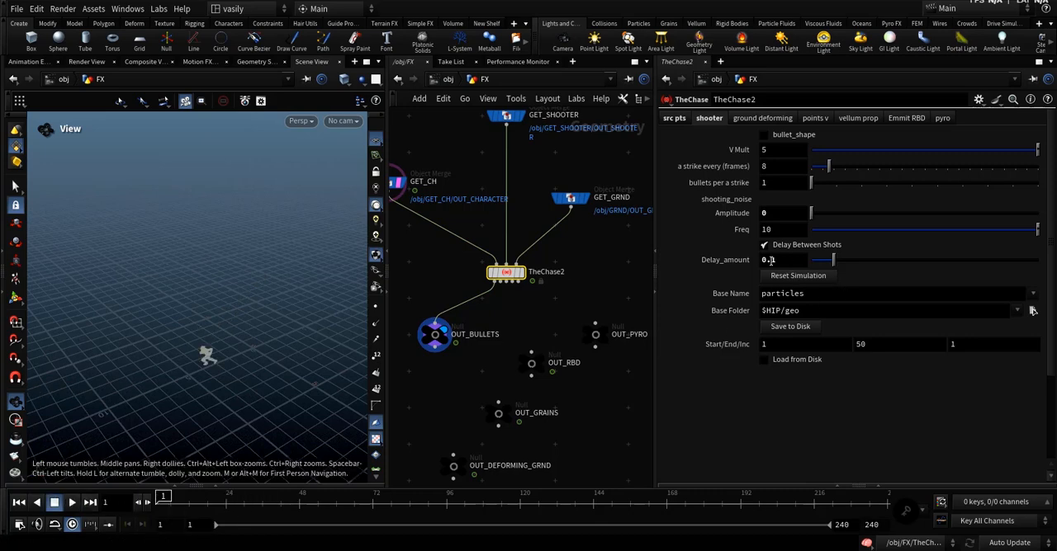
Restore Delay_amount to 0.35 and the shooting noise Amplitude to 2.
text(5)
key(Return)
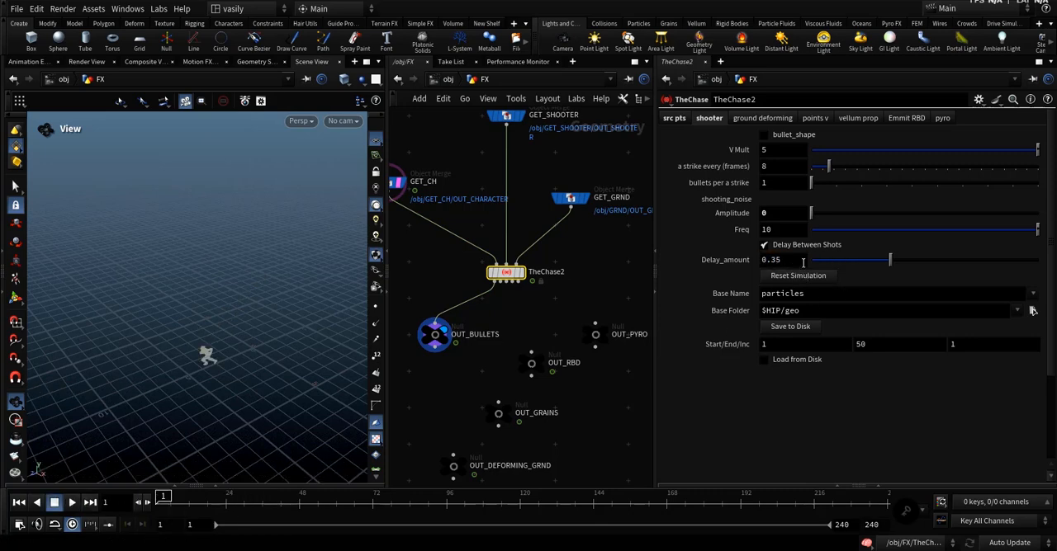
drag(780, 215, 693, 221)
text(2)
key(Return)
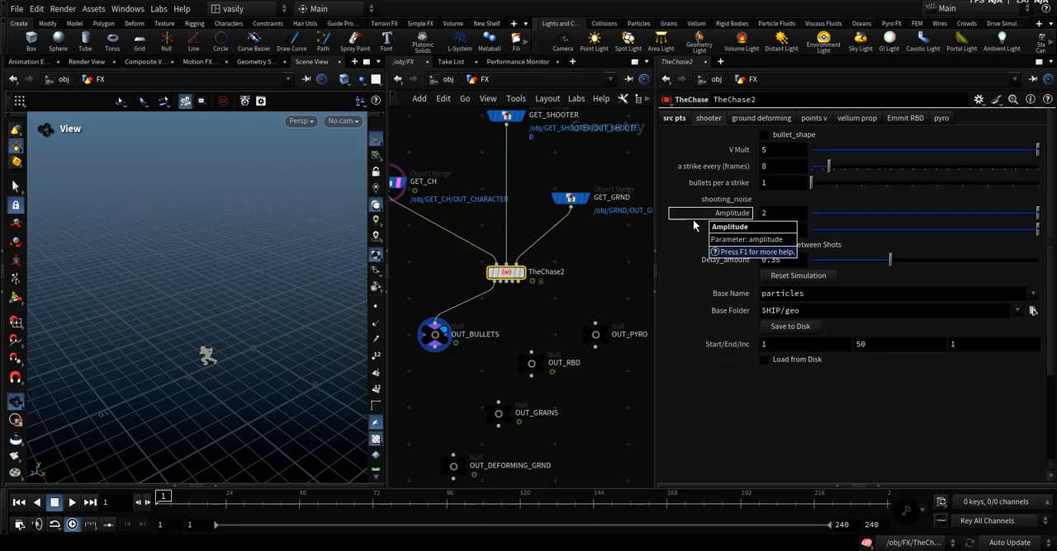
Save the bullet particles simulation to disk for frames 1 to 50 and load it from disk.
click(784, 327)
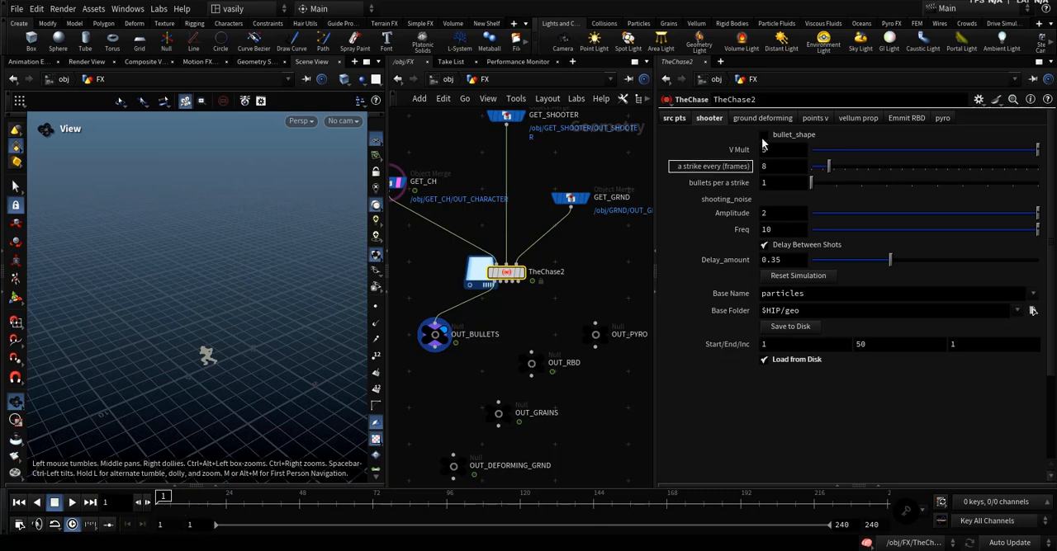
Enable bullet_shape on the shooter and set the bullet Length to 1.28.
click(788, 134)
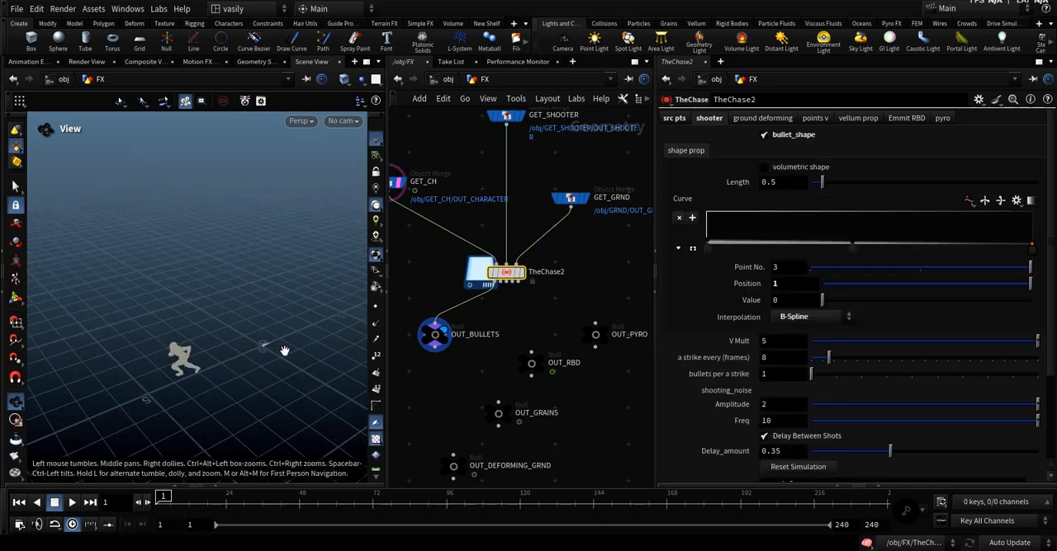
click(793, 134)
click(793, 134)
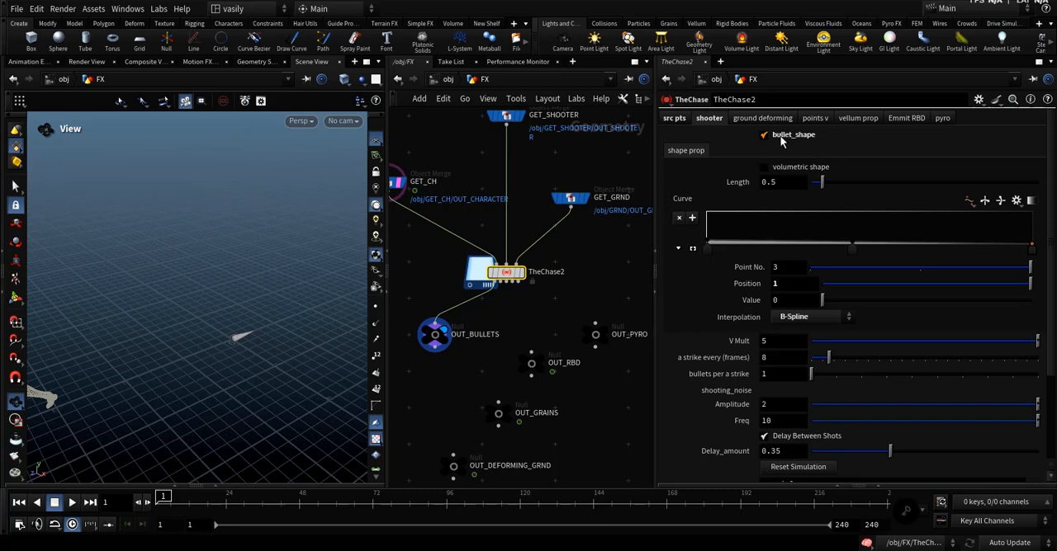
drag(821, 183, 838, 184)
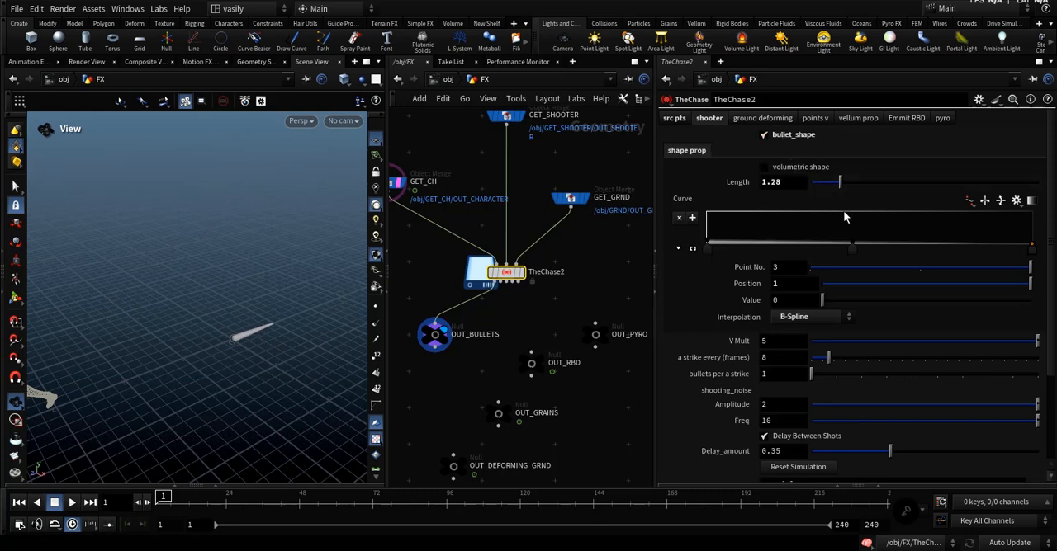
Undo the bullet Length change, and try moving the middle and first points of the bullet shape Curve.
key(ctrl+z)
drag(853, 250, 895, 251)
key(ctrl+z)
drag(707, 240, 773, 251)
key(ctrl+z)
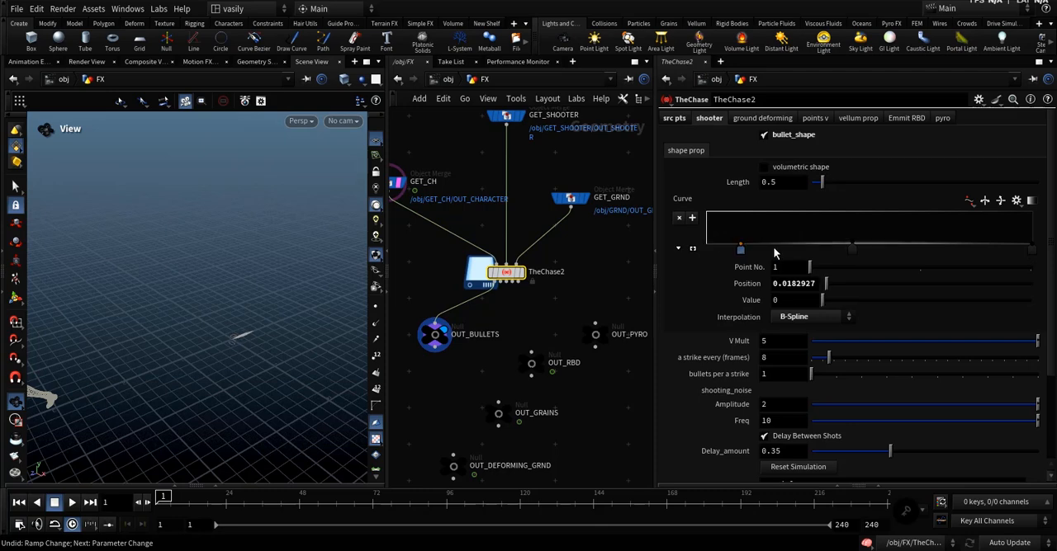
key(ctrl+z)
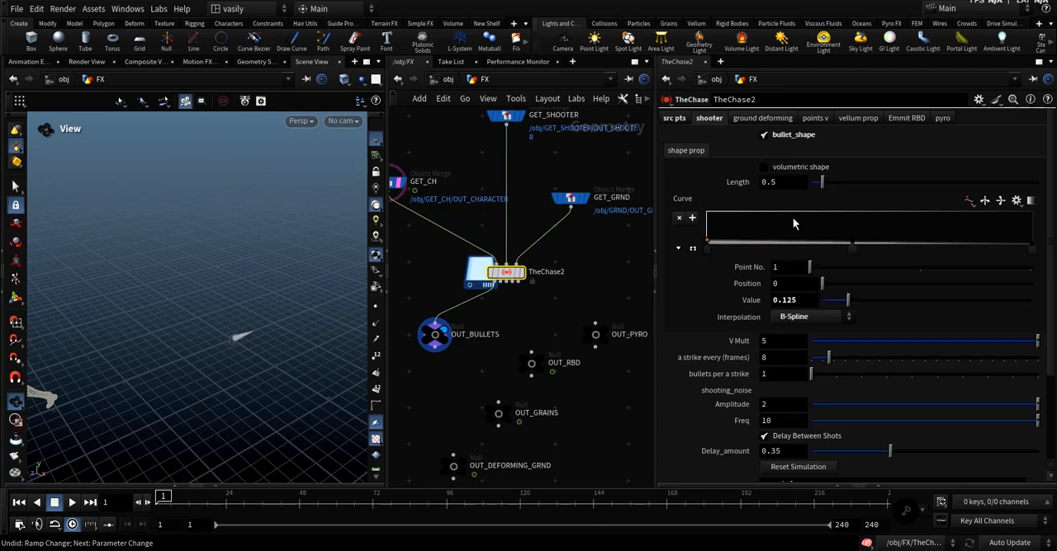
Try the bullets with volumetric shape and without bullet_shape, and restore bullet_shape with volumetric shape off.
click(790, 168)
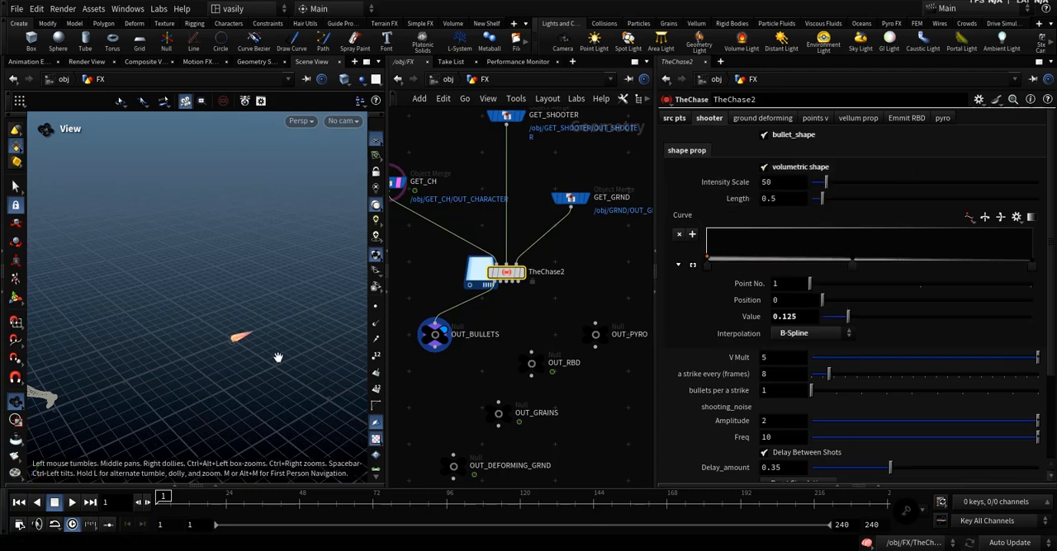
drag(237, 328, 246, 347)
click(785, 136)
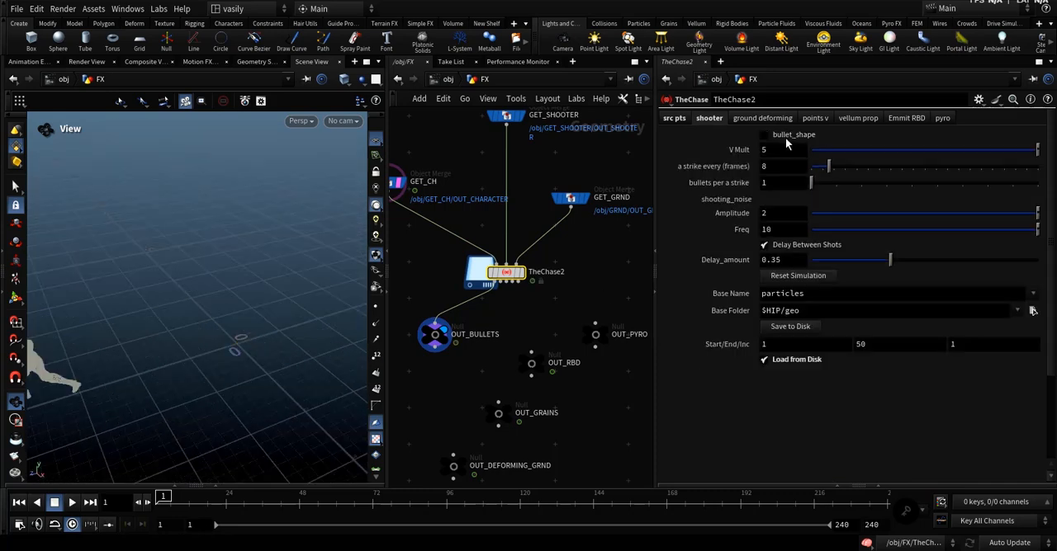
drag(159, 504, 200, 502)
mouse_move(259, 347)
mouse_down()
mouse_move(266, 335)
mouse_move(229, 337)
mouse_move(265, 367)
mouse_move(257, 344)
mouse_move(279, 338)
mouse_move(239, 350)
mouse_up()
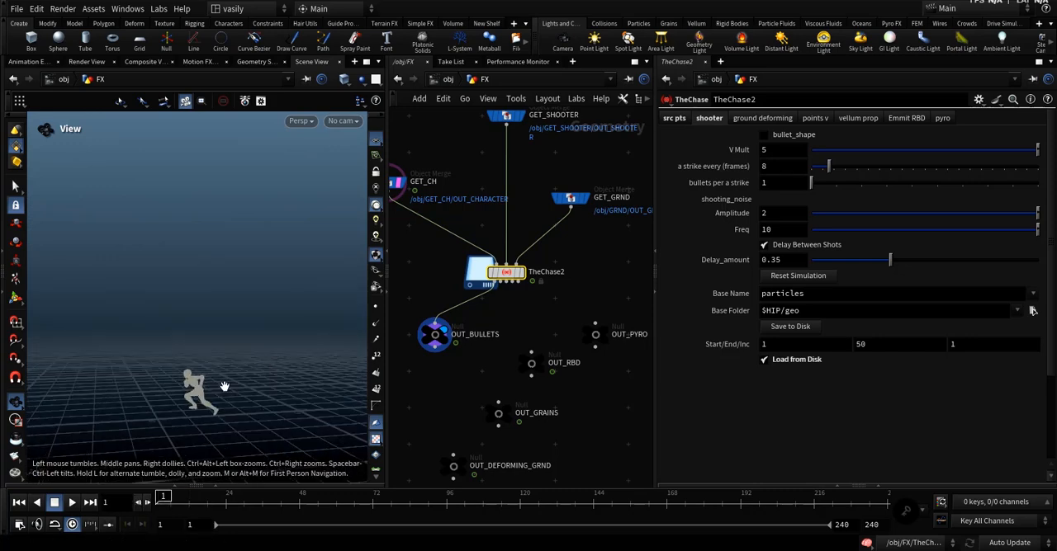
click(752, 119)
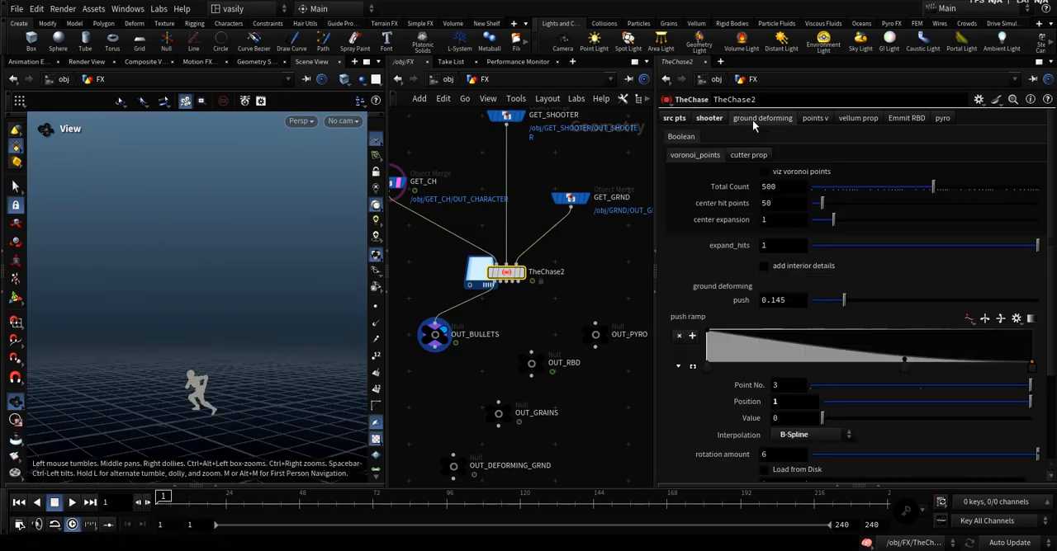
click(708, 118)
click(792, 169)
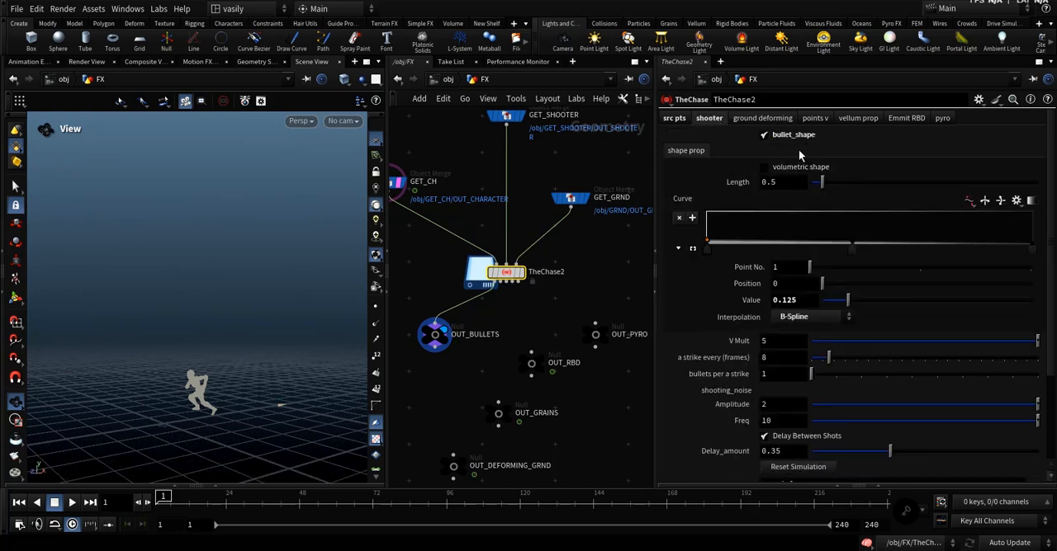
Open TheChase2's ground deforming settings, spread out the output nulls, and wire TheChase2's second output into OUT_DEFORMING_GRND.
click(753, 119)
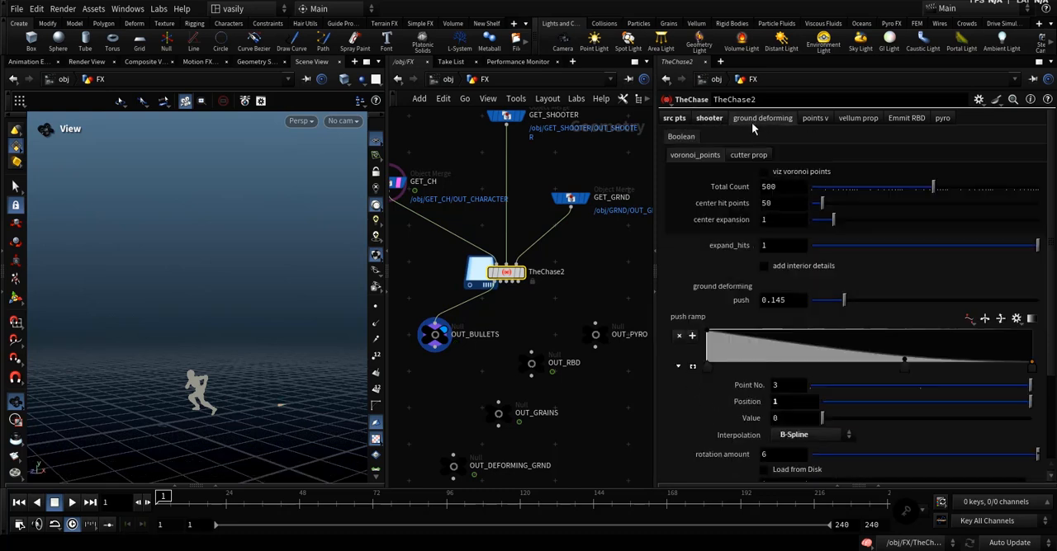
click(715, 121)
click(766, 118)
drag(455, 468, 451, 398)
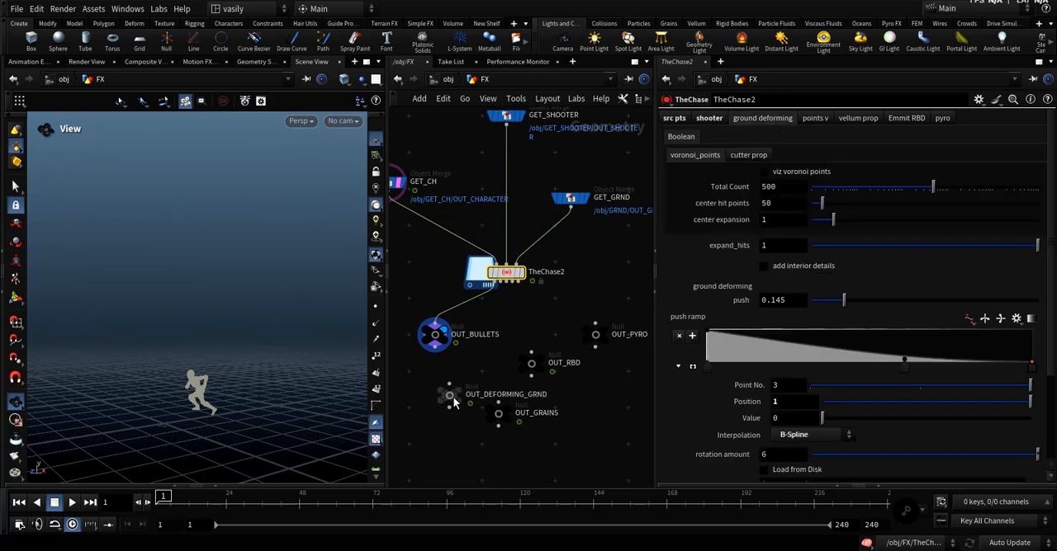
drag(559, 326, 488, 453)
drag(500, 414, 603, 463)
click(538, 438)
drag(449, 397, 500, 409)
scroll(507, 305, up, 2)
click(500, 274)
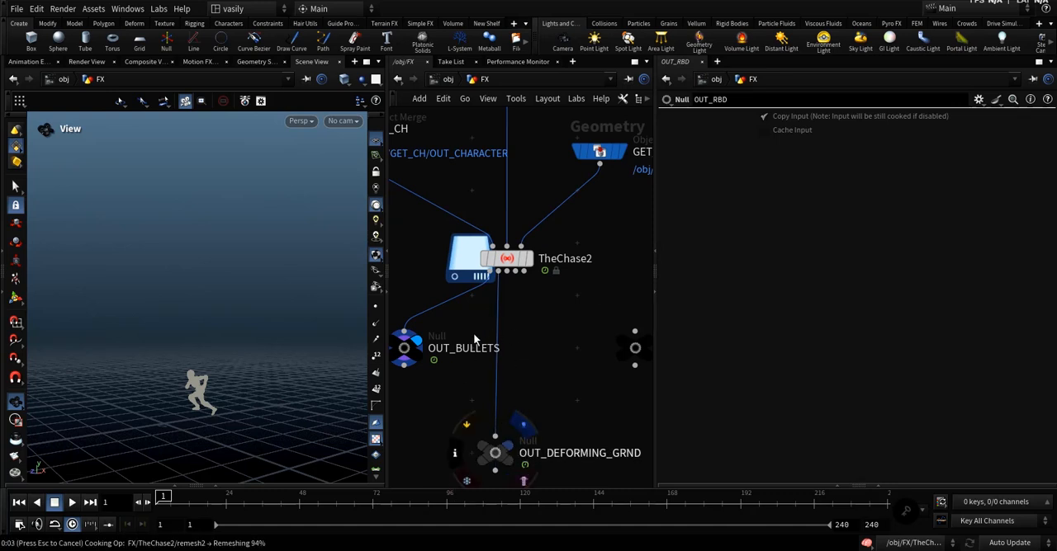
Combine OUT_BULLETS and OUT_DEFORMING_GRND in a Merge node and display the merged result.
middle_drag(433, 409, 477, 298)
click(448, 257)
shift+click(538, 359)
alt+click(471, 405)
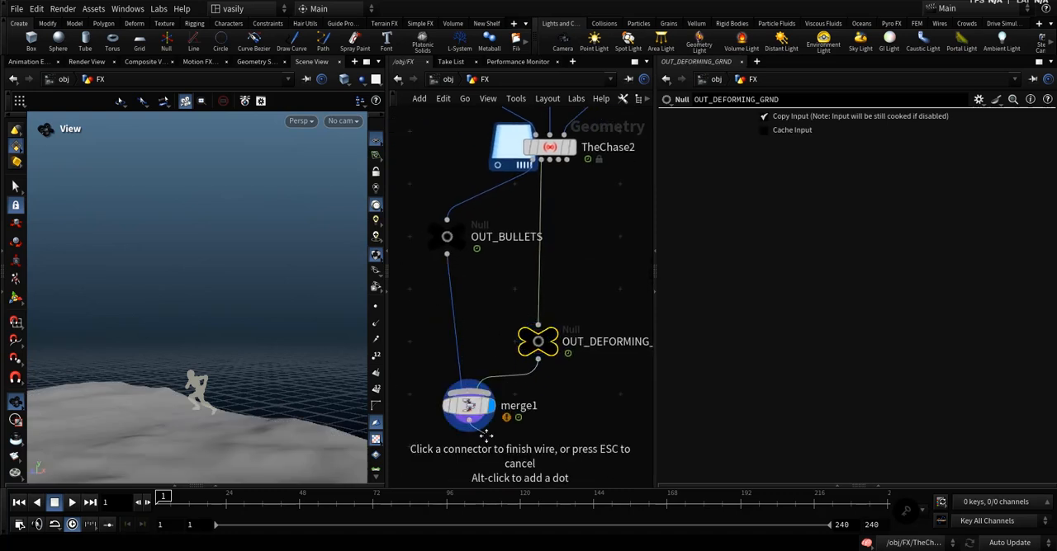
key(Escape)
middle_drag(486, 434, 491, 418)
Examine the bullet impacts and cracks in the deforming ground while advancing the animation to frame 33.
drag(284, 429, 257, 431)
middle_drag(256, 431, 309, 368)
drag(173, 497, 212, 496)
middle_drag(246, 325, 298, 312)
drag(297, 312, 203, 368)
drag(210, 505, 241, 504)
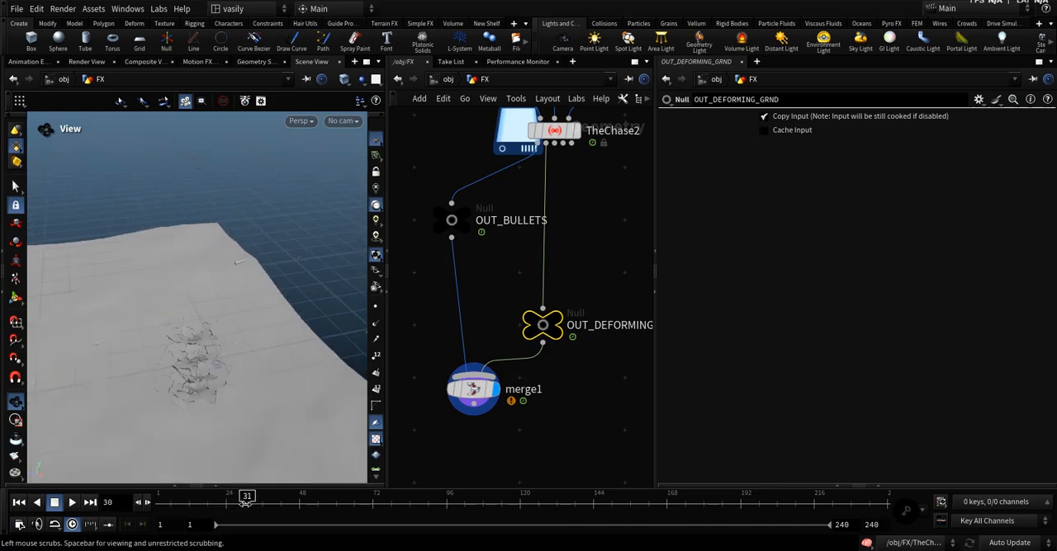
drag(146, 402, 201, 381)
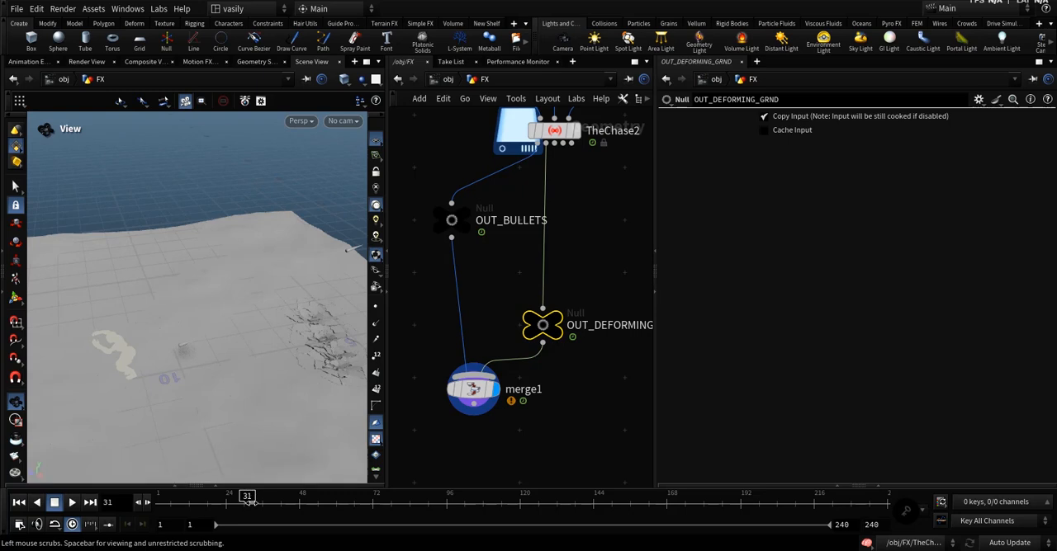
drag(248, 502, 254, 502)
drag(168, 341, 202, 344)
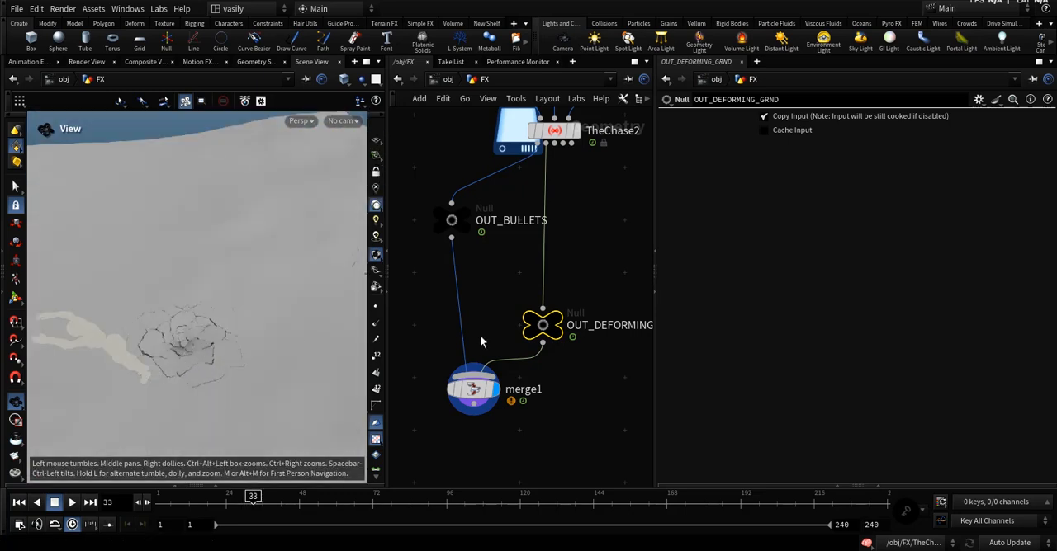
Select TheChase2 and enable viz voronoi points to inspect the ground's fracture pattern.
middle_drag(581, 238, 560, 281)
scroll(561, 283, down, 2)
click(537, 198)
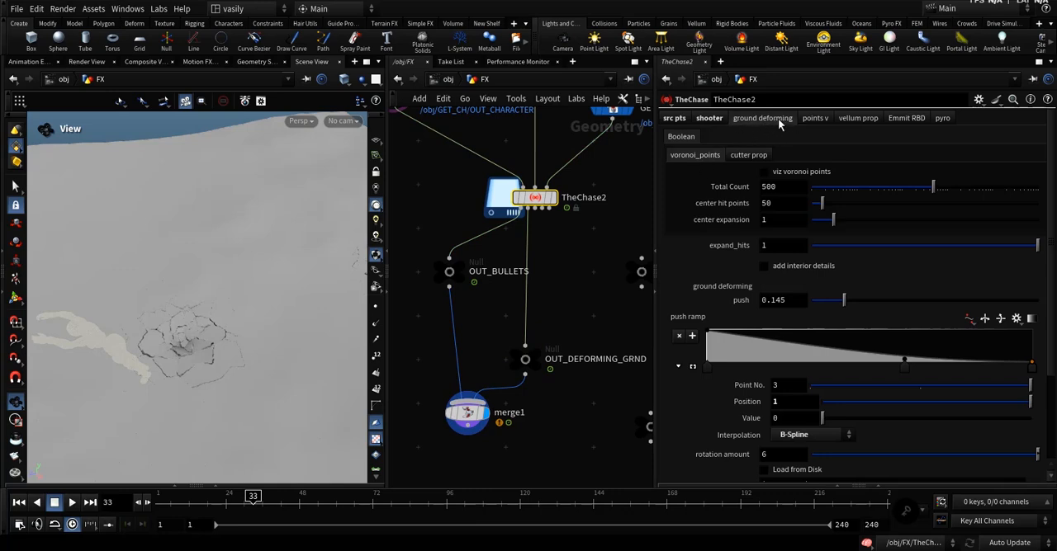
click(789, 173)
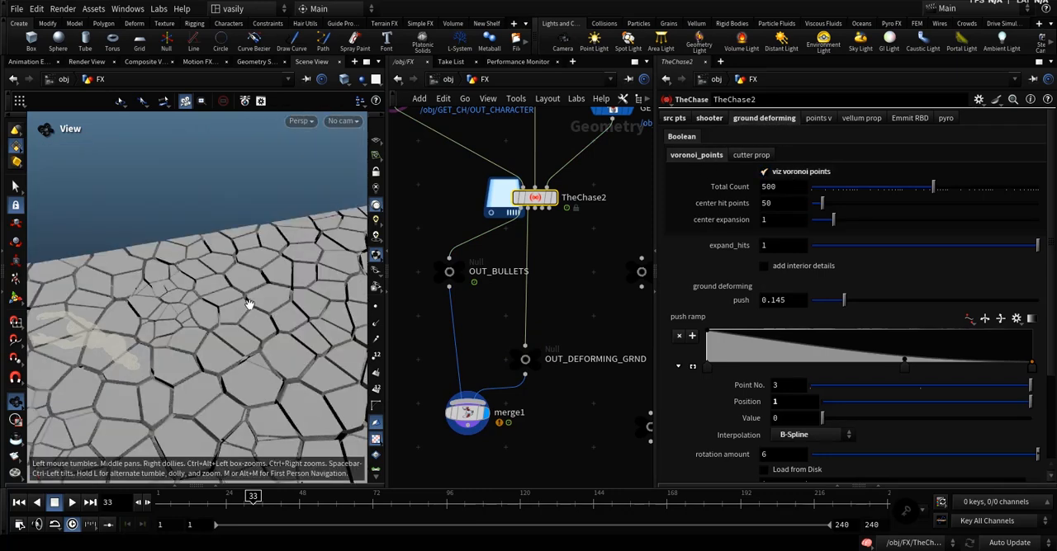
drag(251, 305, 261, 380)
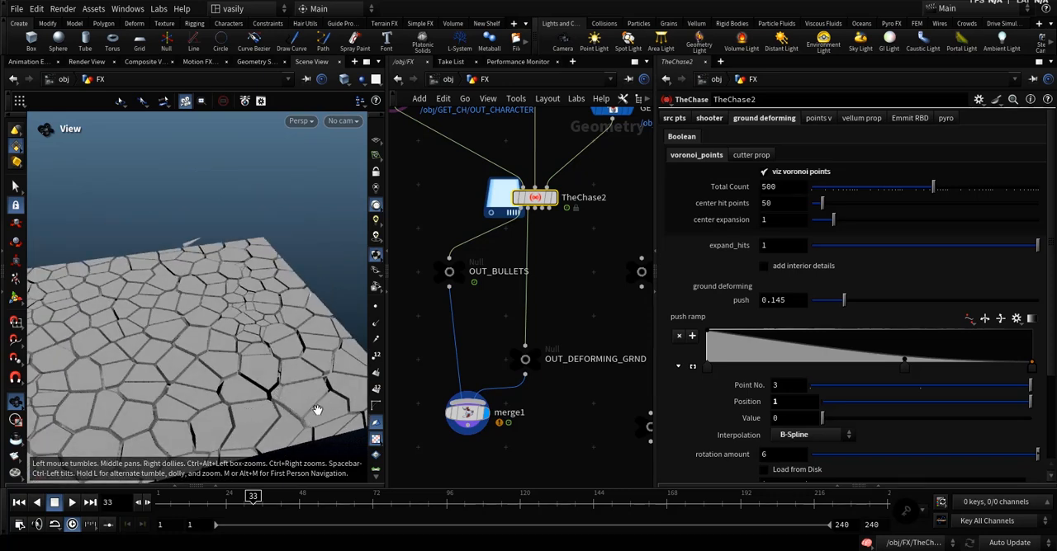
drag(328, 382, 305, 407)
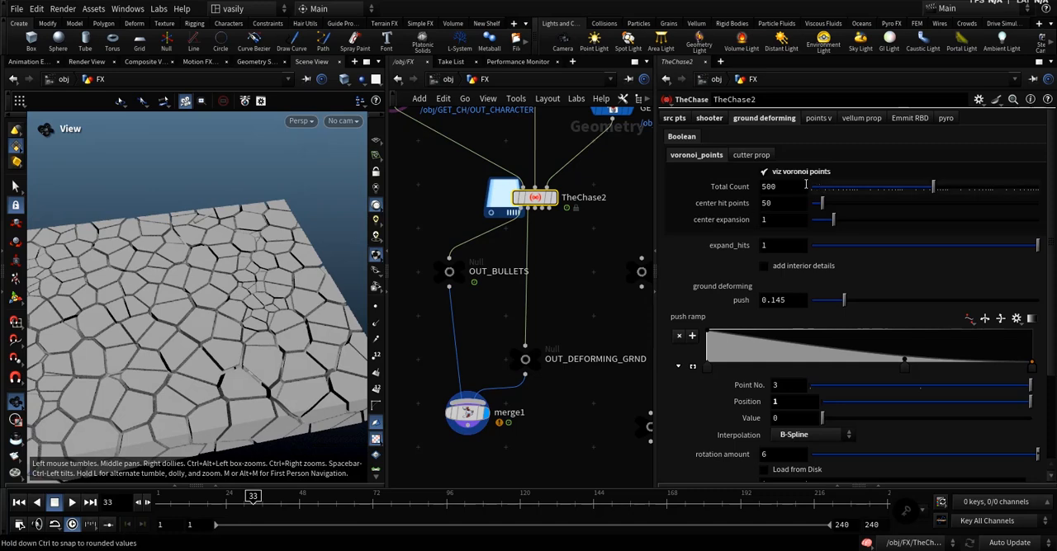
Set center hit points to 500 and inspect the fracture cells around the impacts.
click(777, 203)
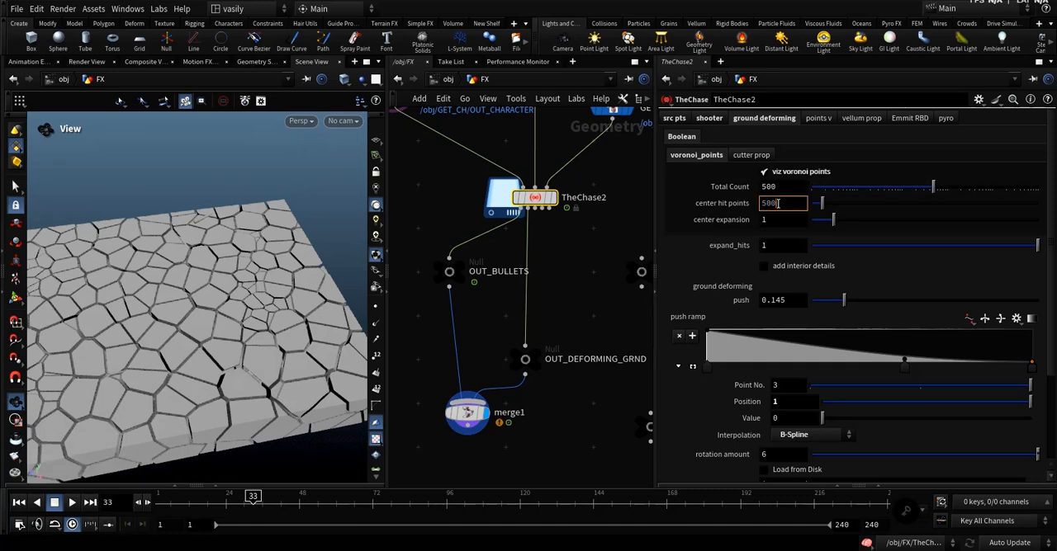
text(500)
key(Return)
drag(221, 293, 258, 316)
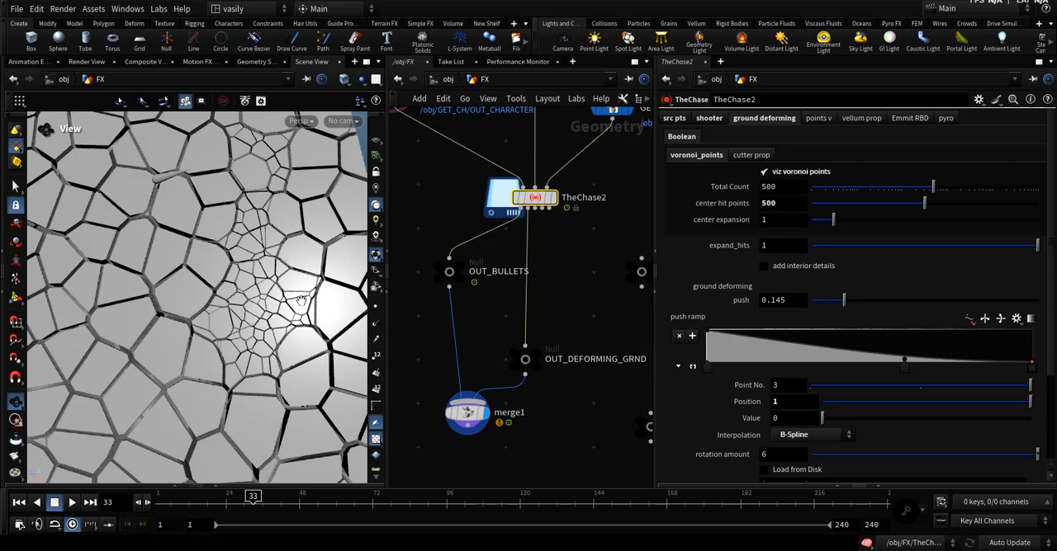
Set center hit points to 50 and turn off viz voronoi points.
drag(795, 207, 705, 207)
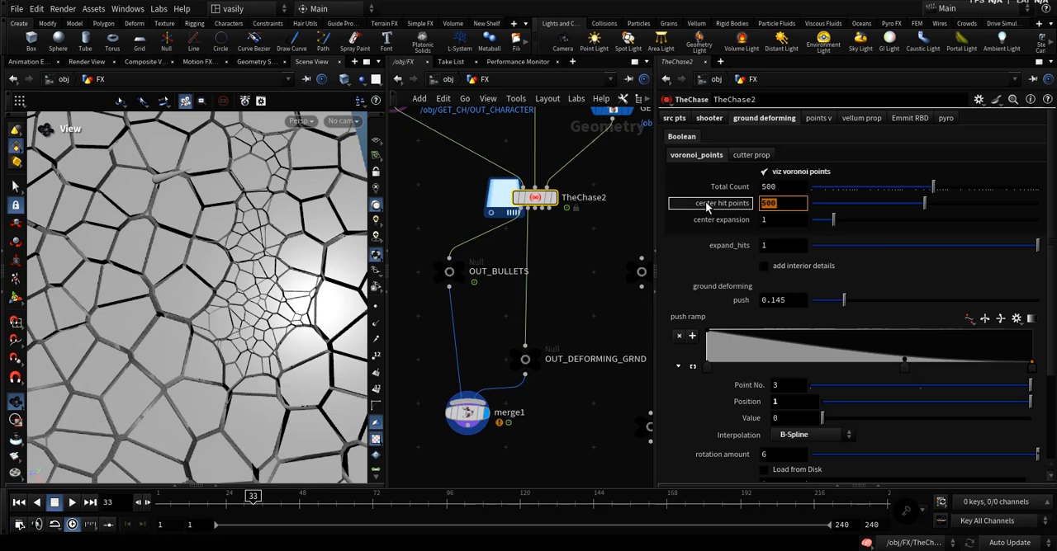
text(50)
key(Return)
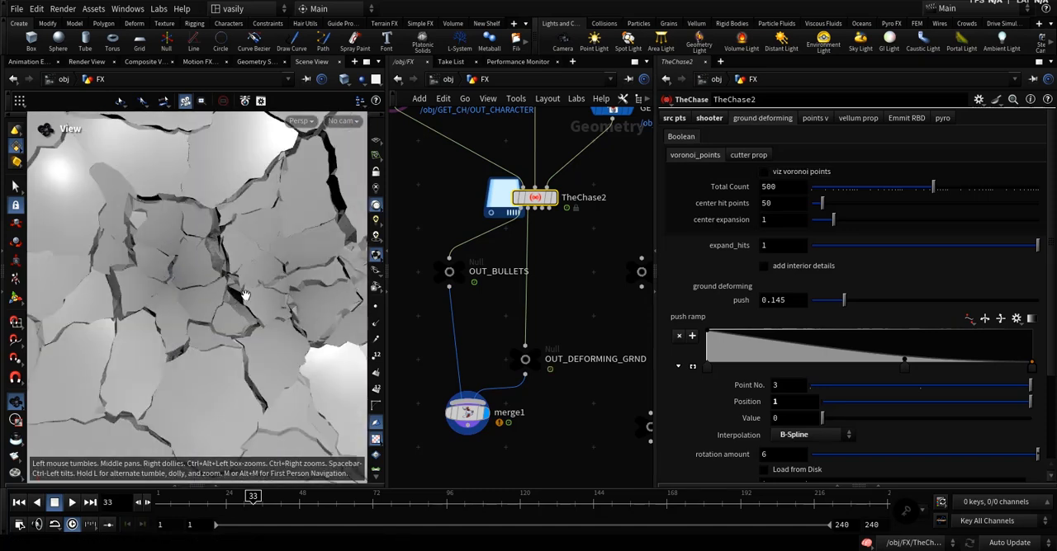
Change the viewport lighting mode and try add interior details on the ground cracks, leaving the option off.
scroll(245, 295, down, 5)
drag(245, 295, 304, 332)
click(800, 266)
click(376, 221)
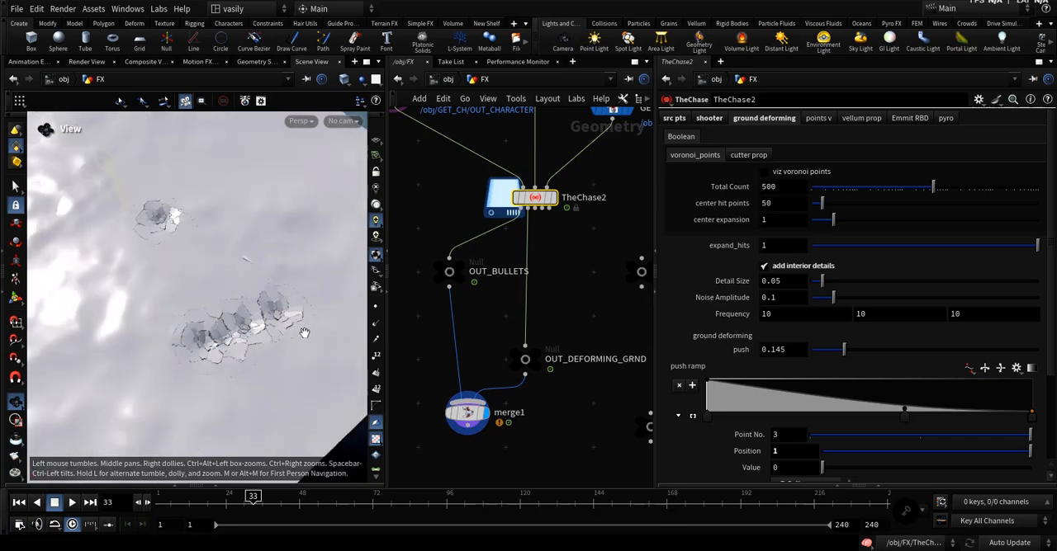
middle_drag(165, 224, 220, 311)
drag(220, 311, 193, 330)
right_drag(193, 330, 248, 305)
drag(248, 304, 273, 341)
click(762, 265)
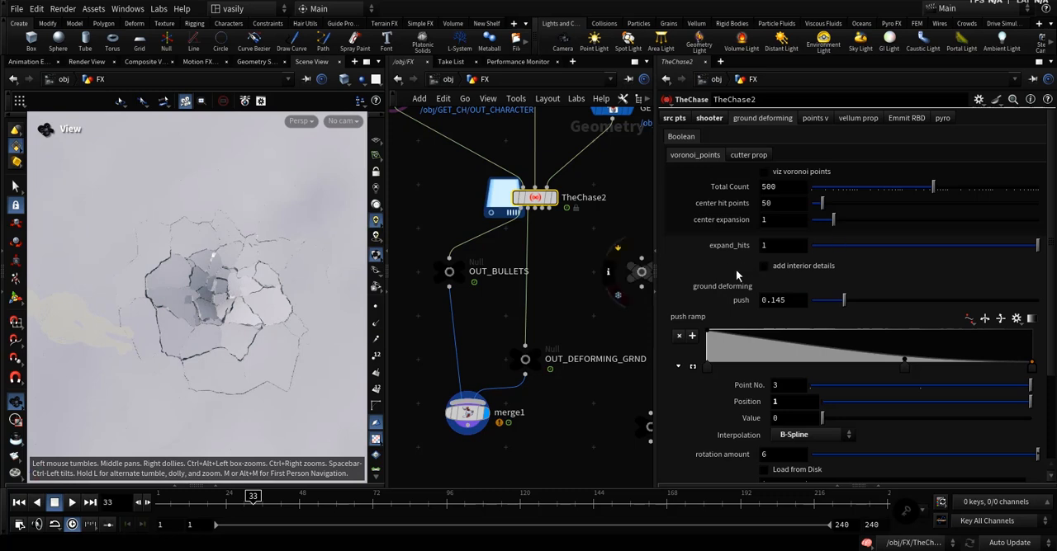
View the impact from below the ground and set the rotation amount to 0.
scroll(737, 275, down, 2)
drag(354, 289, 289, 214)
scroll(751, 314, down, 2)
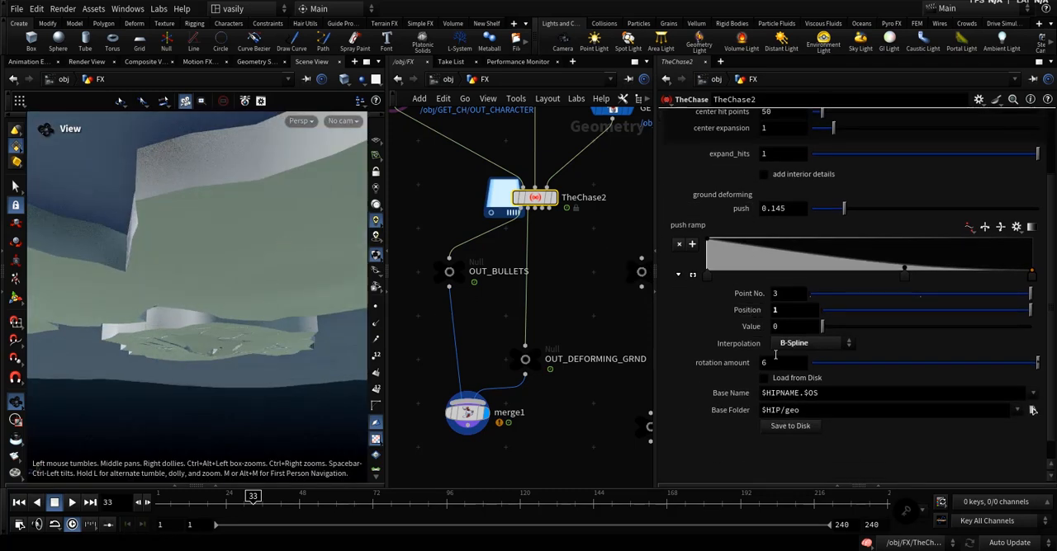
drag(215, 345, 247, 340)
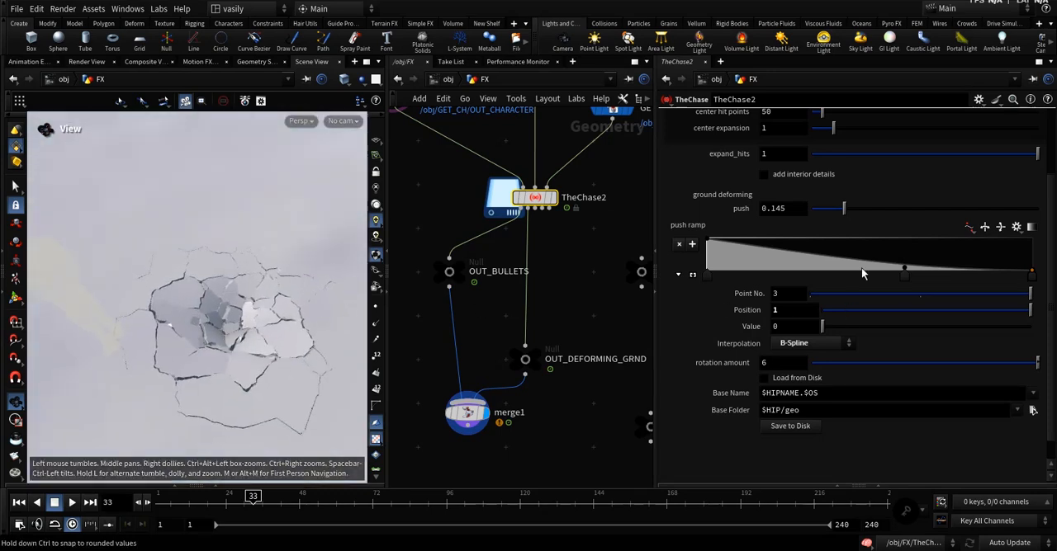
right_click(721, 363)
click(747, 384)
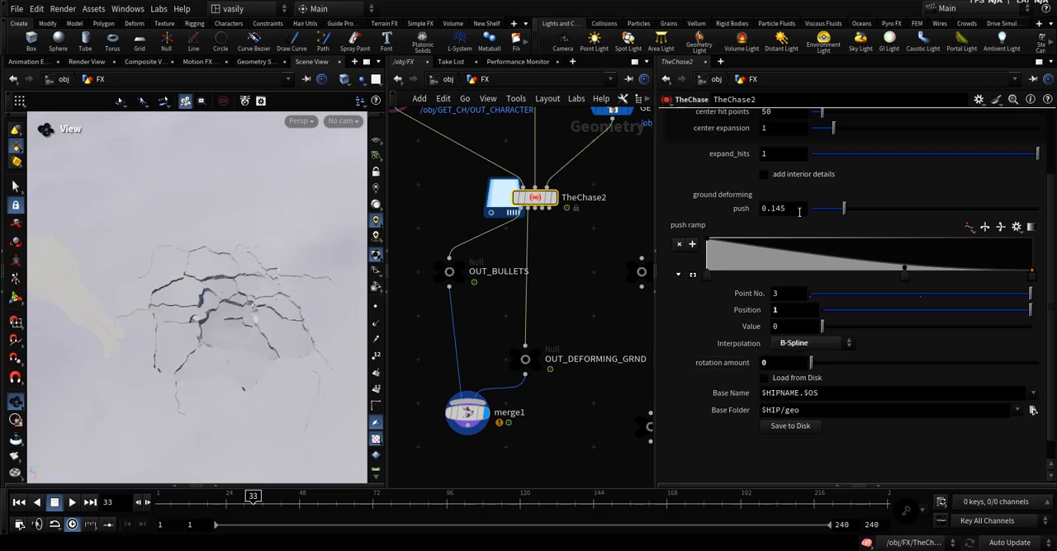
Try a ground deforming push of 0.945 and undo the change.
middle_drag(799, 212, 852, 214)
key(ctrl+z)
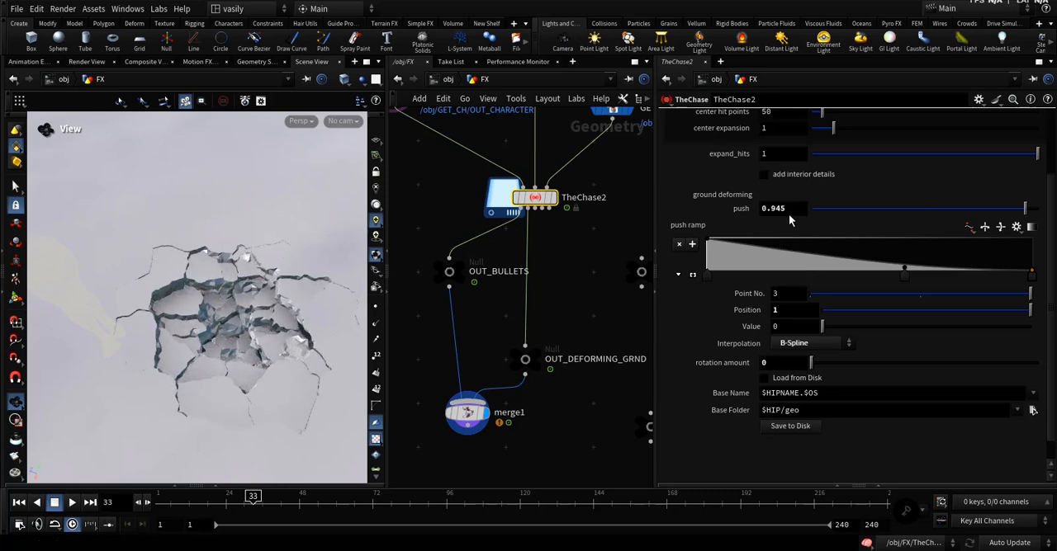
drag(190, 330, 238, 255)
key(ctrl+z)
drag(244, 305, 234, 363)
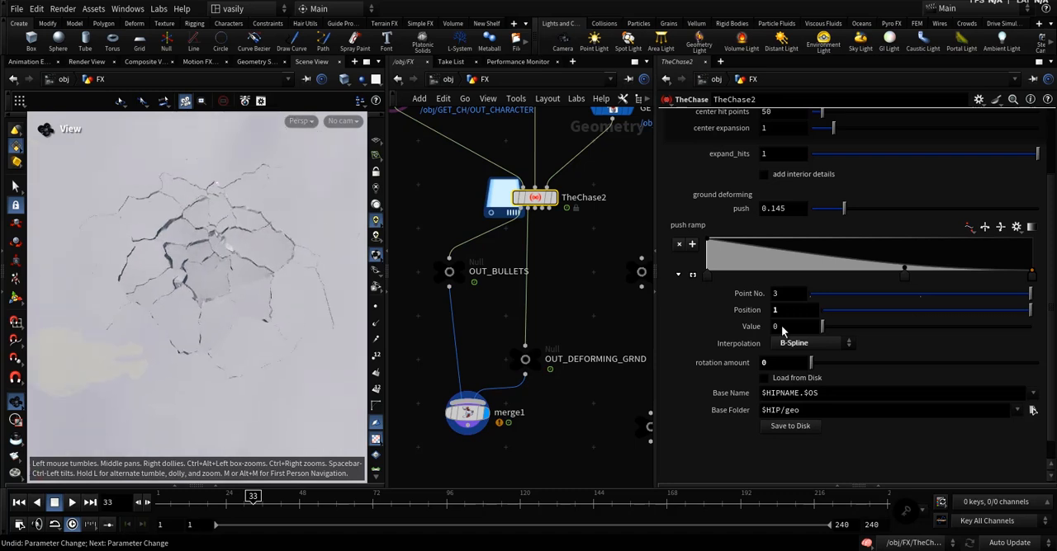
Set the rotation amount to 6 and move the push ramp's middle point to position 0.310976.
click(779, 364)
text(6)
key(Return)
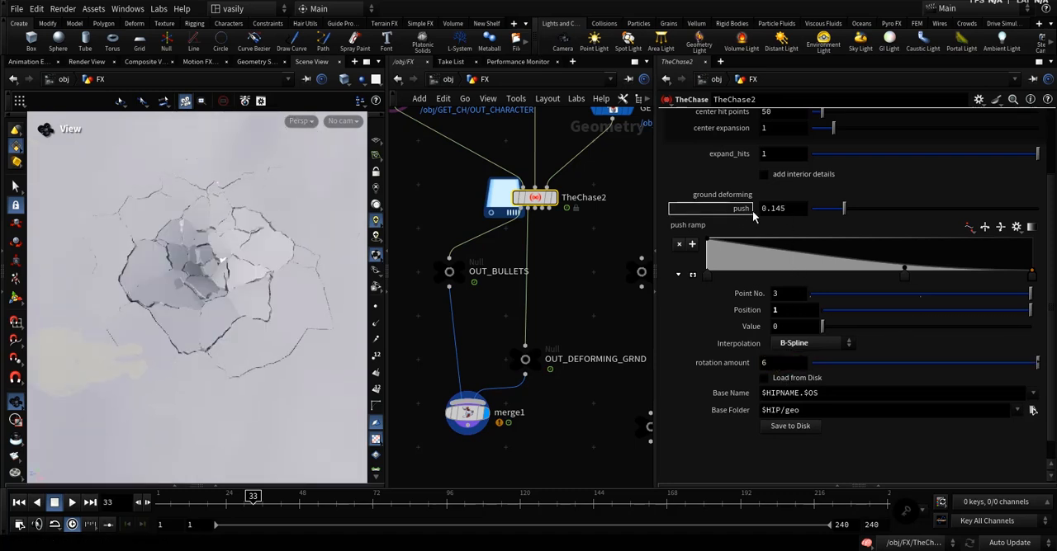
drag(195, 286, 176, 302)
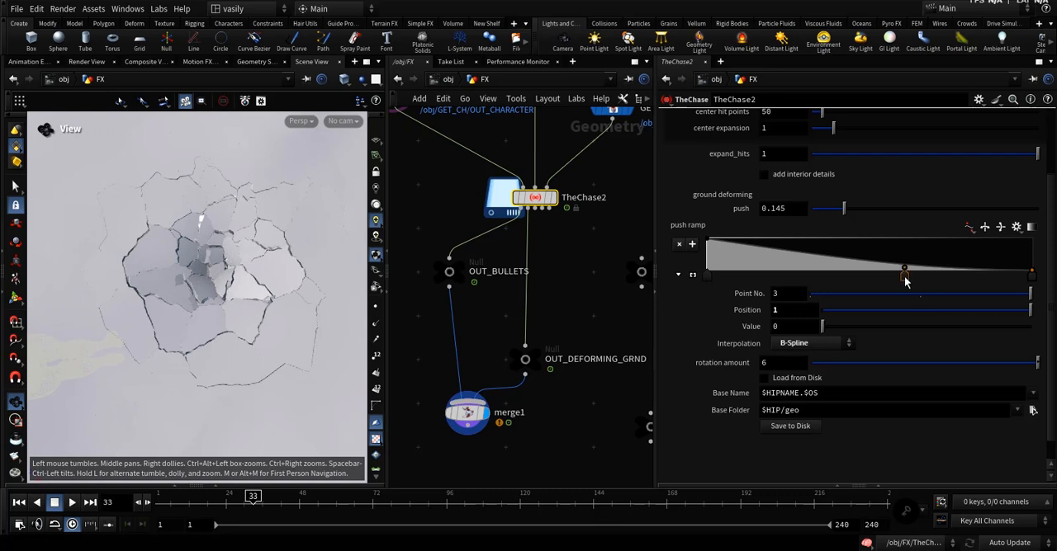
drag(905, 279, 807, 285)
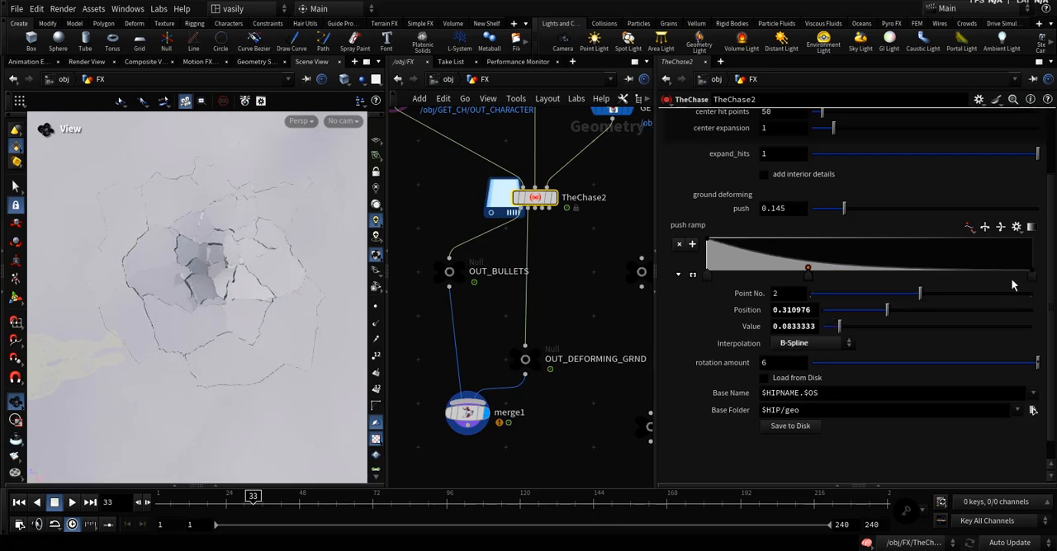
Try the push ramp's last point at position 0.400406, inspect the impacts, and undo the move.
drag(1031, 279, 837, 292)
right_drag(156, 293, 239, 297)
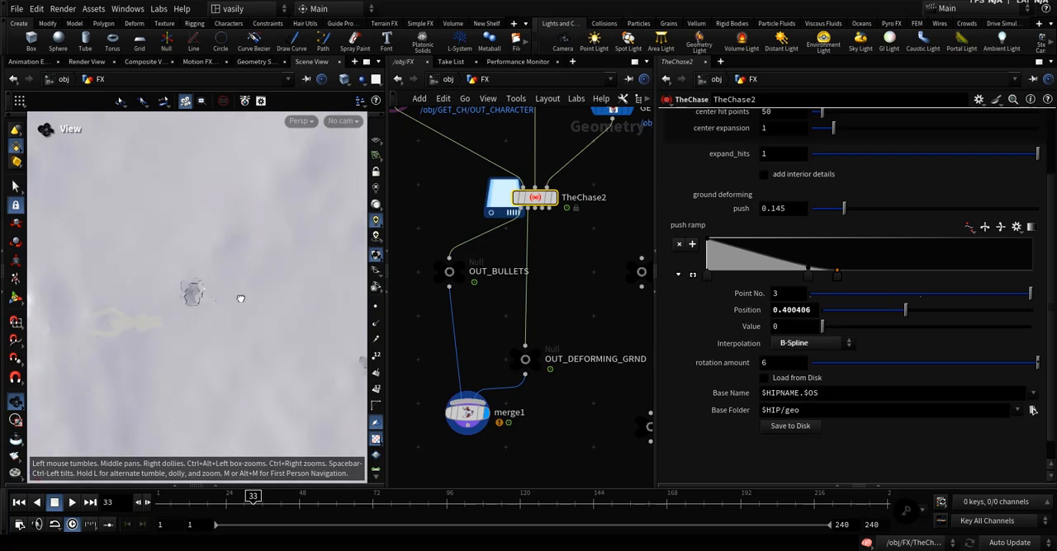
drag(238, 297, 229, 285)
middle_drag(268, 326, 196, 314)
drag(196, 315, 252, 326)
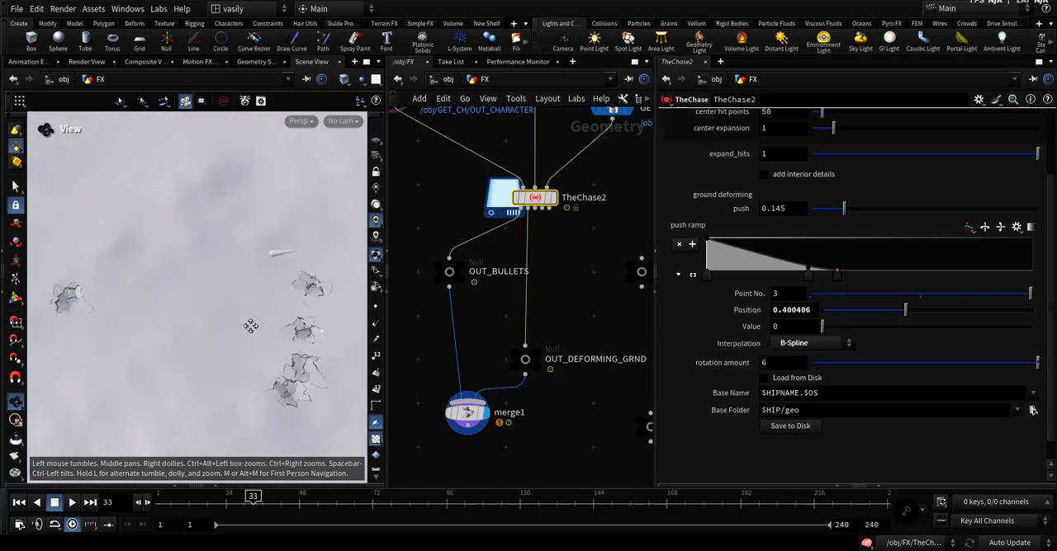
middle_drag(232, 302, 257, 310)
key(ctrl+z)
scroll(779, 232, up, 3)
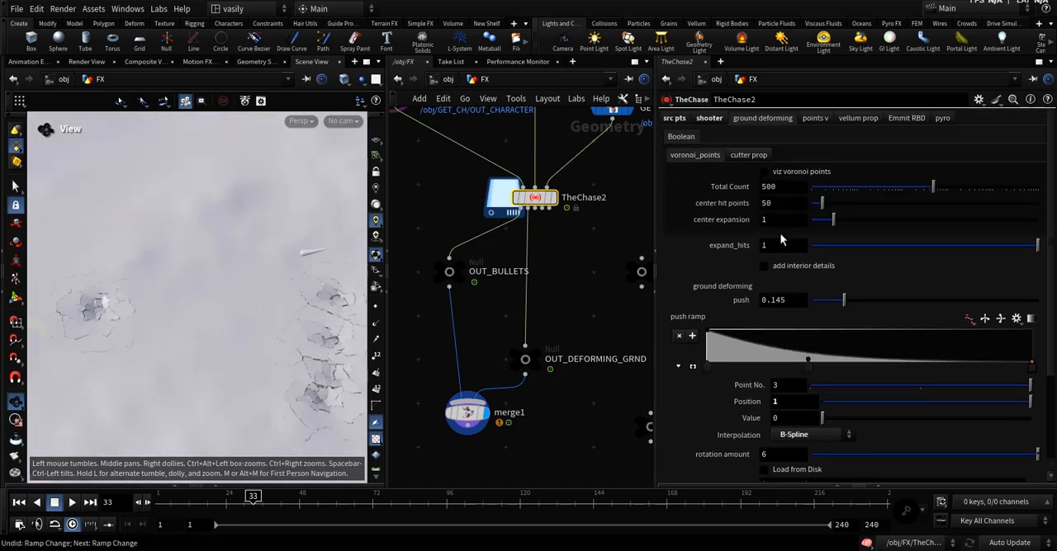
Save the ground deformation cache to disk with base name $HIPNAME.$OS in the $HIP/geo folder.
scroll(776, 279, down, 3)
scroll(717, 434, down, 1)
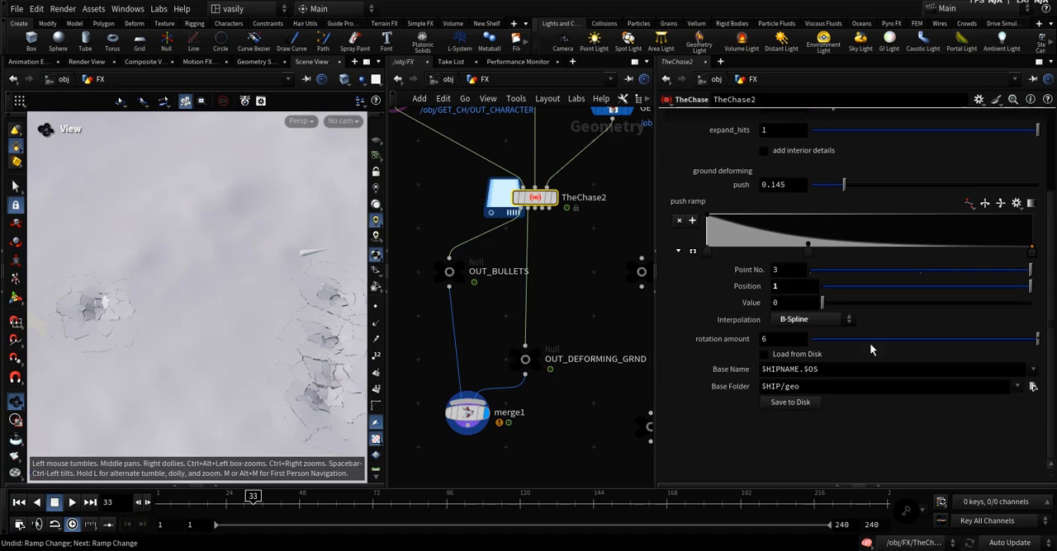
click(772, 405)
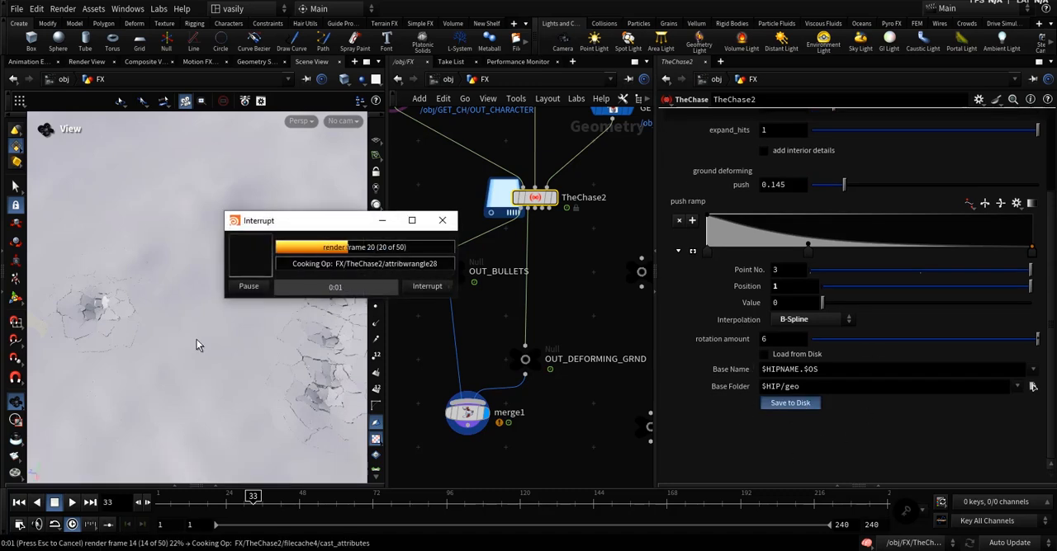
middle_drag(233, 371, 302, 362)
middle_drag(517, 333, 443, 347)
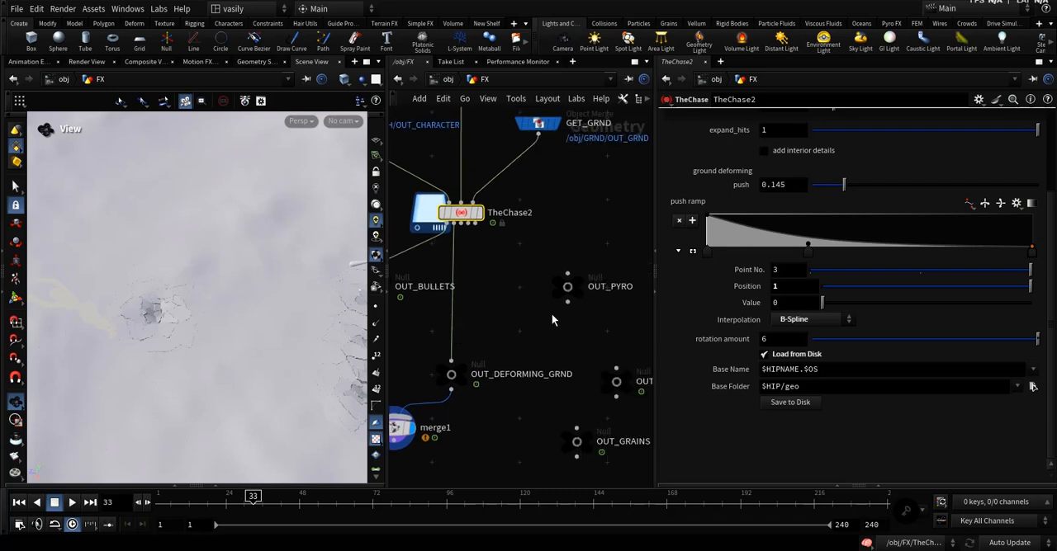
Connect TheChase2's third output to the OUT_GRAINS null and place the null above OUT_DEFORMING_GRND.
drag(522, 250, 607, 409)
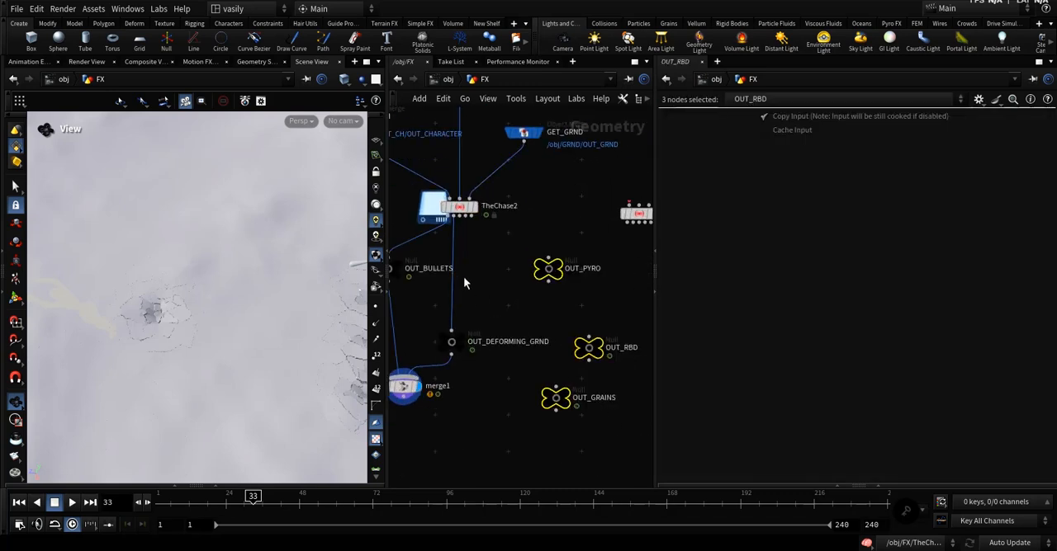
middle_drag(465, 279, 517, 318)
click(526, 321)
middle_drag(607, 380, 566, 369)
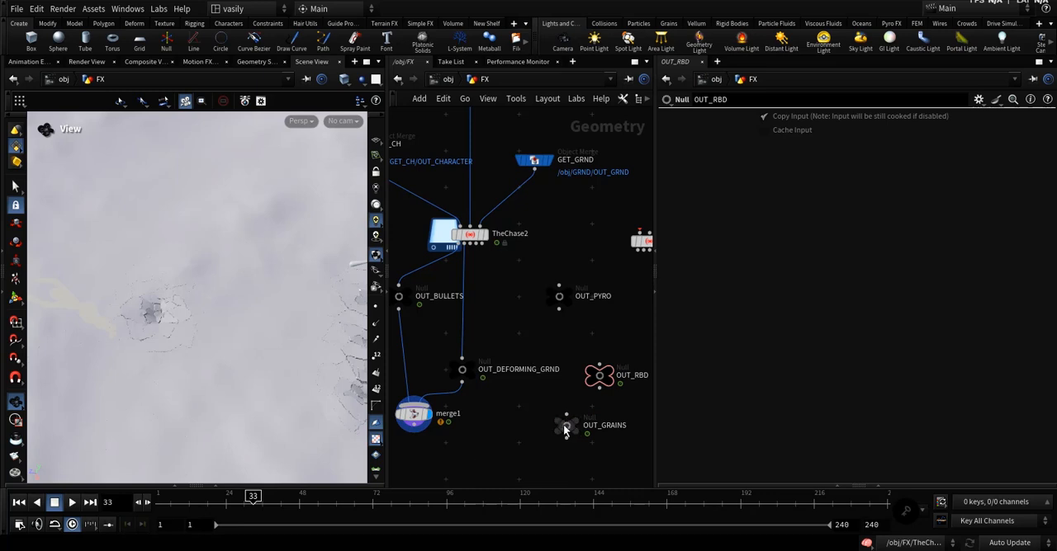
scroll(535, 333, up, 3)
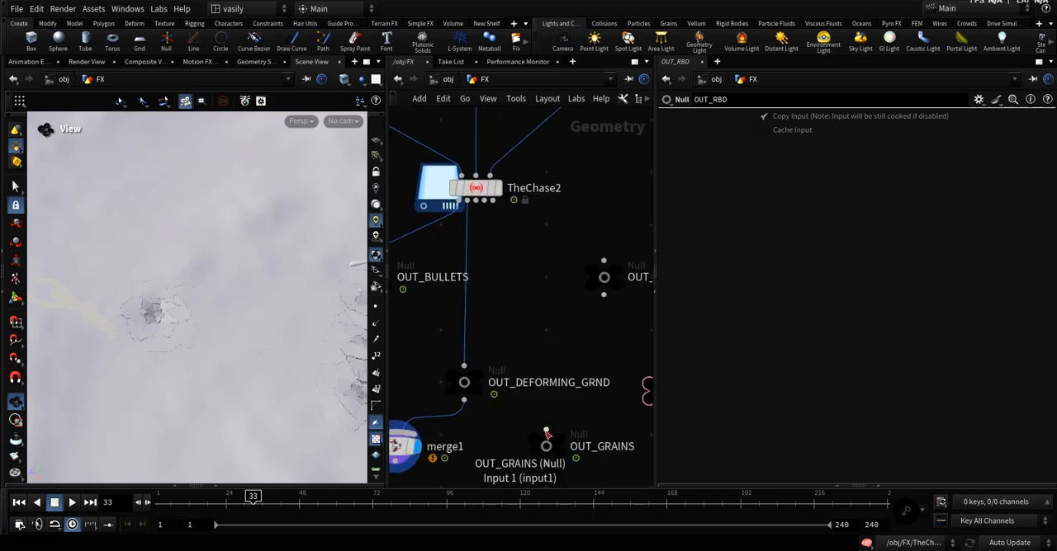
click(476, 210)
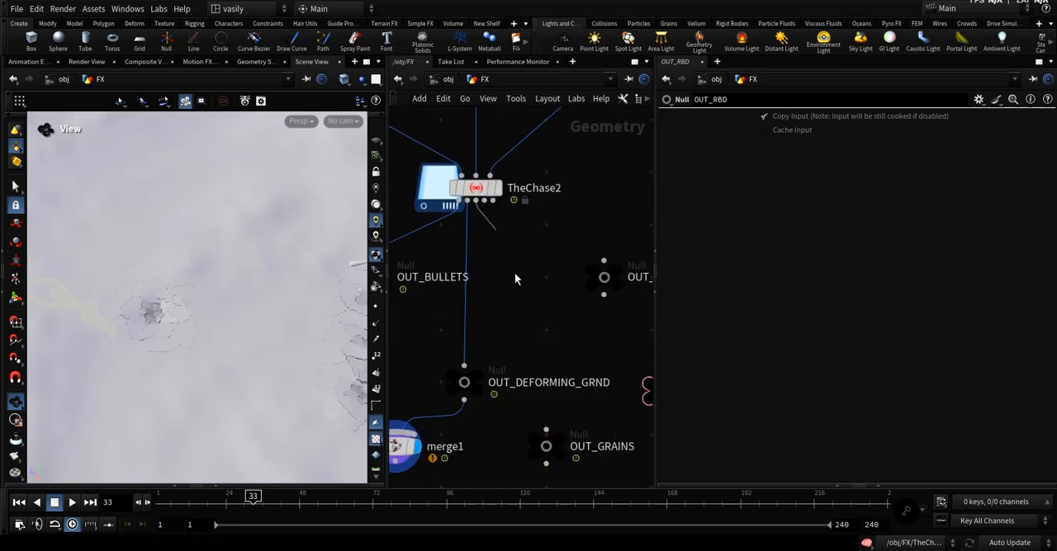
click(525, 398)
drag(523, 415, 502, 278)
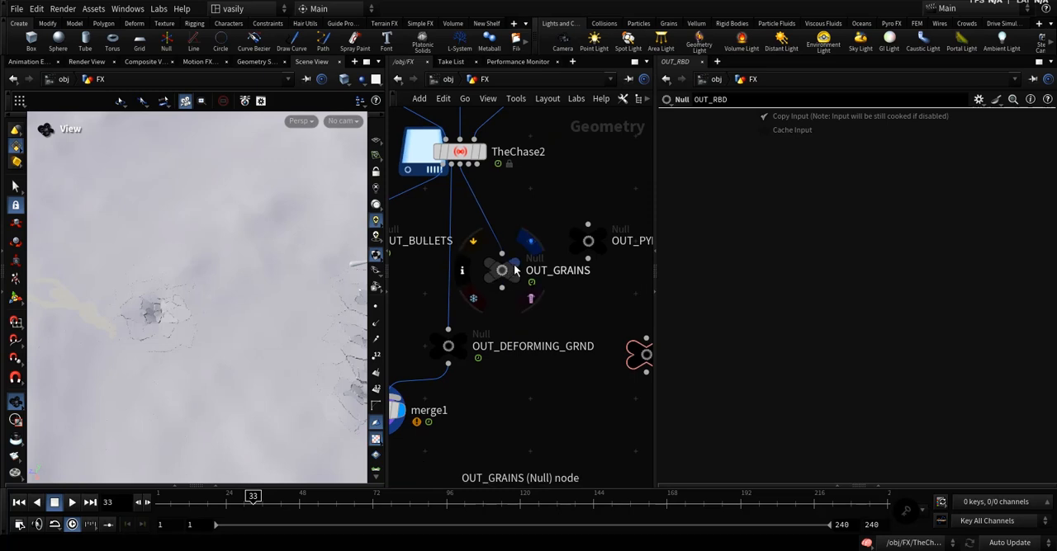
Return to frame 1, display OUT_GRAINS, and select TheChase2.
click(18, 502)
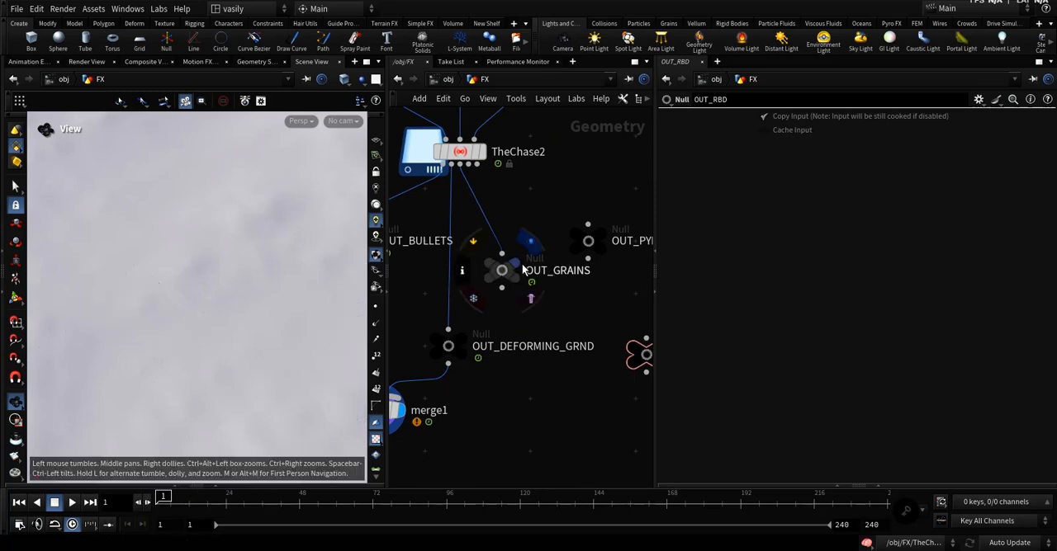
click(531, 241)
drag(554, 215, 482, 329)
middle_drag(539, 213, 559, 286)
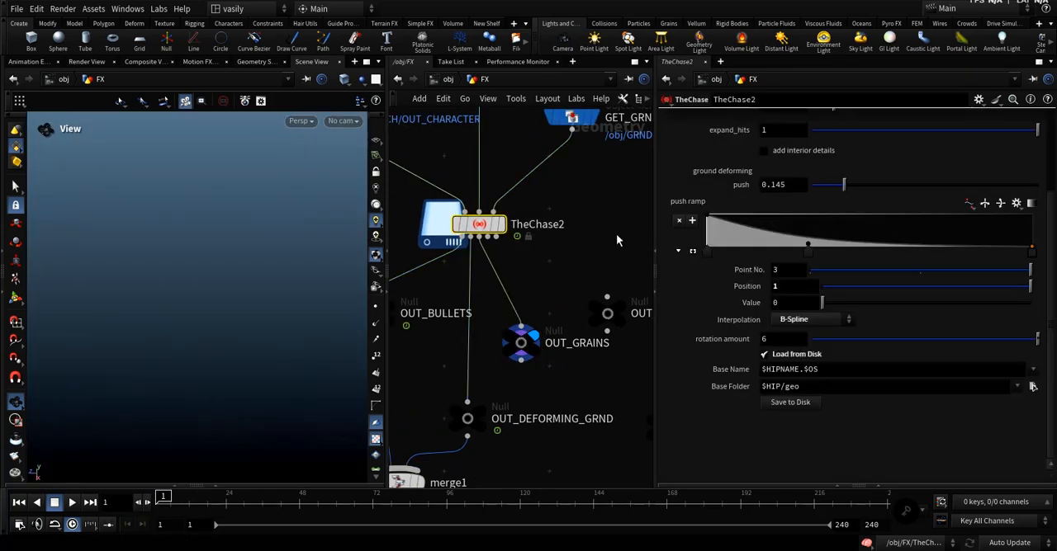
Enable visualize velocity in the points v settings, show the reference grid, and move to frame 17.
scroll(771, 137, up, 3)
click(818, 118)
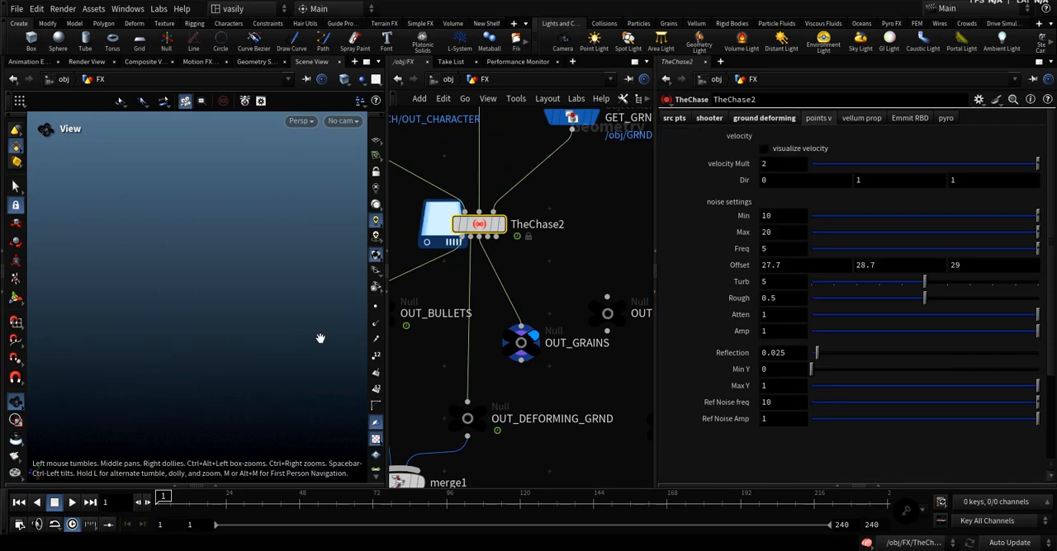
click(376, 141)
drag(247, 358, 251, 346)
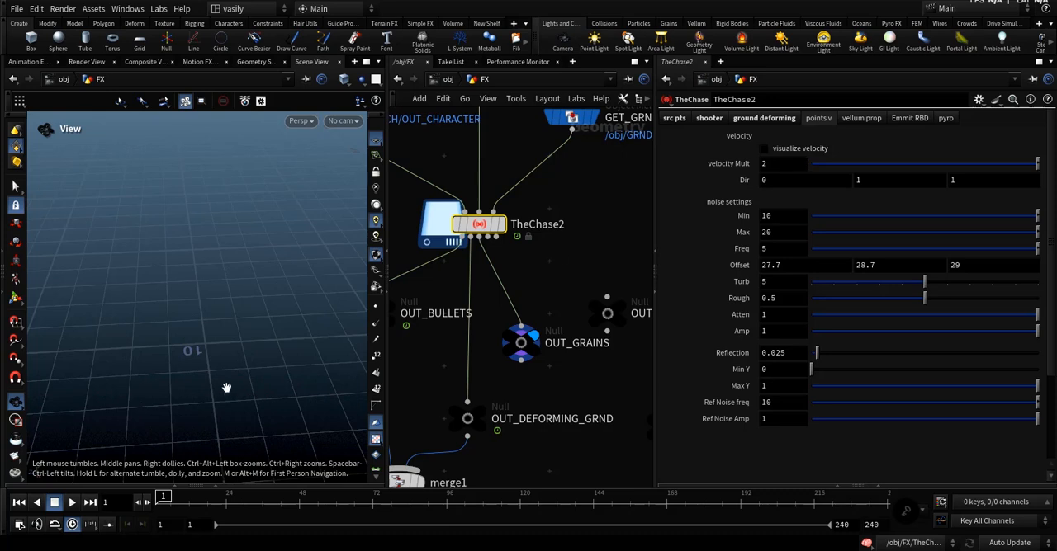
drag(169, 501, 96, 494)
click(764, 151)
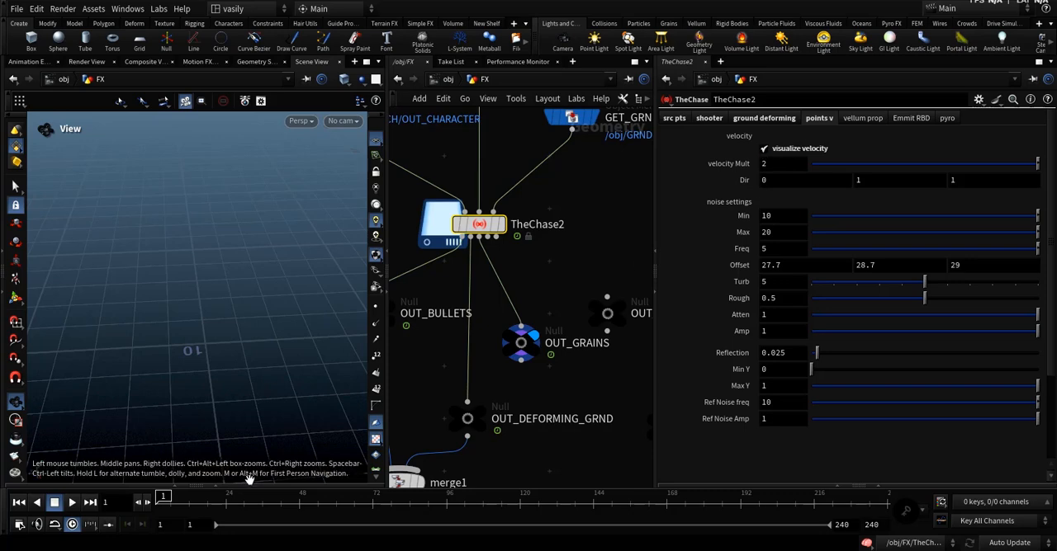
drag(168, 504, 212, 509)
Examine the shape and direction of the impact's velocity spikes from the side and from above.
alt+drag(219, 326, 281, 342)
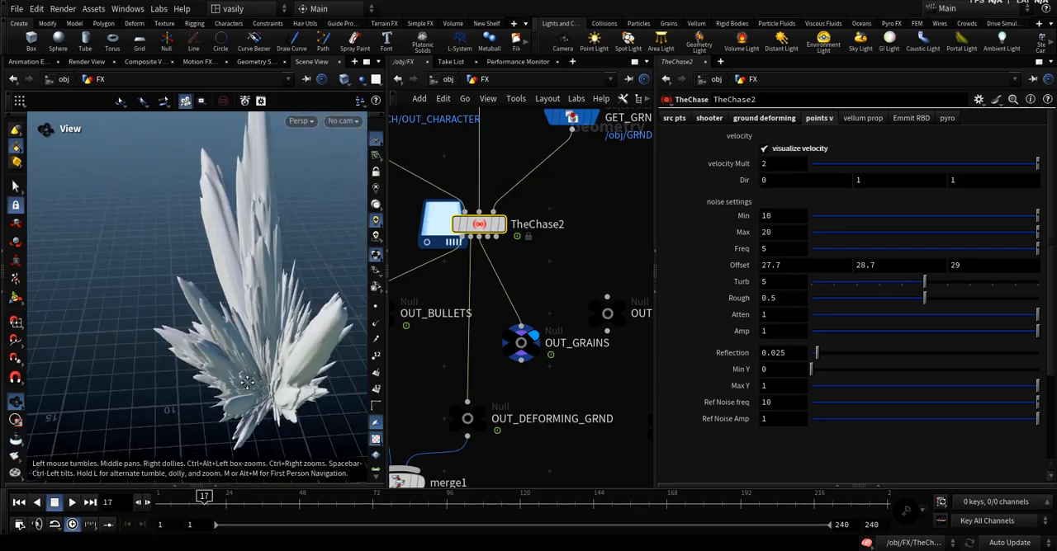
alt+right_drag(281, 342, 267, 338)
mouse_move(266, 337)
mouse_down()
mouse_move(320, 337)
mouse_move(272, 335)
mouse_move(282, 335)
mouse_up()
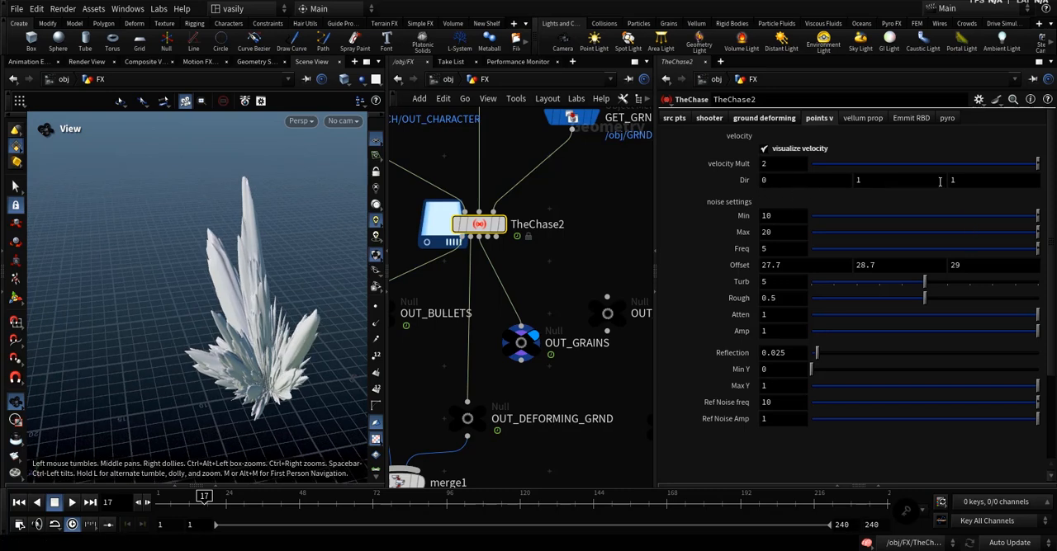
drag(314, 251, 299, 278)
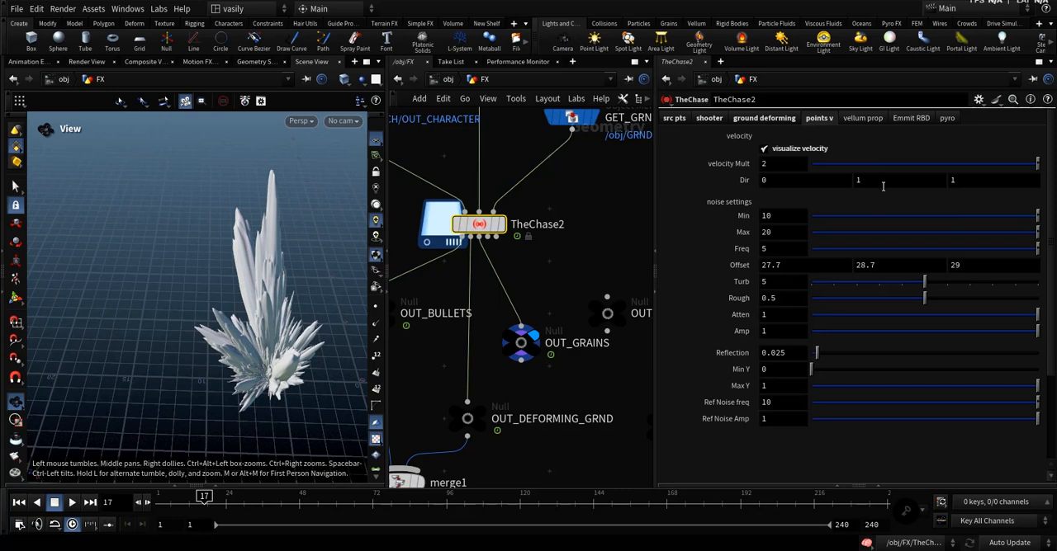
drag(154, 340, 148, 367)
drag(213, 327, 124, 338)
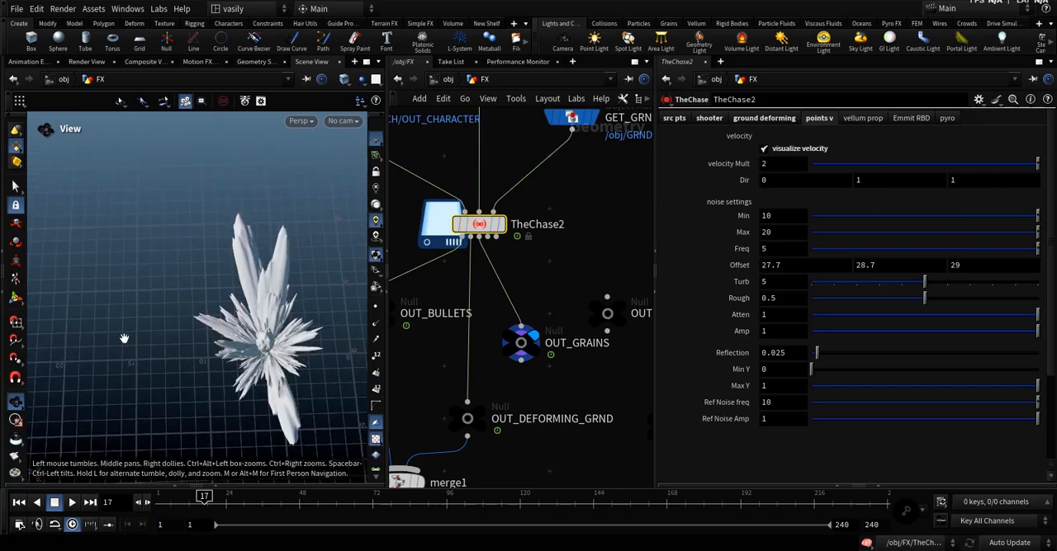
drag(266, 338, 251, 338)
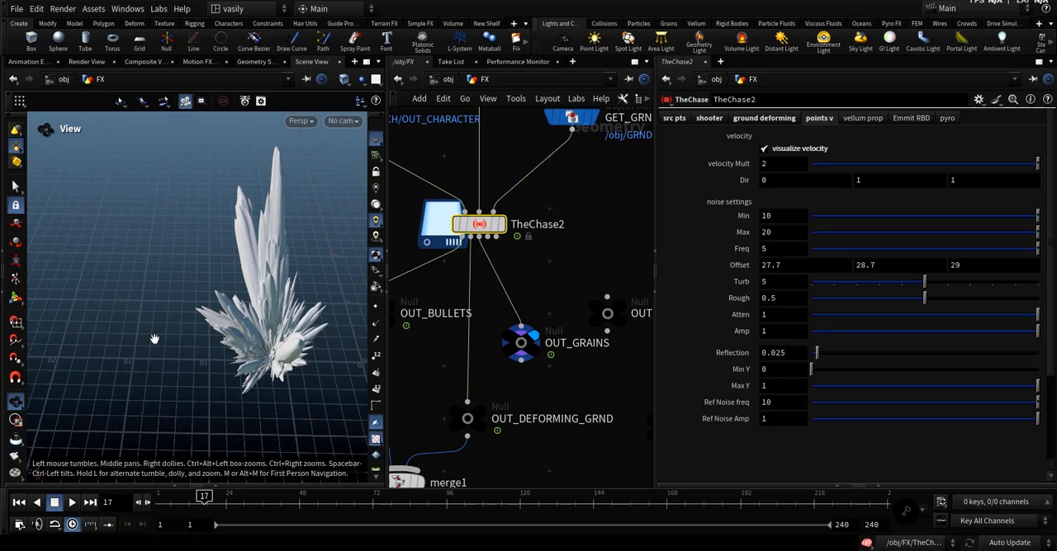
drag(154, 340, 221, 334)
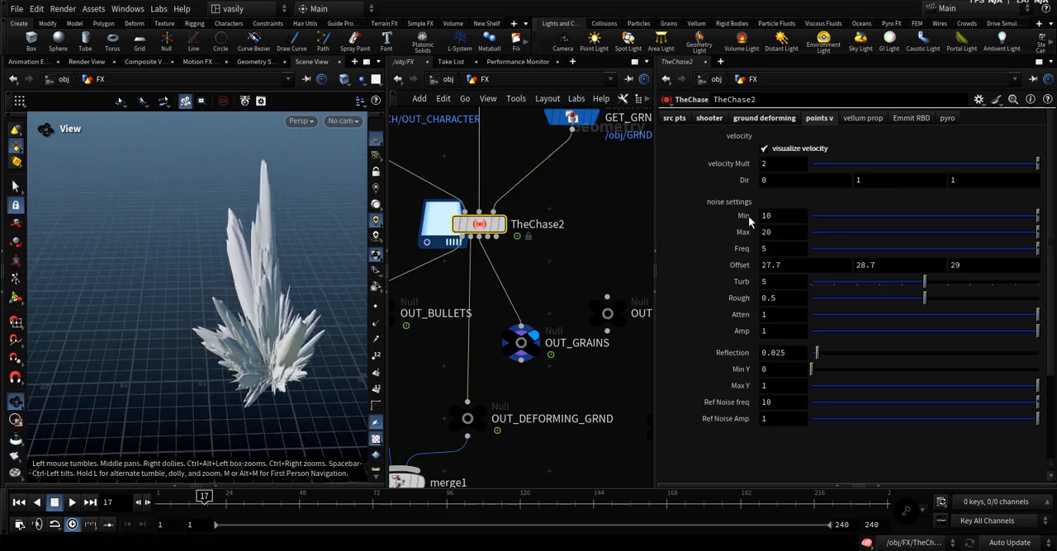
Try different noise Min and Offset values and a Freq of 14.2, undoing each change.
middle_drag(752, 216, 737, 231)
key(ctrl+z)
key(ctrl+z)
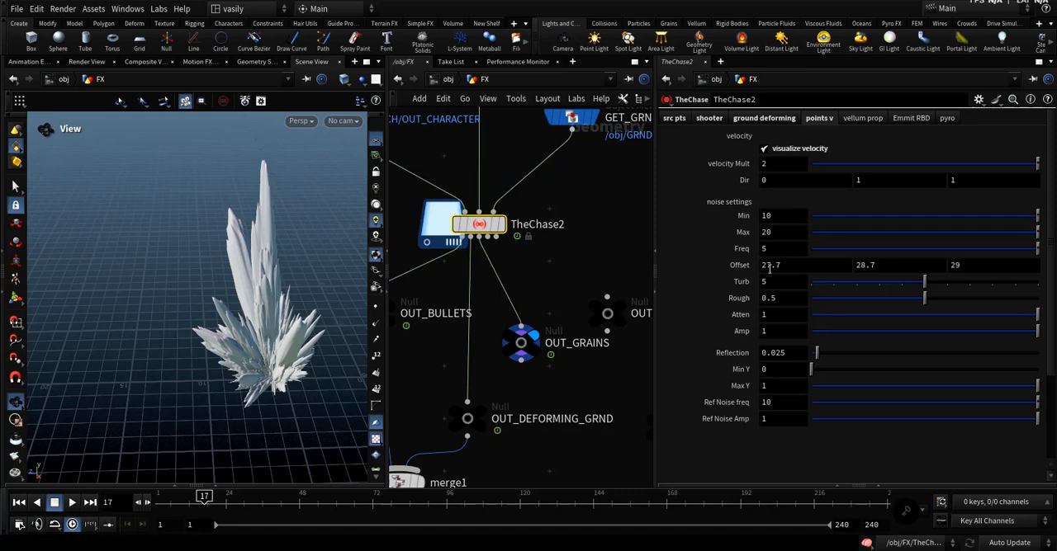
middle_drag(737, 266, 683, 264)
key(ctrl+z)
middle_drag(745, 248, 741, 246)
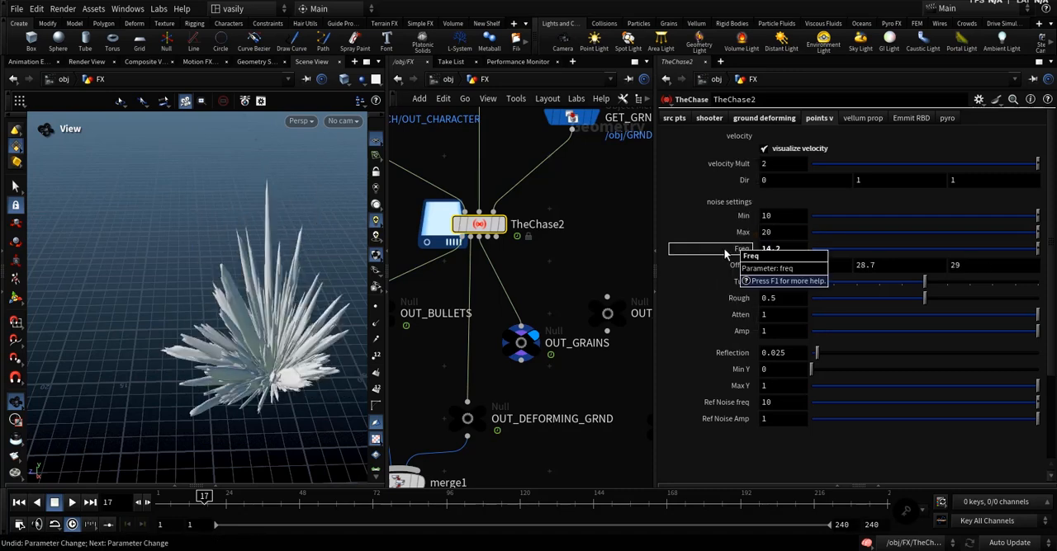
key(ctrl+z)
Visualize the v point attribute of OUT_GRAINS and view the velocity vectors from near ground level.
scroll(719, 341, down, 1)
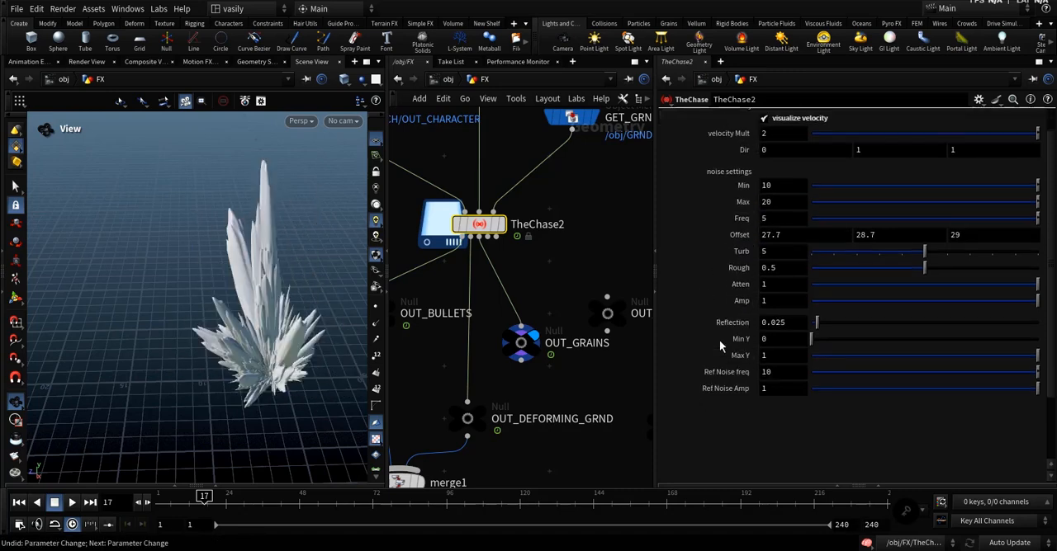
middle_click(526, 330)
click(410, 199)
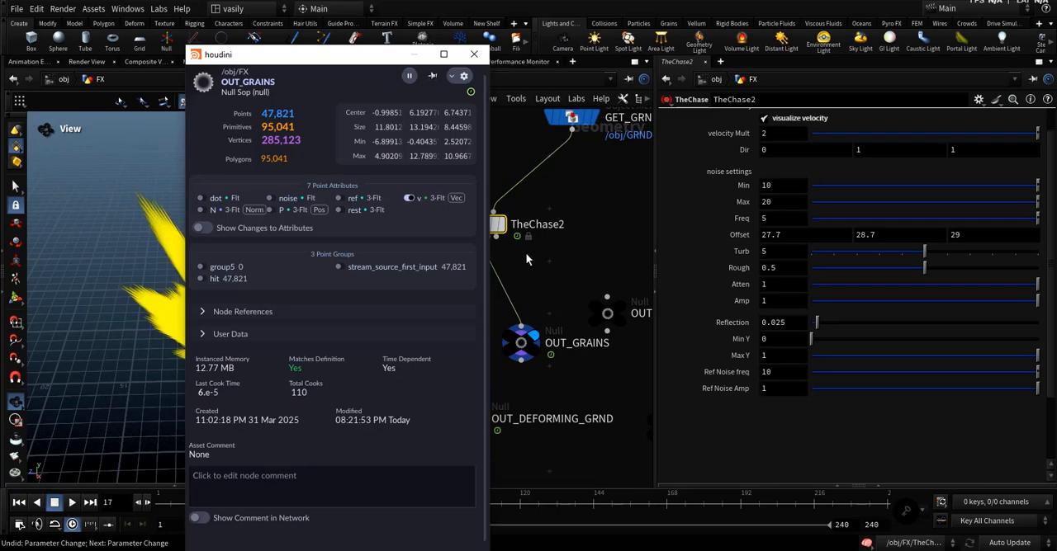
click(526, 254)
scroll(217, 335, down, 5)
drag(200, 344, 264, 332)
middle_drag(264, 333, 250, 350)
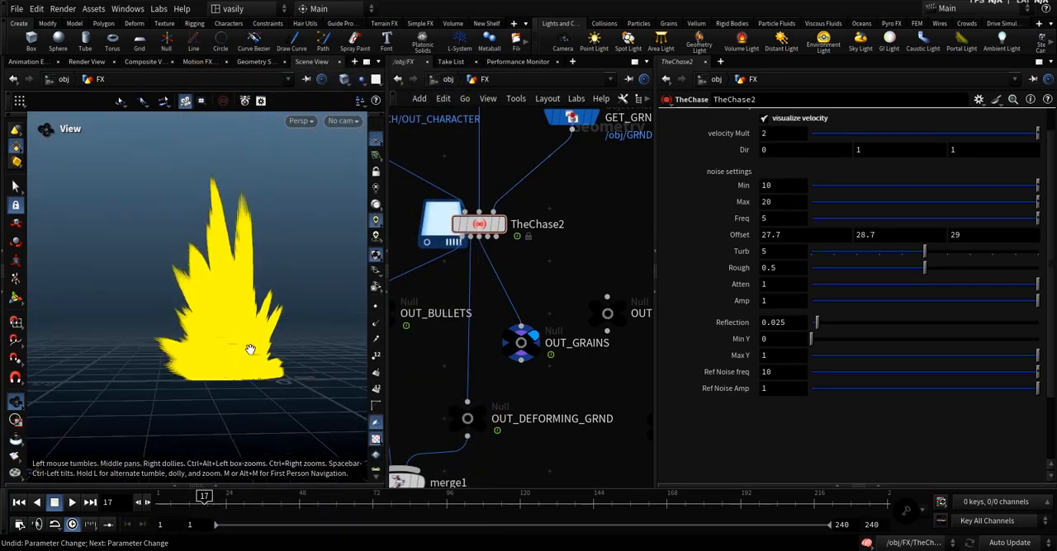
Template OUT_BULLETS instead of GET_CH alongside OUT_GRAINS and lengthen the displayed velocity vectors.
scroll(520, 321, down, 4)
scroll(440, 231, up, 2)
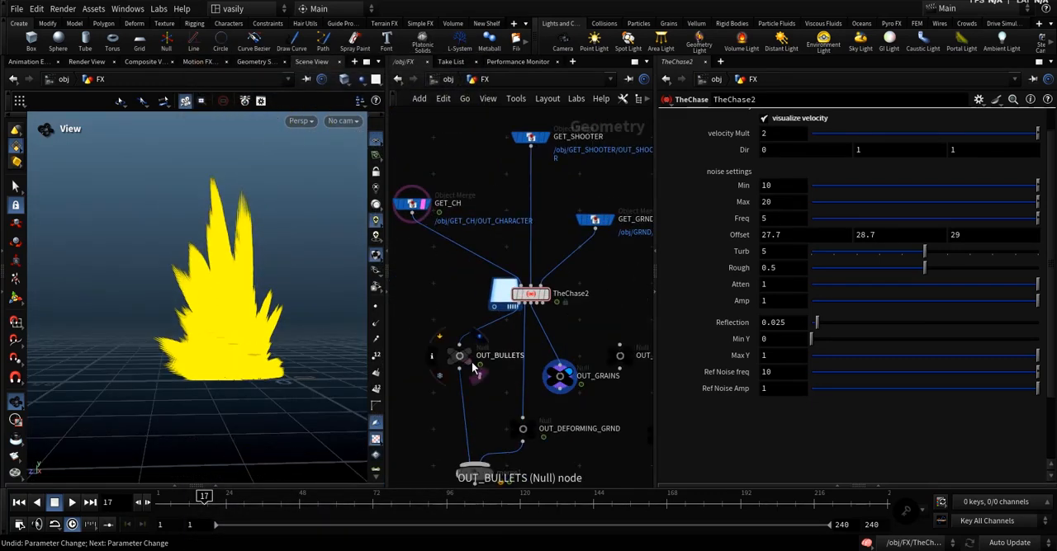
click(470, 361)
scroll(278, 353, down, 1)
scroll(277, 353, up, 2)
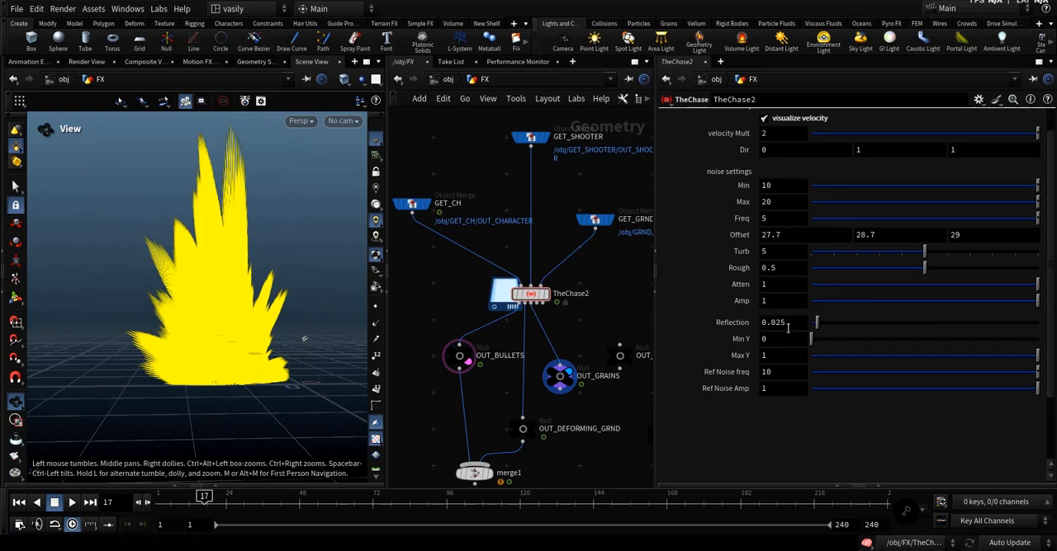
Try Reflection values of 1 and 3.6 on the point velocities and undo both changes.
drag(816, 323, 1037, 323)
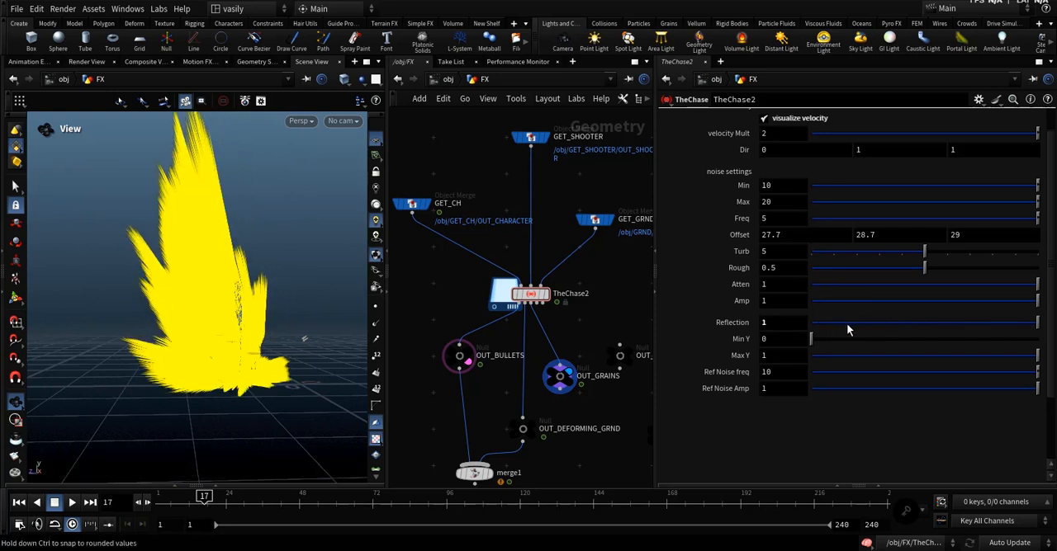
middle_drag(782, 322, 772, 342)
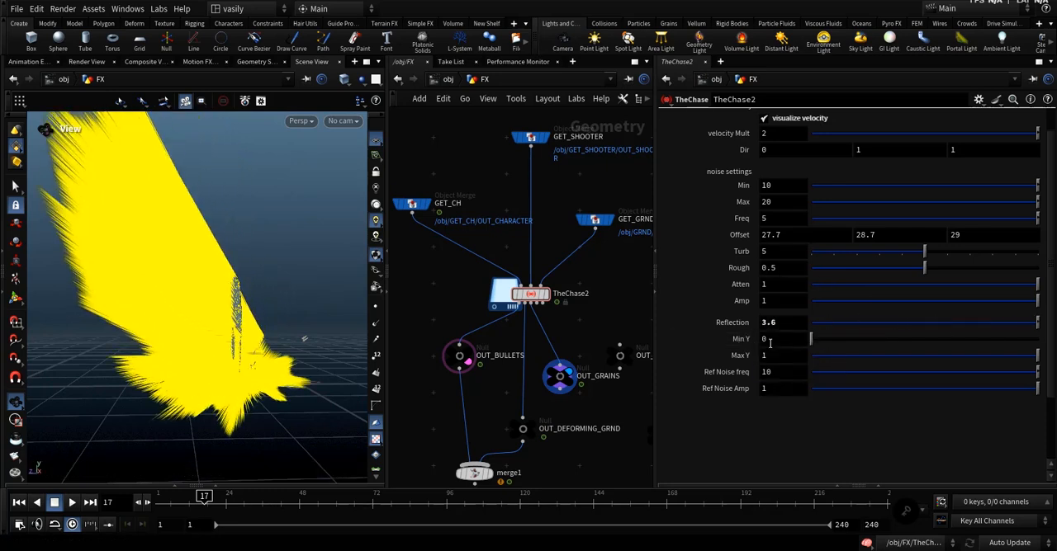
key(ctrl+z)
key(ctrl+z)
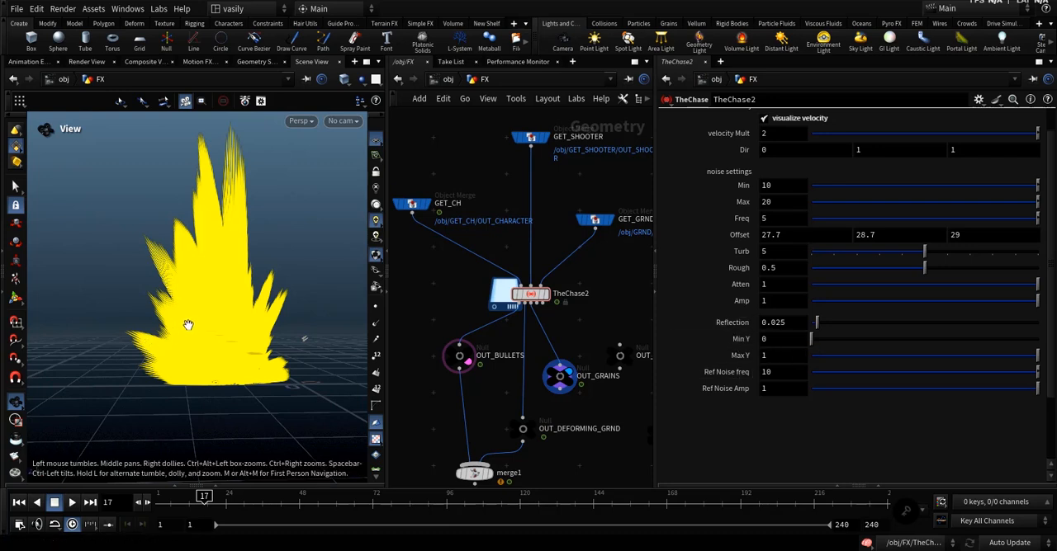
Try a Min Y of 1, a Reflection of 1 and a Min Y of 0, and undo these changes.
middle_drag(241, 312, 238, 344)
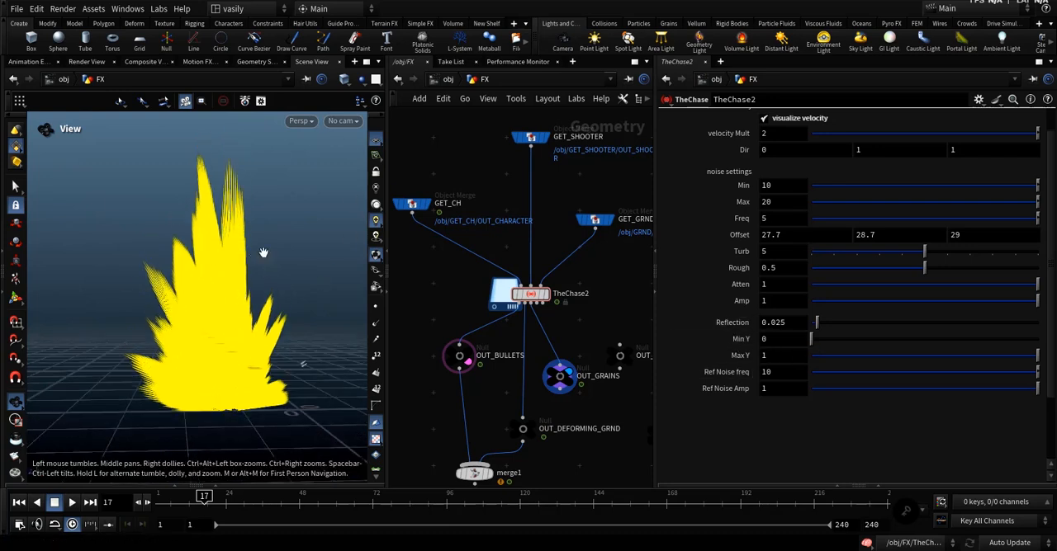
drag(278, 343, 183, 370)
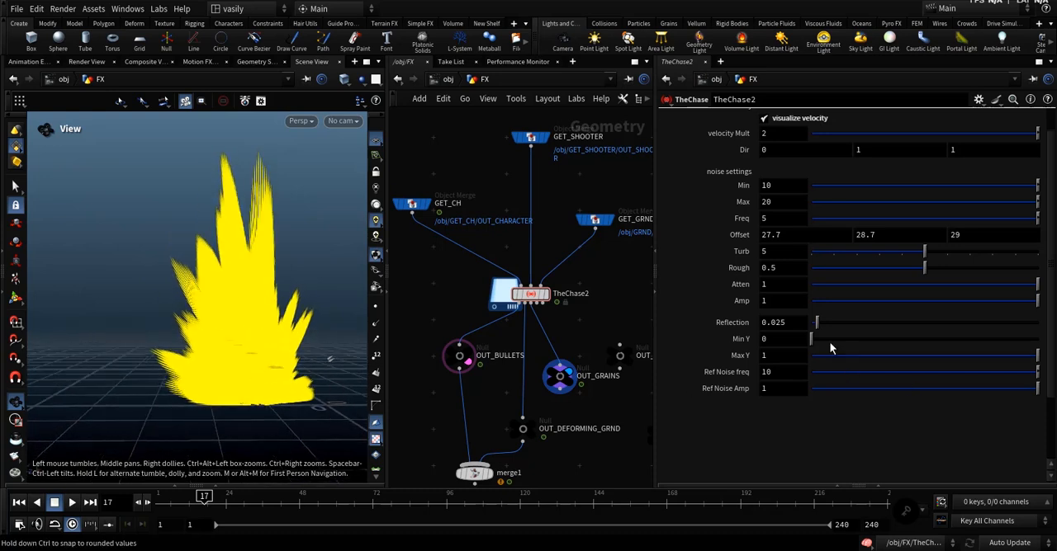
drag(812, 345, 881, 344)
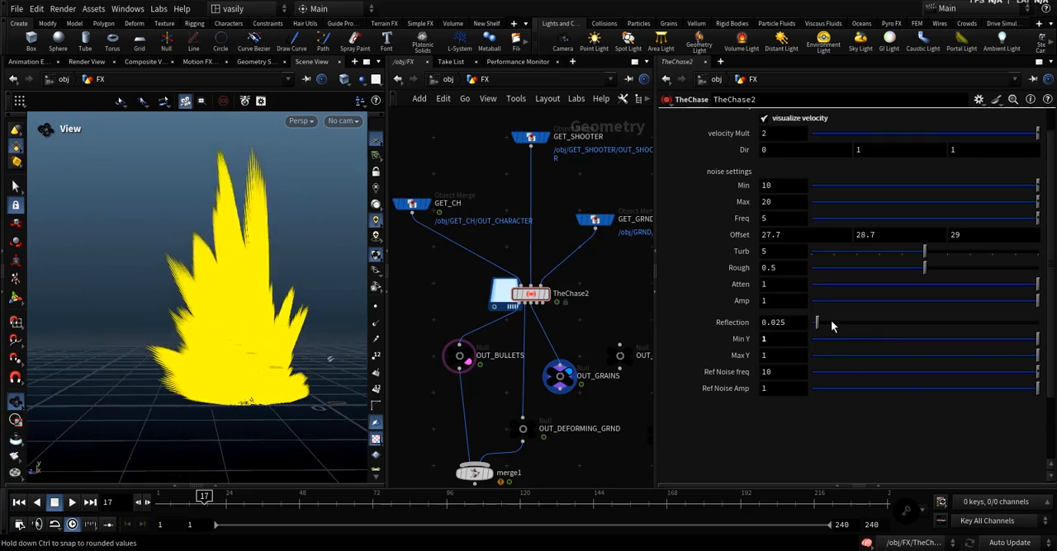
drag(830, 323, 1038, 321)
drag(914, 344, 727, 338)
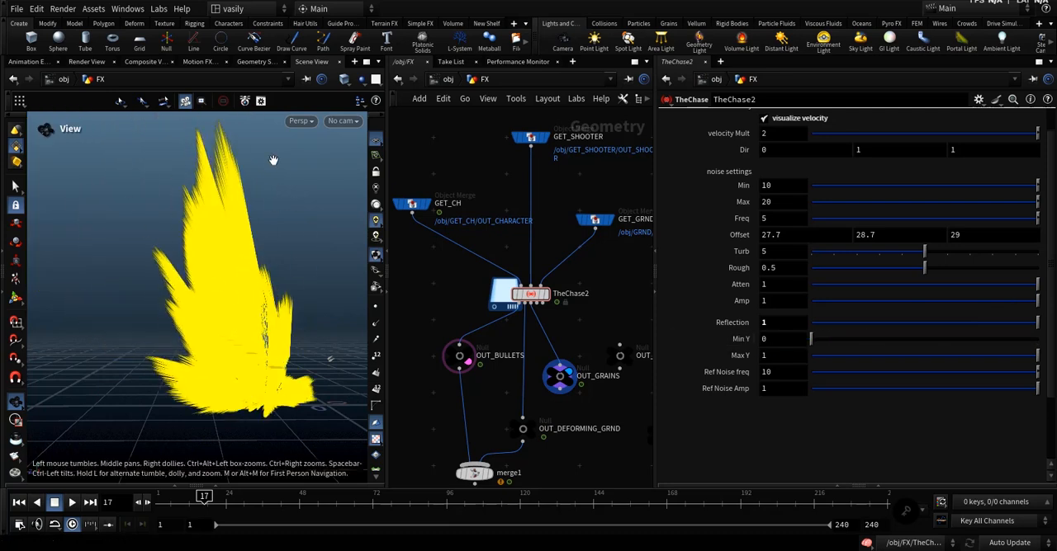
key(ctrl+z)
key(ctrl+z)
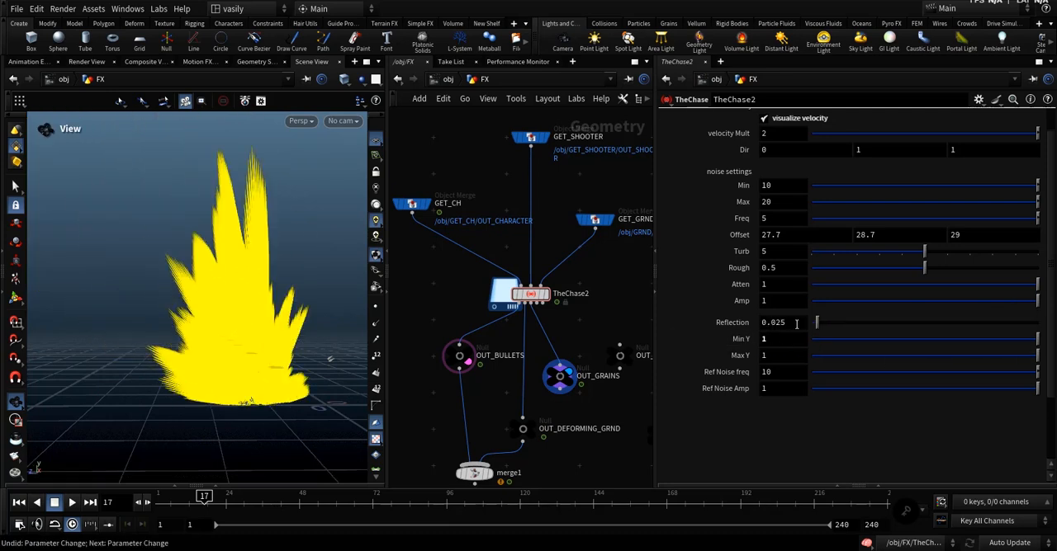
key(ctrl+z)
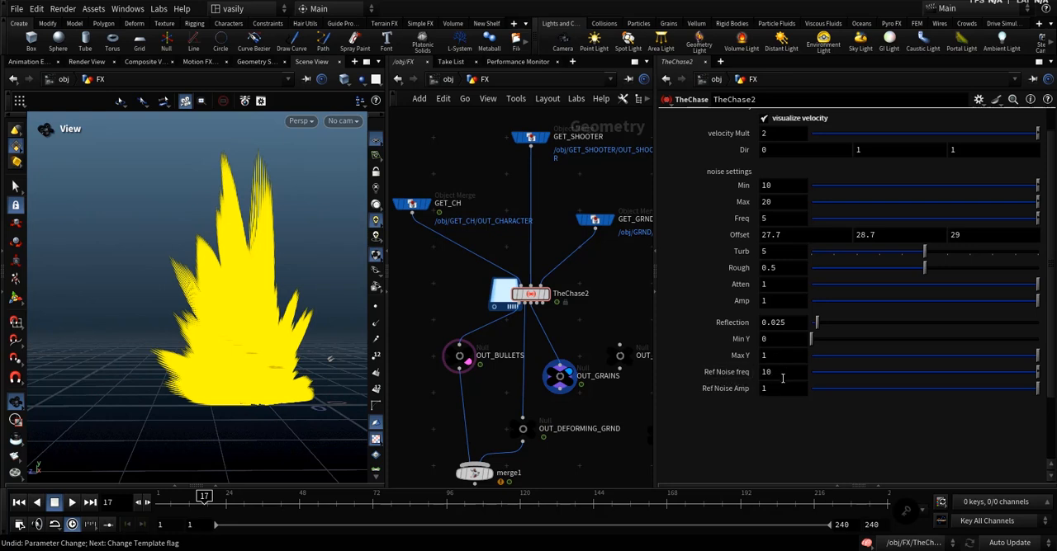
Turn off visualize velocity in TheChase2's points v settings.
middle_click(773, 390)
middle_drag(547, 336, 523, 313)
scroll(788, 164, up, 2)
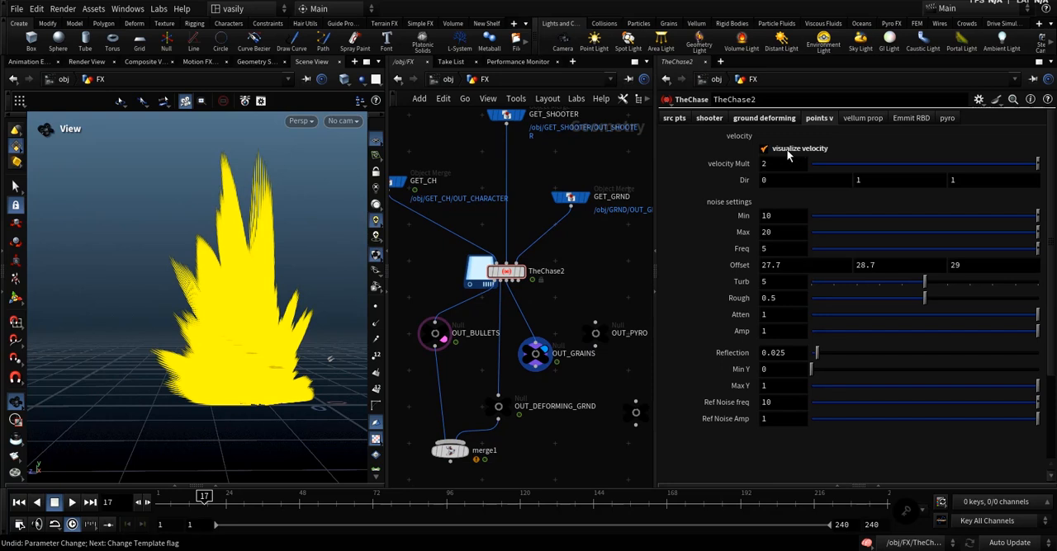
click(790, 154)
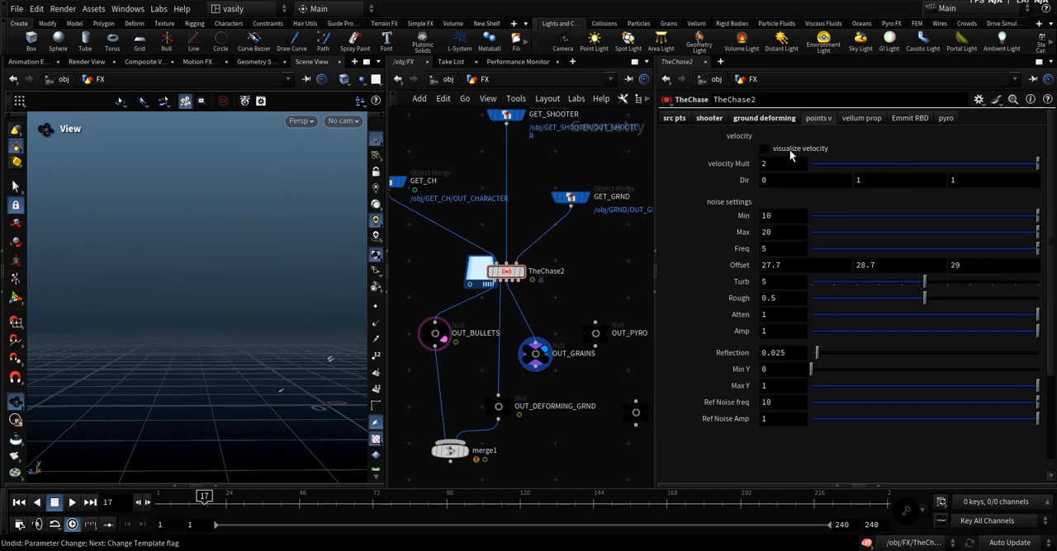
Enable and reset TheChase2's vellum sim, and hide the v attribute vectors on OUT_GRAINS.
click(861, 118)
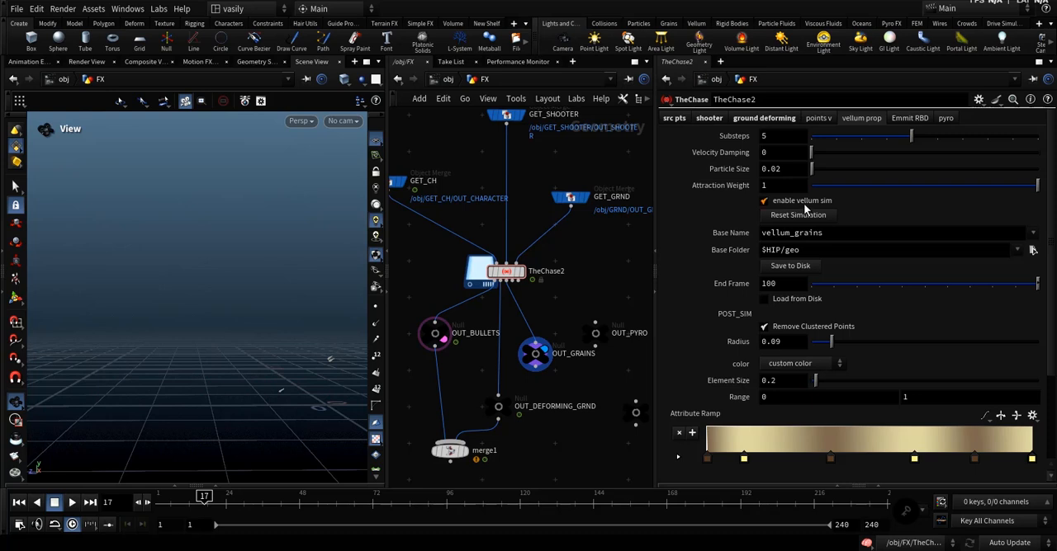
click(790, 217)
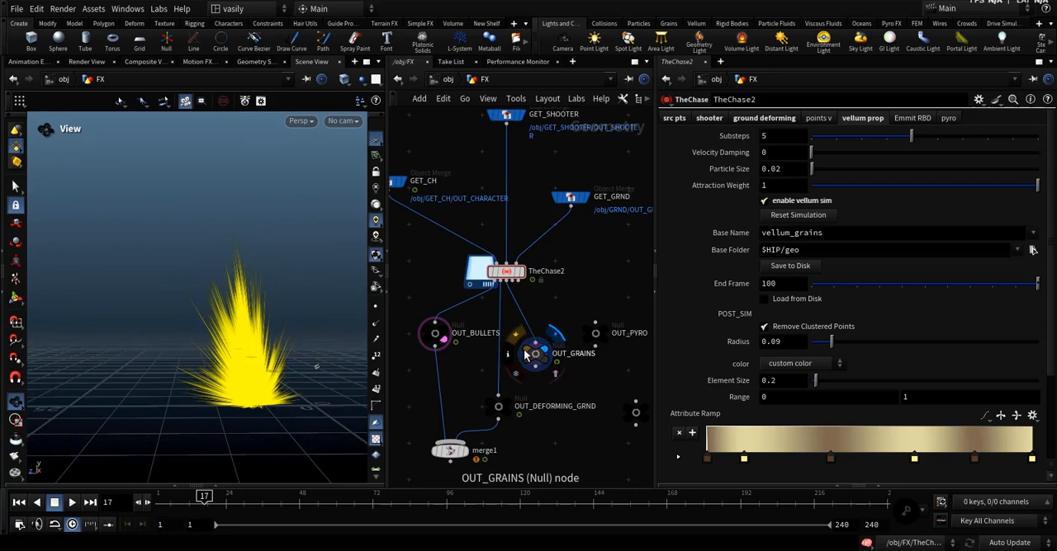
click(509, 355)
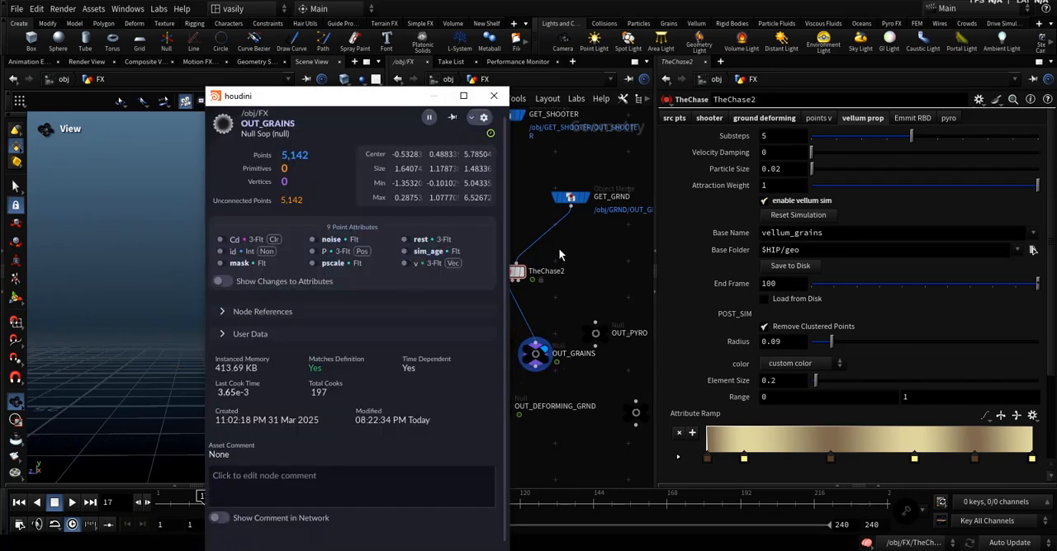
click(559, 255)
Play the grain simulation through the first two ground impacts, inspect it from above and near ground level, and rewind to frame 1.
drag(254, 403, 189, 458)
click(71, 504)
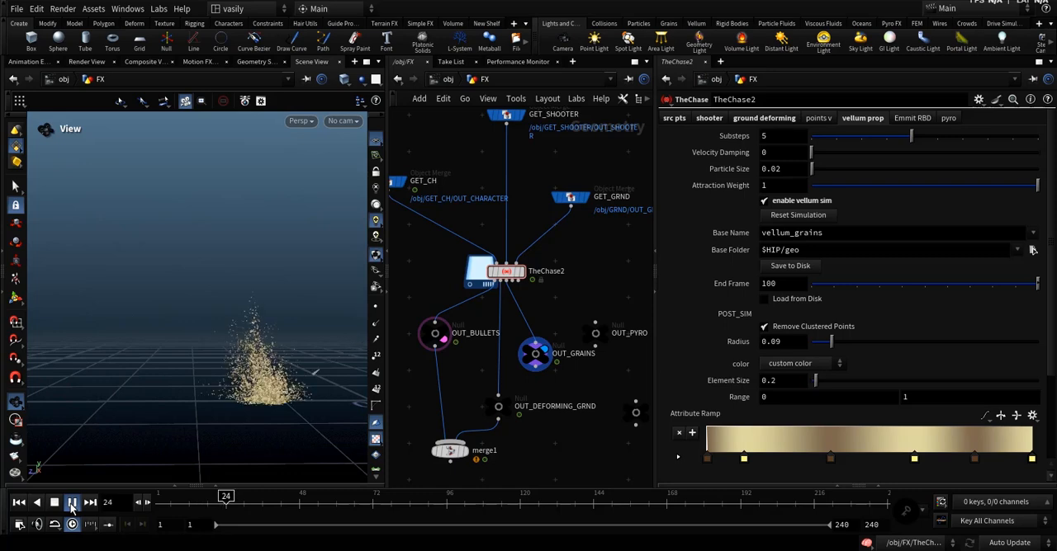
click(72, 504)
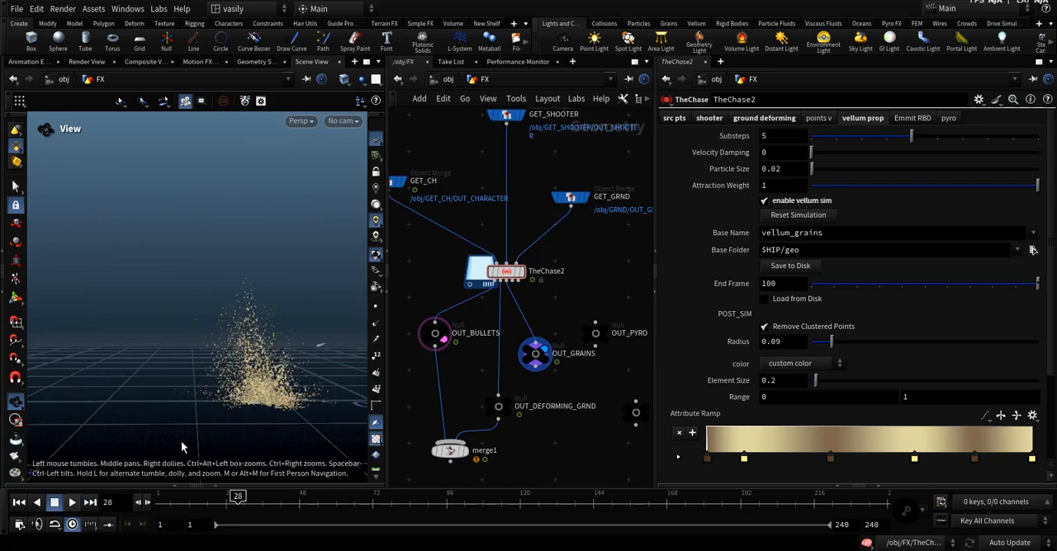
click(66, 508)
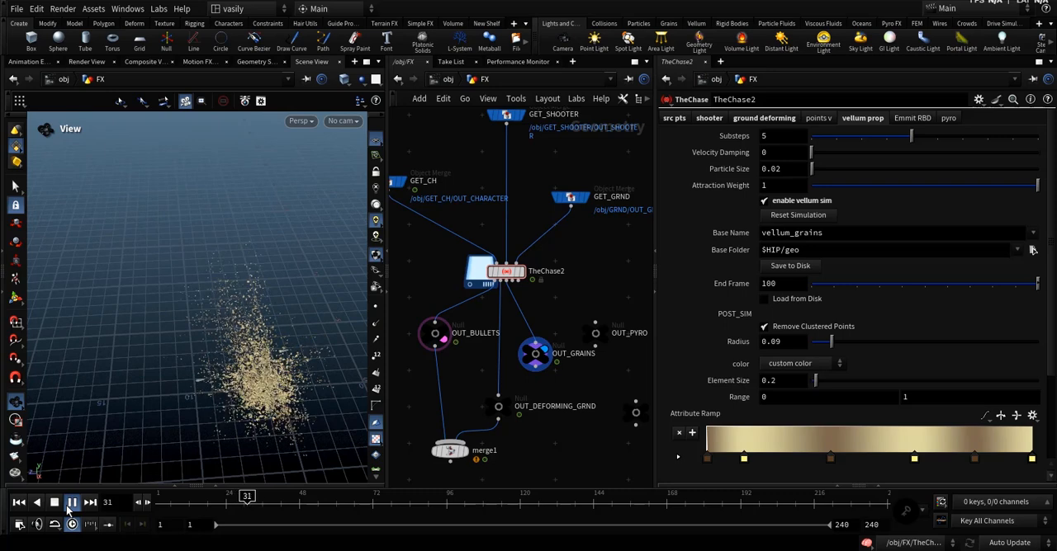
click(69, 505)
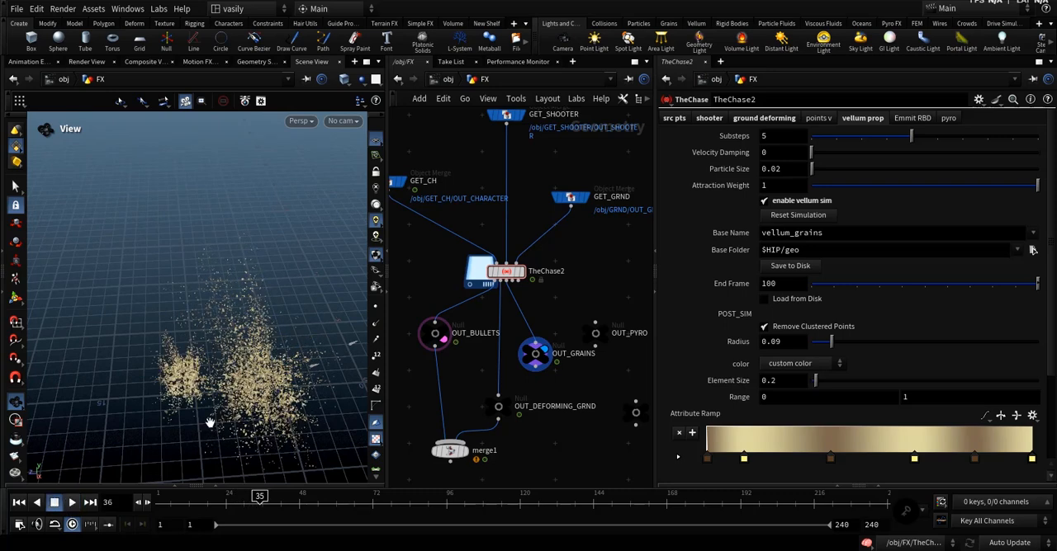
drag(242, 373, 236, 323)
drag(217, 506, 157, 504)
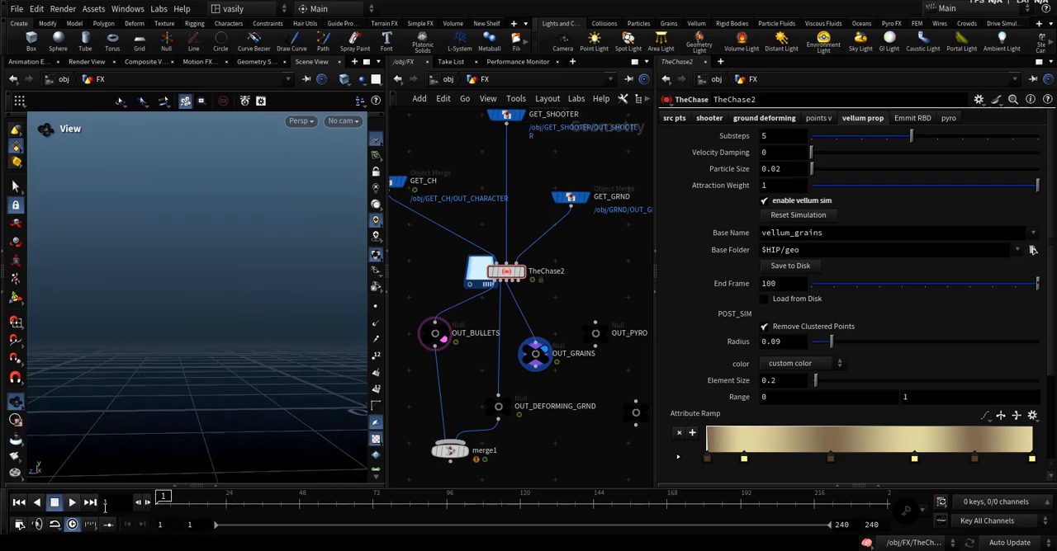
click(74, 504)
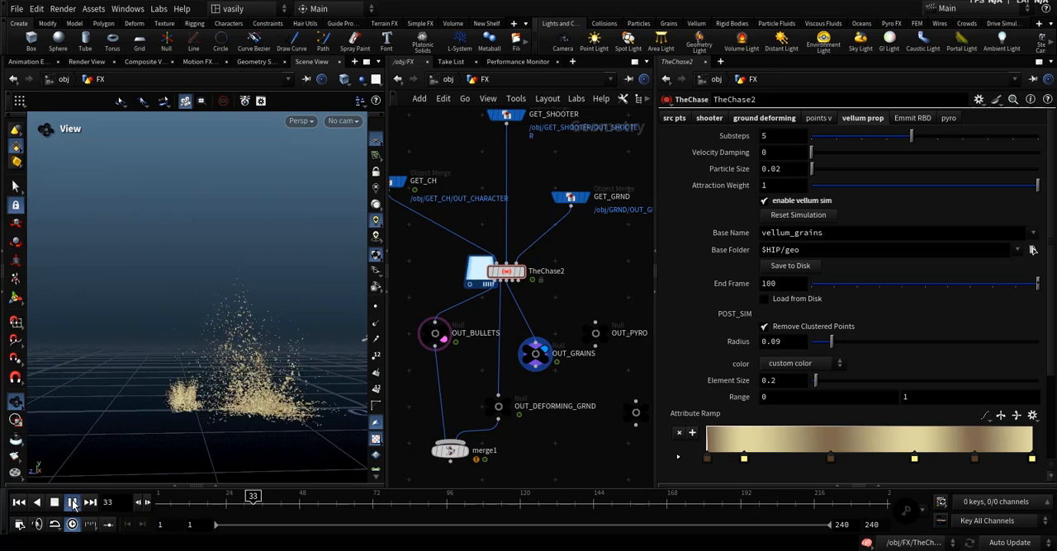
click(73, 503)
drag(178, 505, 128, 509)
Enable Load from Disk for the vellum_grains cache and move to frame 24.
scroll(726, 306, down, 3)
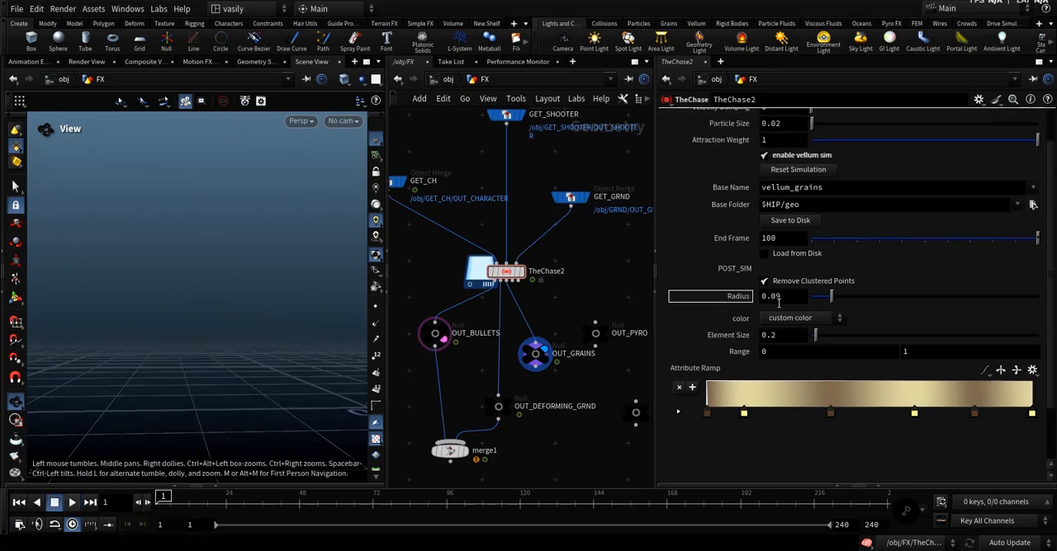
scroll(743, 298, up, 2)
click(799, 284)
drag(158, 507, 227, 505)
click(797, 284)
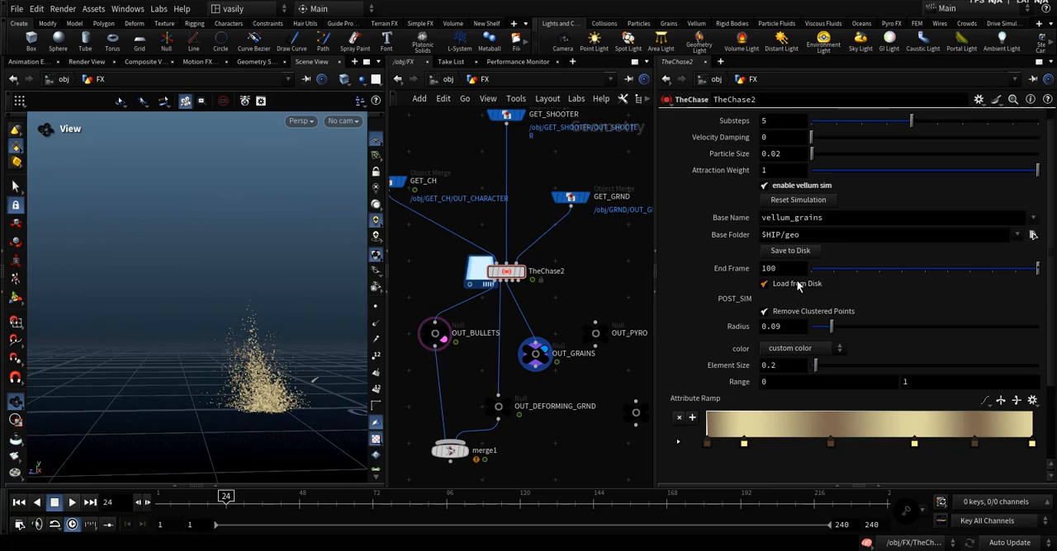
Review the cached grains at frames 56 and 31 from several viewing angles and close up.
click(249, 504)
drag(276, 504, 323, 504)
drag(229, 394, 283, 396)
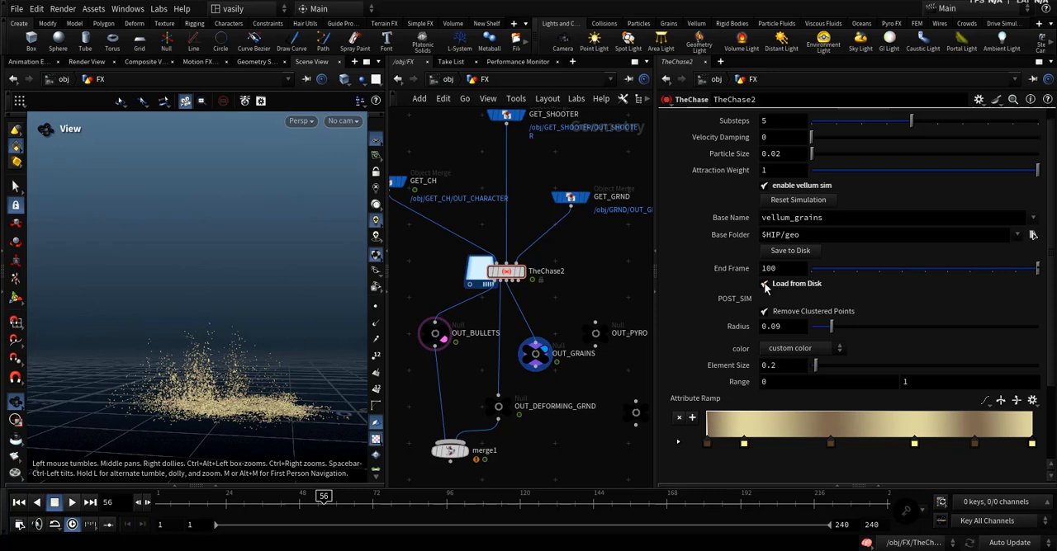
drag(249, 418, 248, 441)
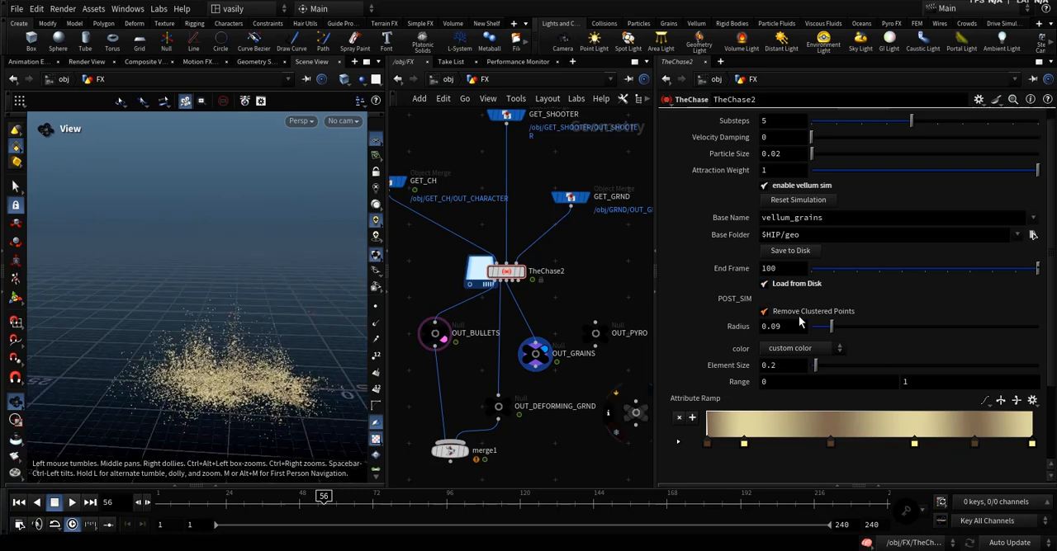
click(247, 505)
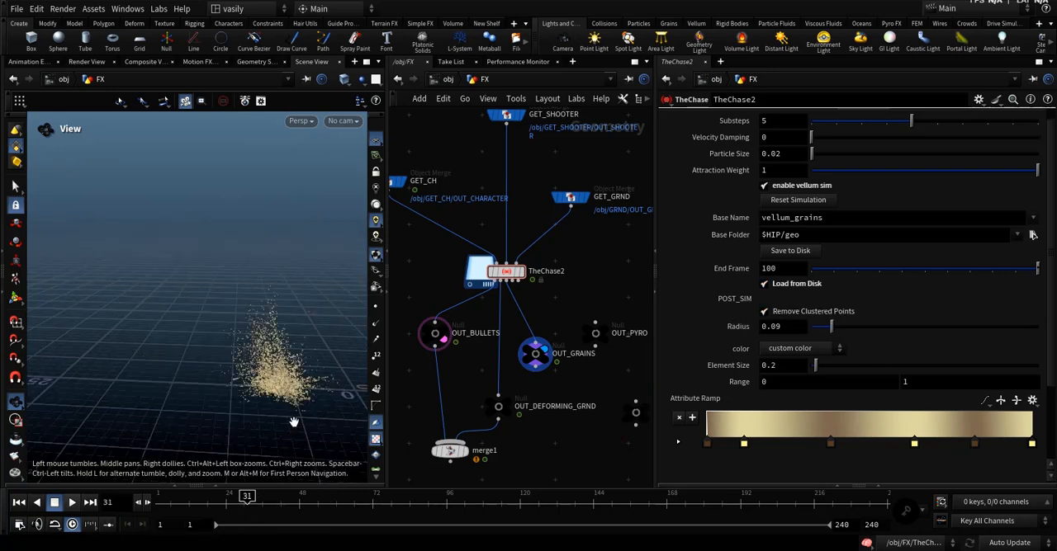
scroll(293, 423, up, 3)
drag(293, 394, 298, 456)
drag(294, 357, 276, 404)
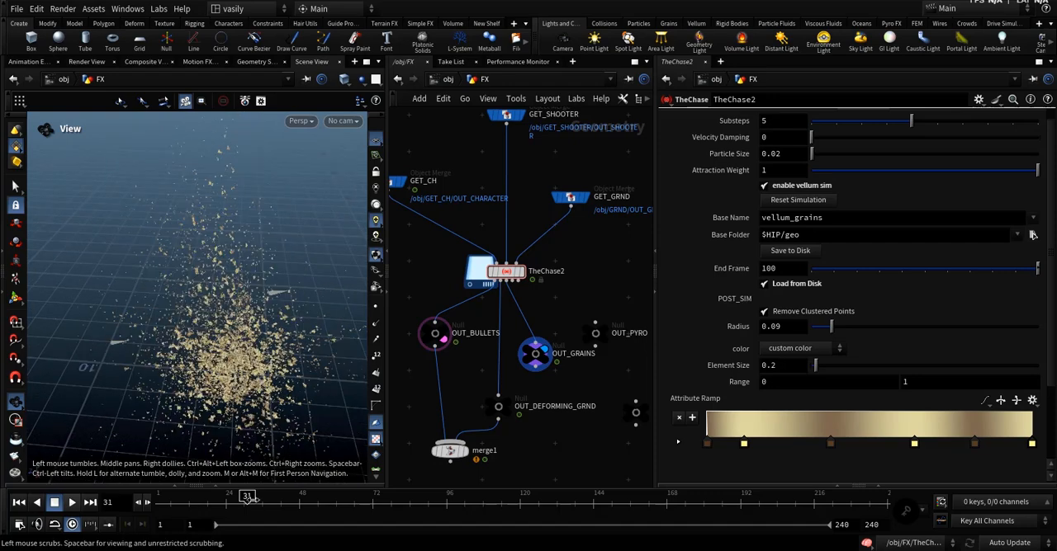
Try the grains without Remove Clustered Points around frames 44 and 31, and restore the option.
drag(250, 499, 287, 499)
click(793, 314)
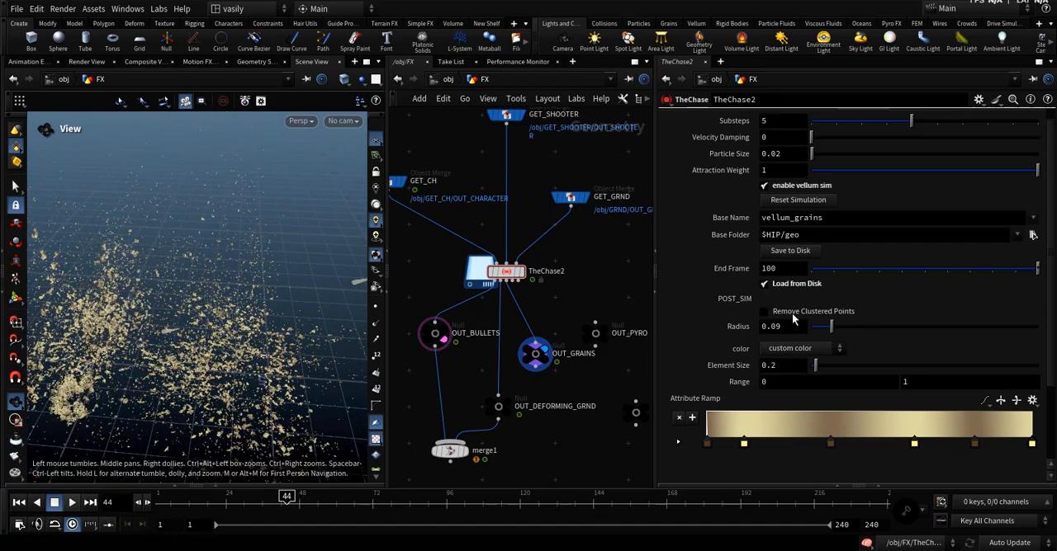
drag(248, 404, 260, 438)
scroll(248, 380, down, 3)
drag(281, 503, 249, 510)
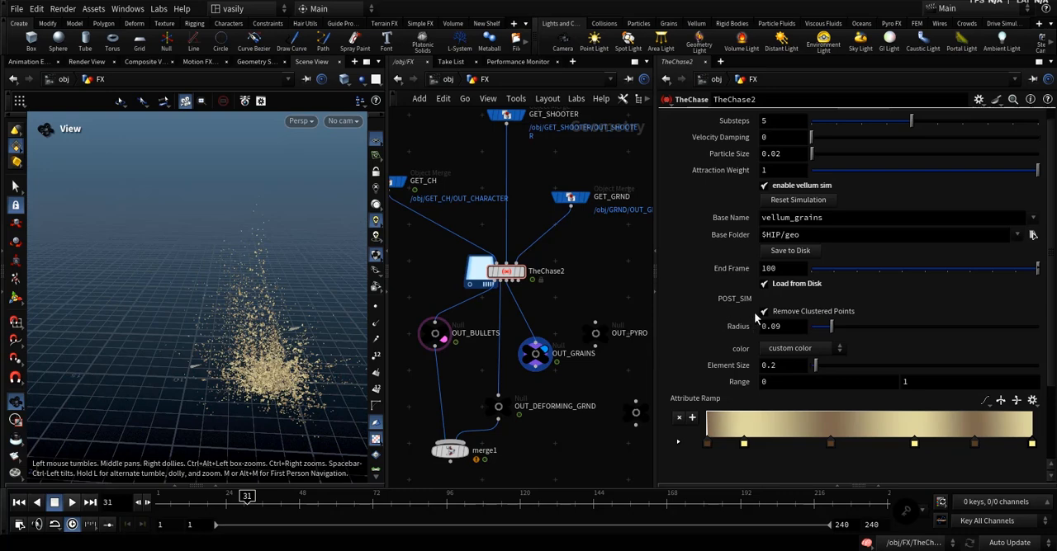
scroll(809, 309, down, 2)
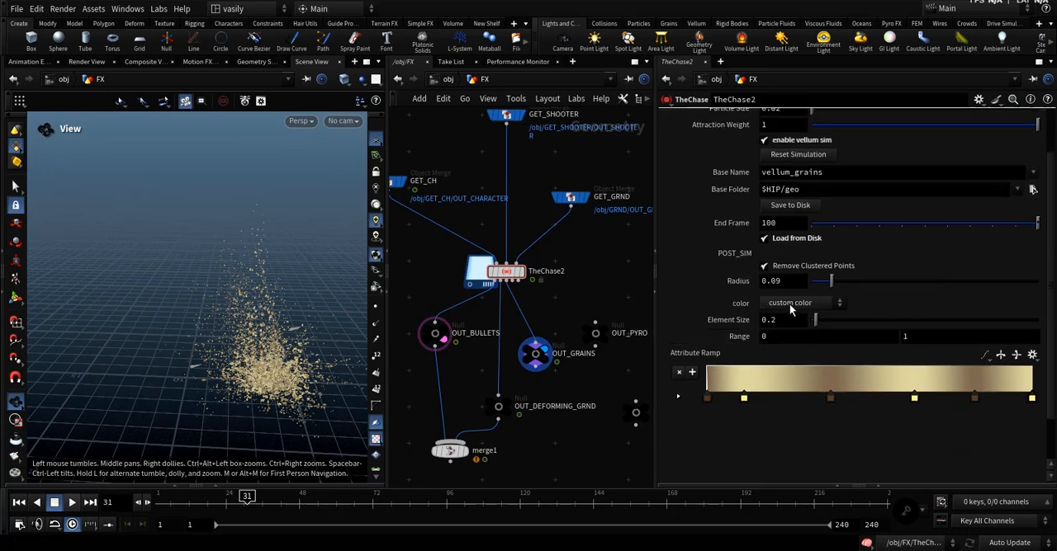
click(790, 304)
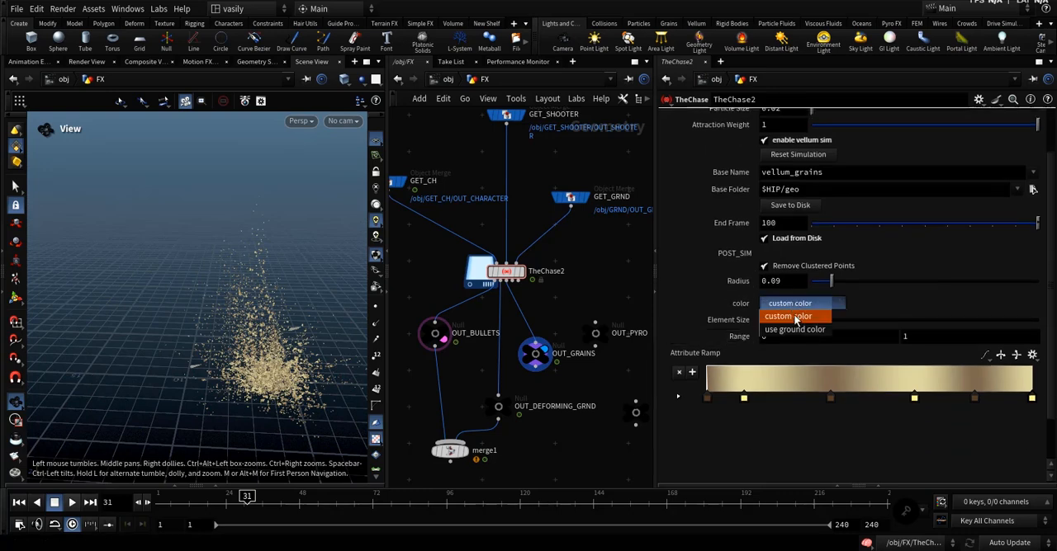
click(794, 329)
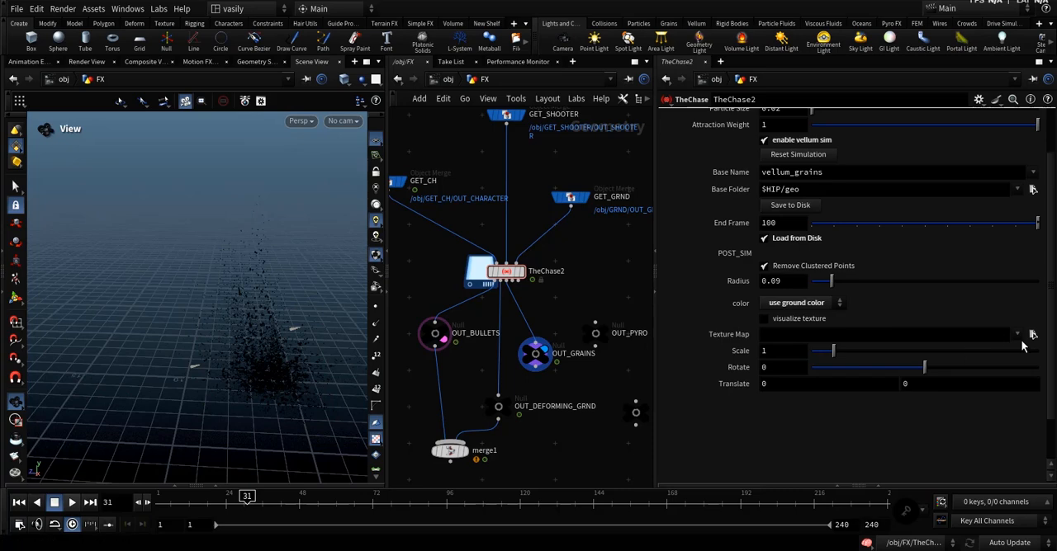
click(1031, 334)
double_click(577, 341)
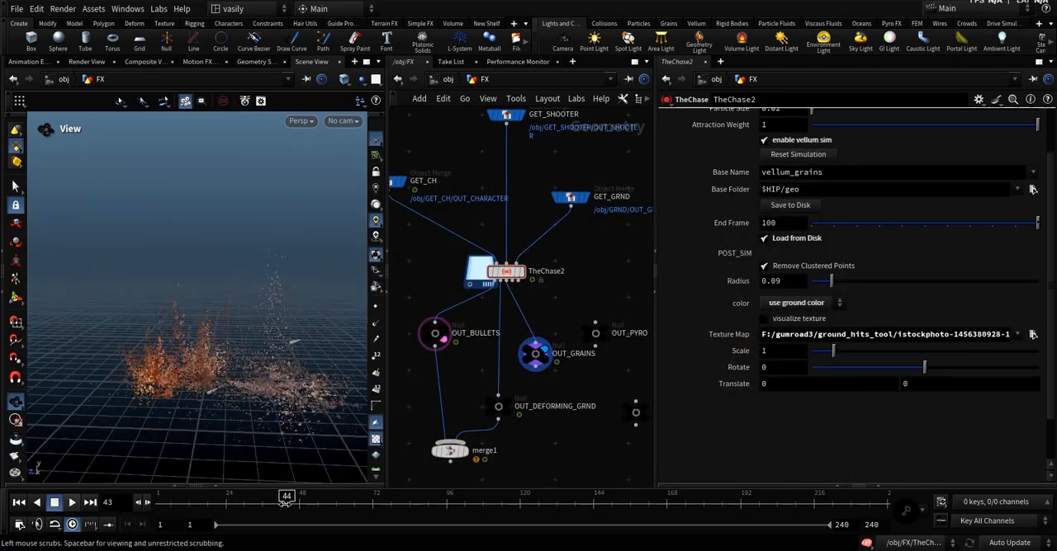
Check the ground texture map with visualize texture at frame 44 and turn the preview off again.
click(794, 321)
drag(173, 340, 264, 396)
click(764, 318)
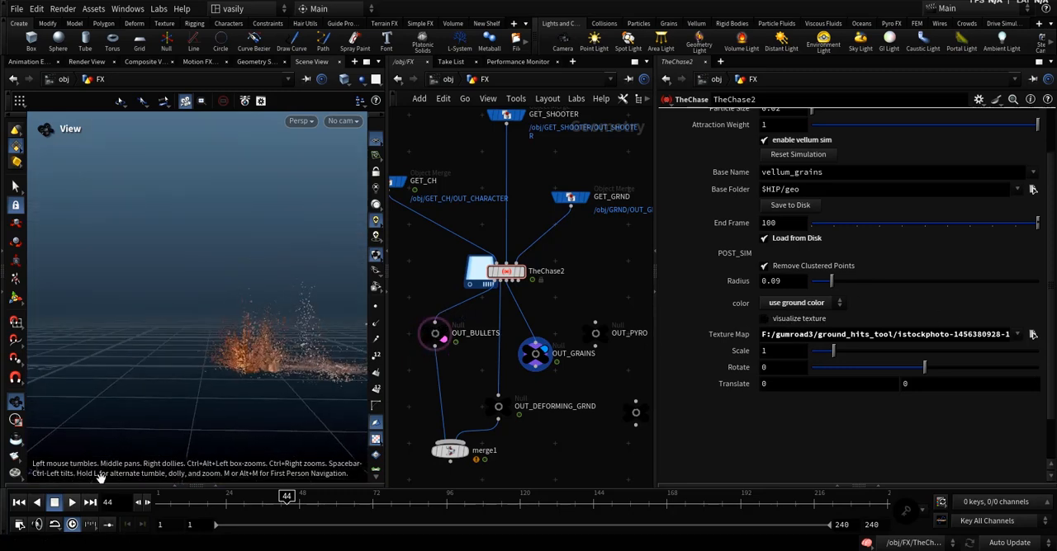
Play the textured grains to frame 68, inspect them near ground level, and scrub back to frame 13.
click(73, 501)
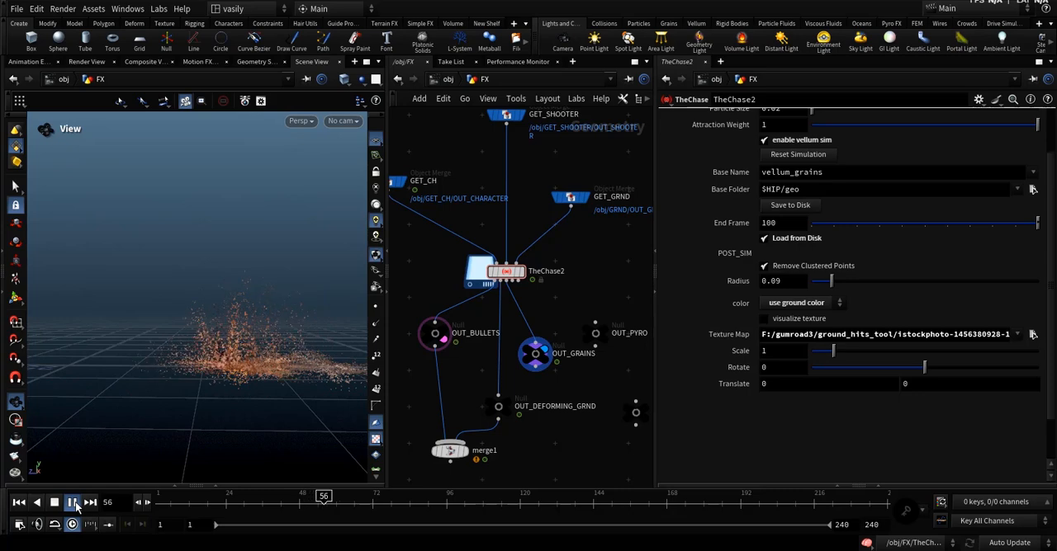
click(74, 505)
scroll(269, 365, up, 3)
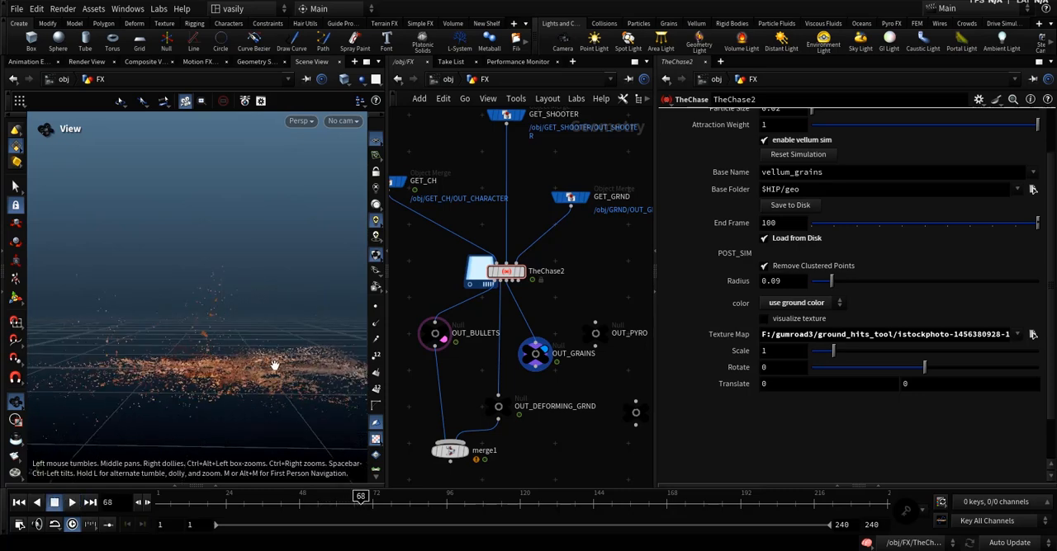
drag(274, 366, 245, 373)
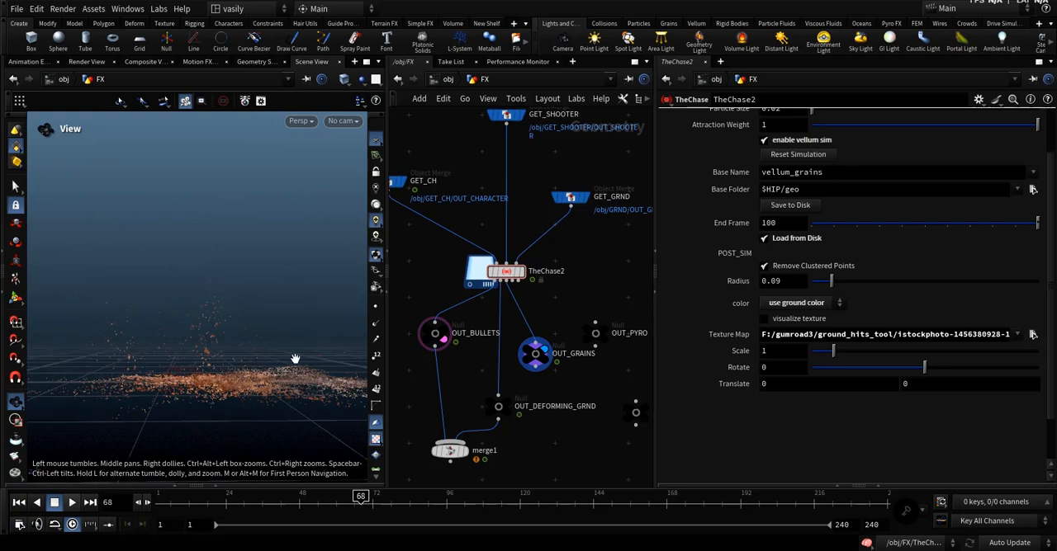
drag(290, 500, 241, 499)
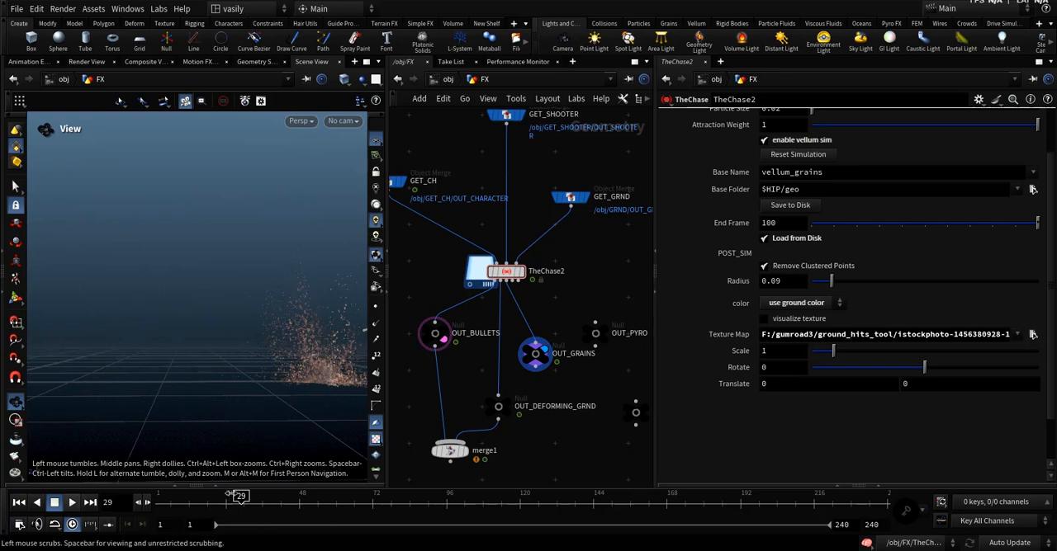
drag(240, 500, 192, 500)
Review the vellum prop settings and open TheChase2's Emmit RBD settings.
scroll(706, 298, up, 3)
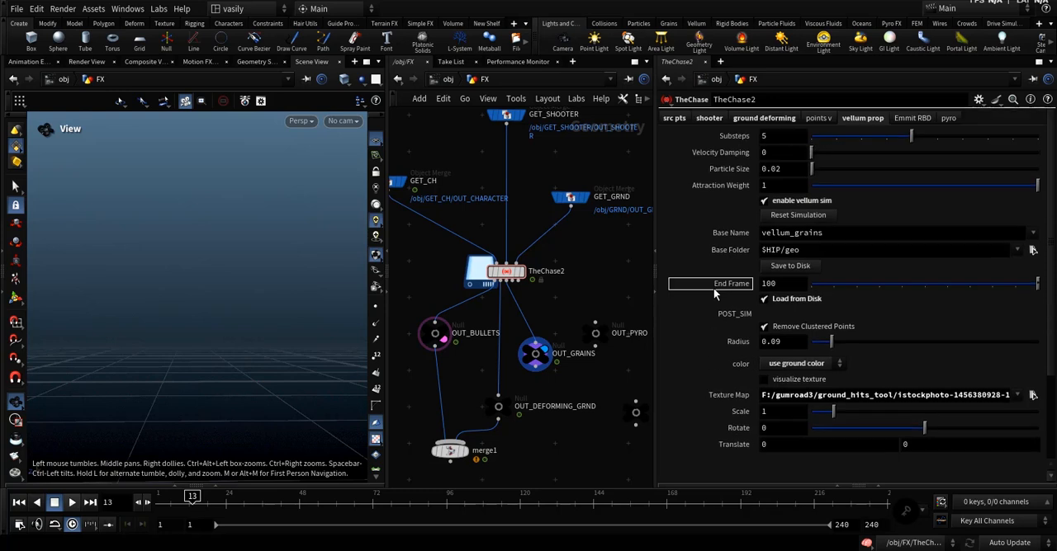
scroll(731, 274, down, 3)
scroll(727, 279, up, 3)
click(902, 119)
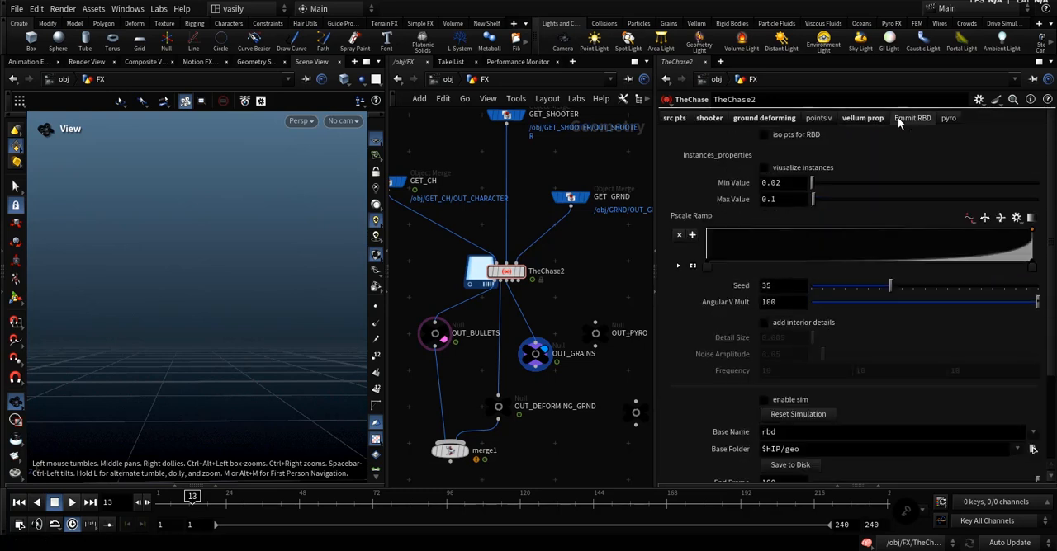
Connect OUT_GRAINS to merge1 and move merge1 below the output nulls.
middle_drag(570, 289, 515, 285)
middle_drag(486, 390, 528, 357)
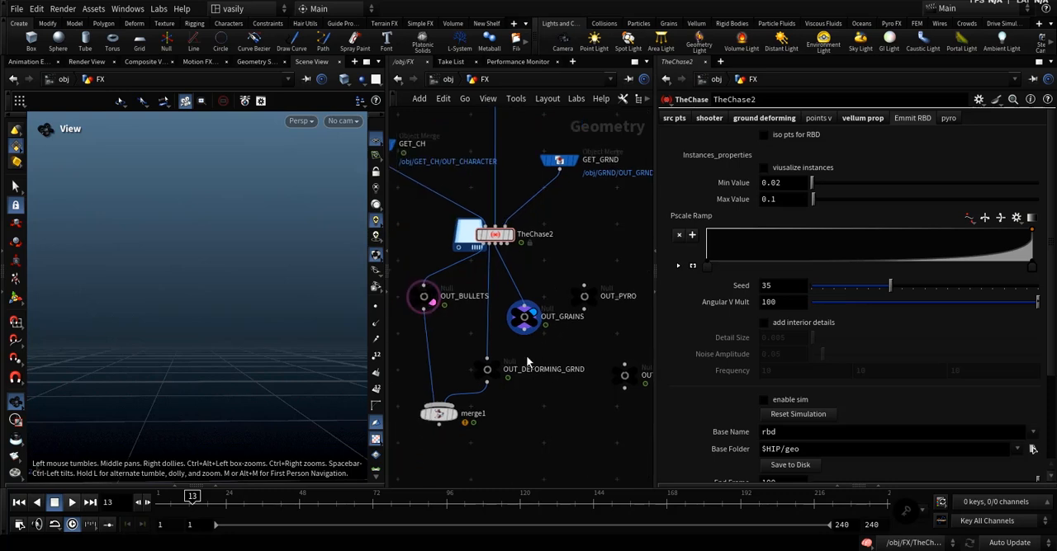
drag(512, 364, 494, 460)
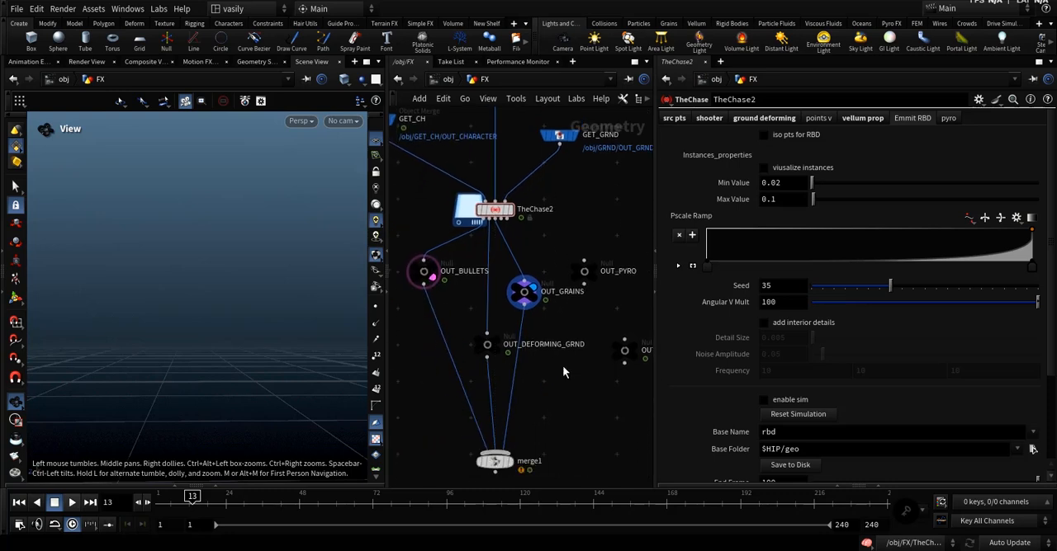
Connect TheChase2 to OUT_RBD, return to frame 1, and display OUT_RBD.
middle_drag(562, 365, 526, 394)
drag(593, 375, 575, 346)
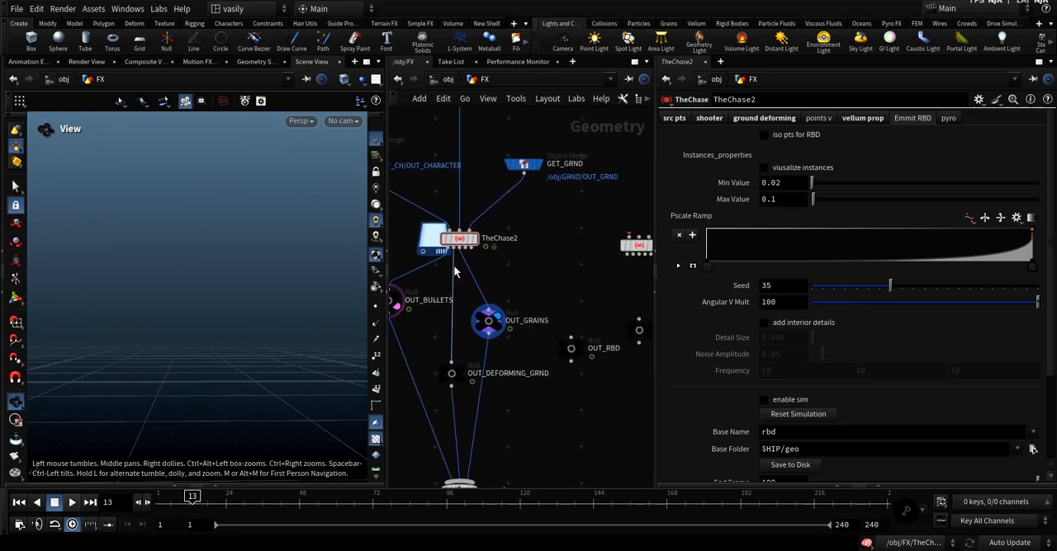
drag(466, 250, 572, 336)
drag(217, 508, 127, 509)
click(578, 344)
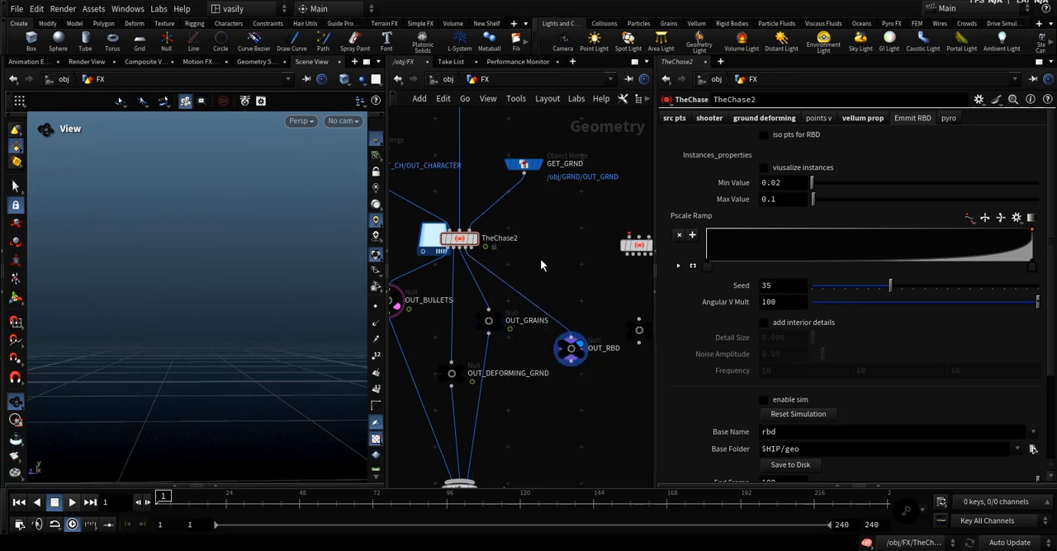
Select TheChase2 and enable iso pts for RBD.
click(461, 240)
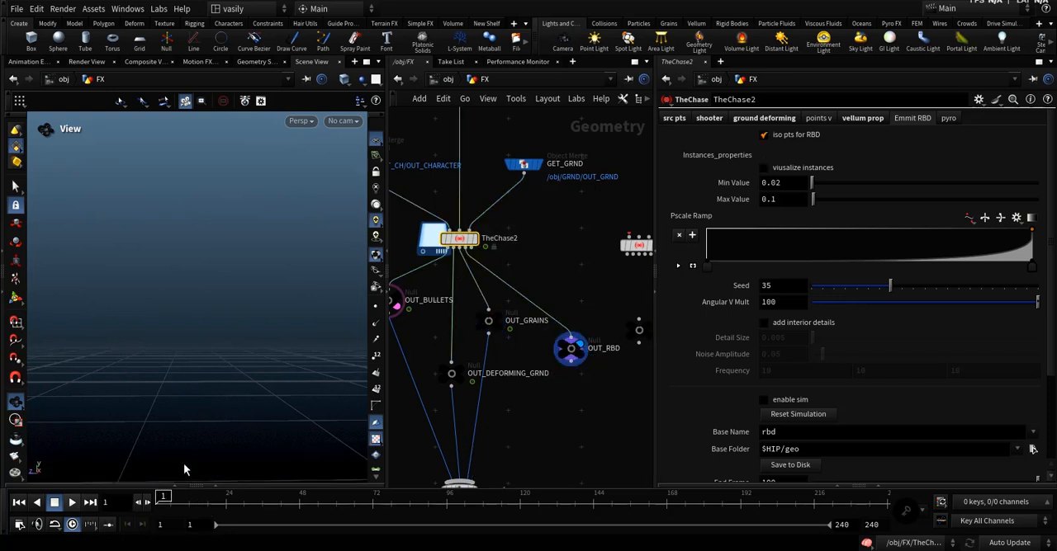
Scrub to frame 17 and inspect the isolated RBD source points in the viewport.
click(183, 496)
drag(196, 498, 204, 500)
middle_drag(259, 389, 267, 377)
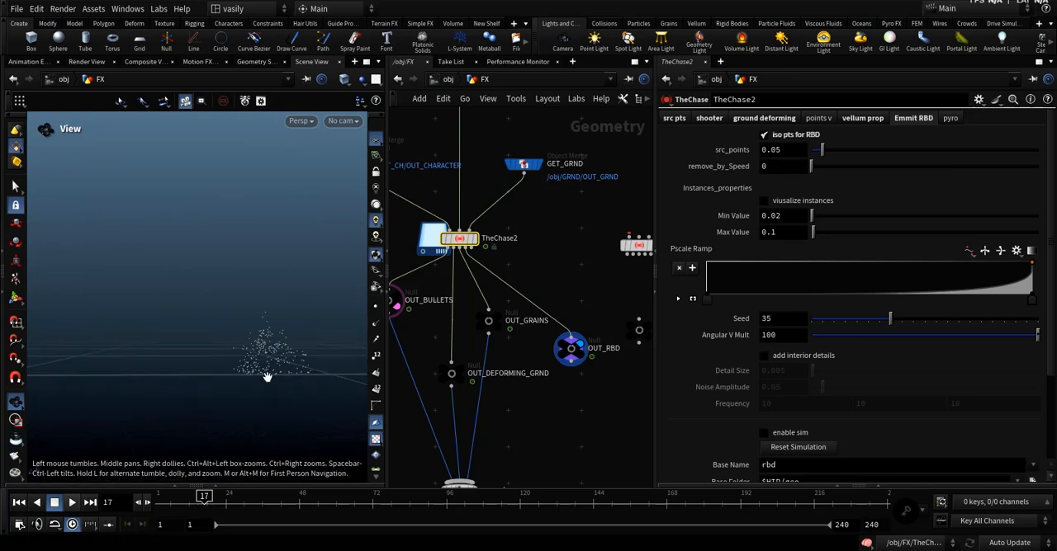
drag(267, 377, 294, 372)
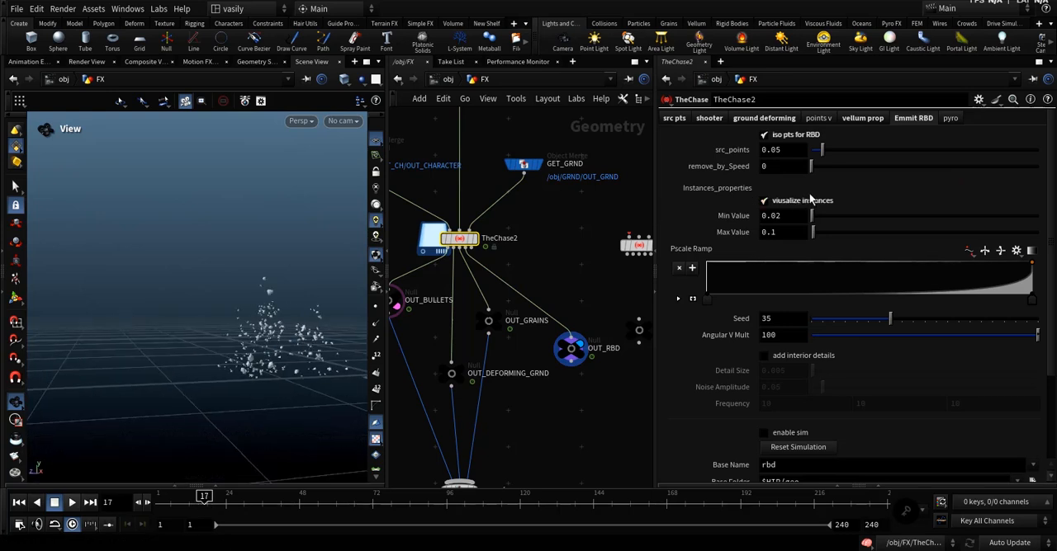
Try a higher src_points amount for the RBD source and undo the change.
mouse_move(821, 150)
mouse_down()
mouse_move(831, 139)
mouse_move(842, 150)
mouse_move(982, 150)
mouse_move(822, 151)
mouse_move(823, 163)
mouse_up()
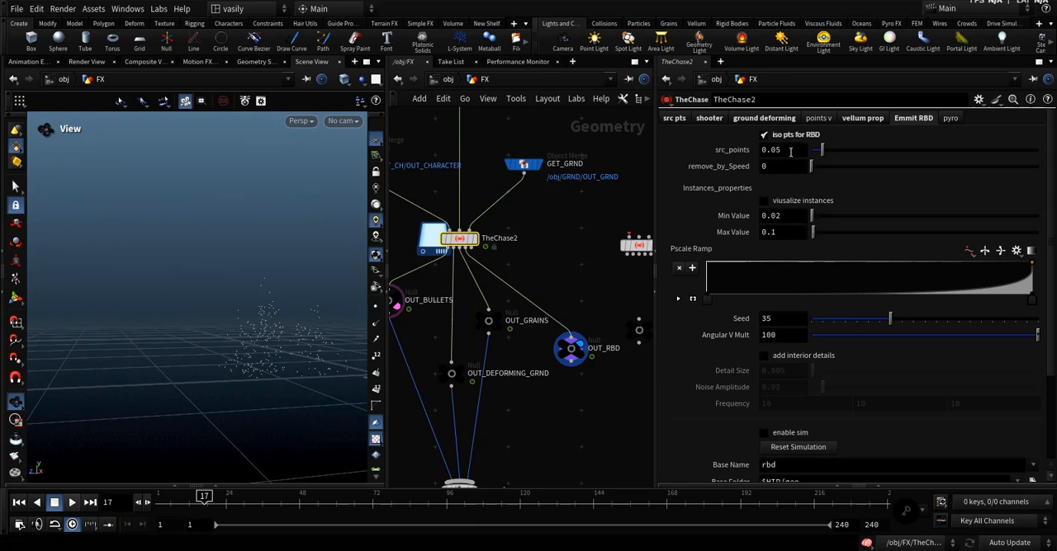
drag(821, 150, 869, 166)
key(ctrl+z)
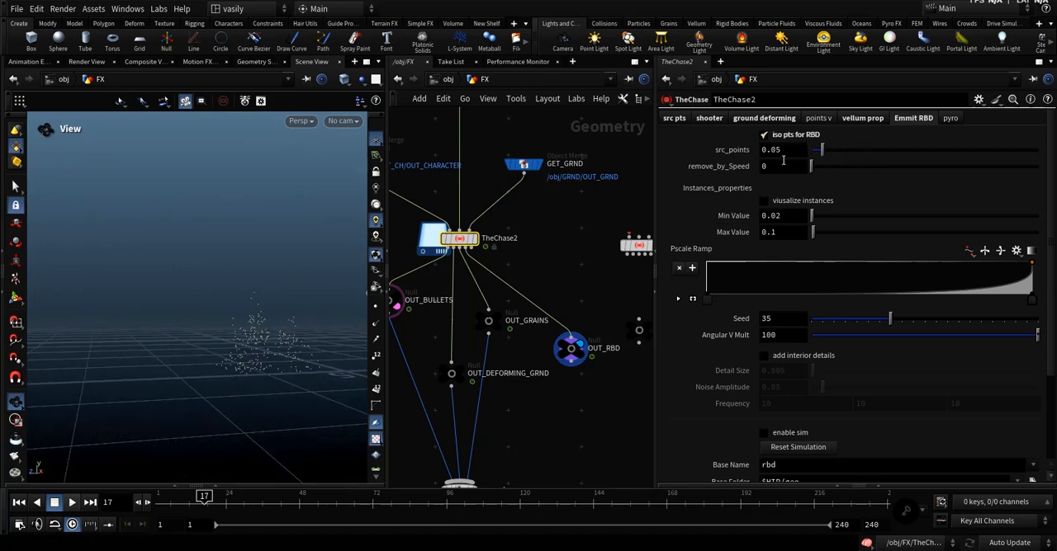
Enable instance visualization and disable iso pts for RBD.
drag(285, 334, 273, 339)
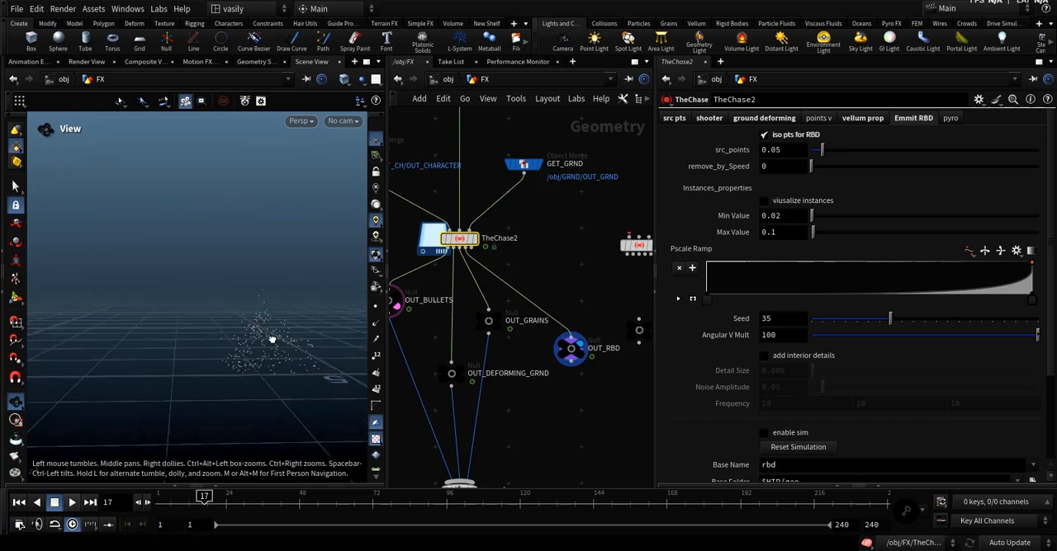
click(786, 201)
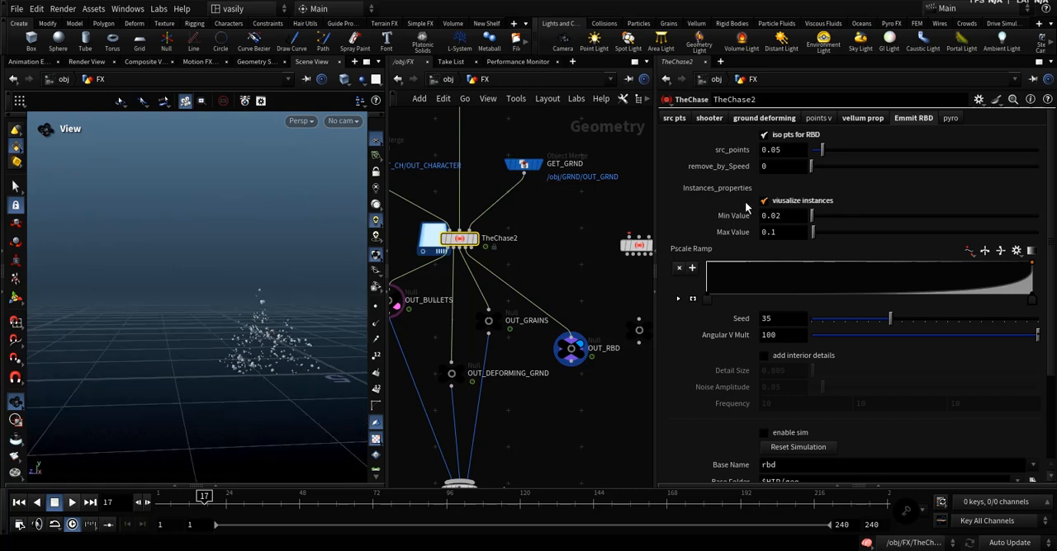
click(794, 136)
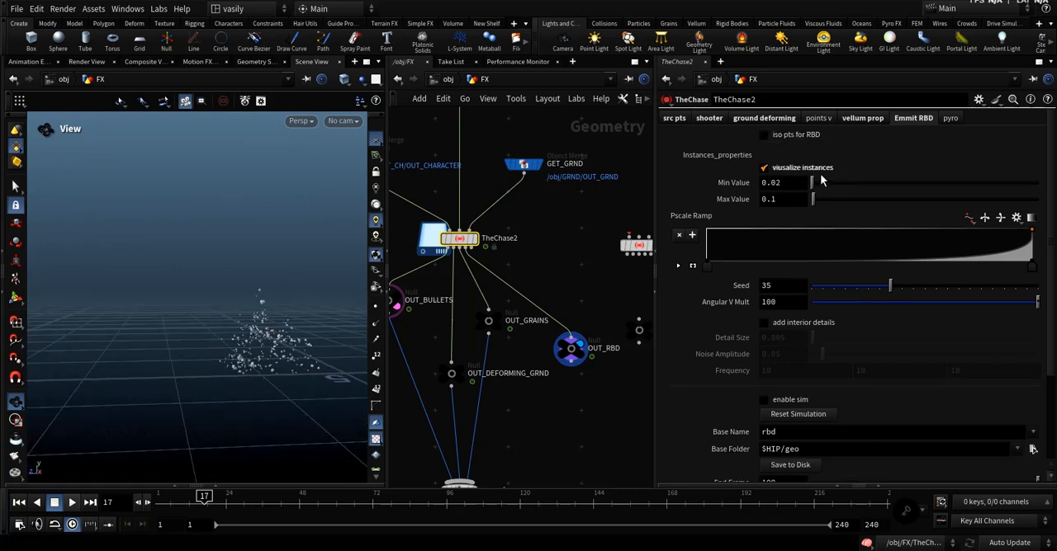
Try a larger instance Max Value and a higher Seed, undo both, and leave Angular V Mult at 100.
drag(815, 200, 841, 203)
key(ctrl+z)
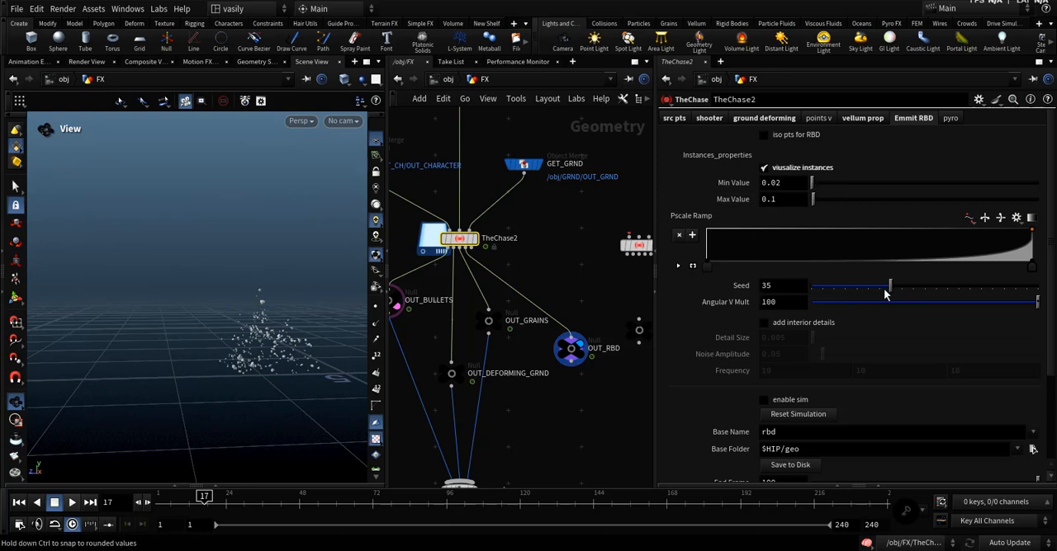
drag(890, 286, 982, 286)
key(ctrl+z)
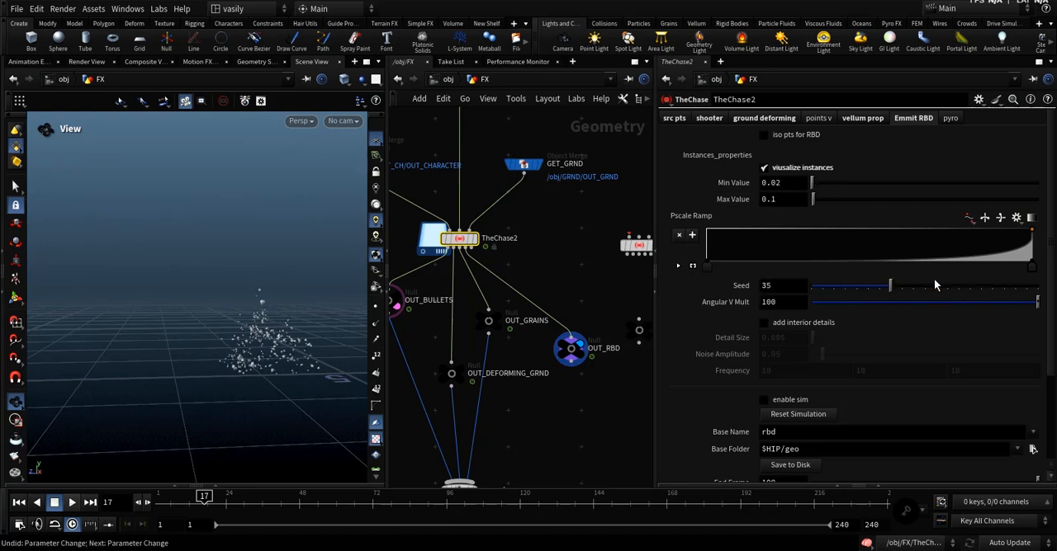
click(780, 302)
text(180)
key(Return)
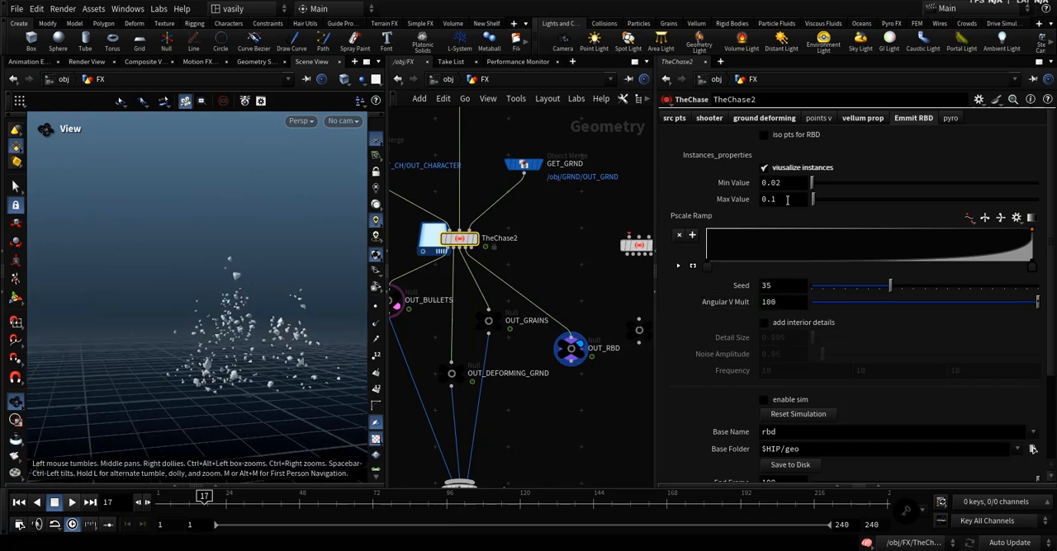
Turn off instance visualization, enable the RBD sim, and play it from frame 1.
click(785, 167)
scroll(800, 289, down, 1)
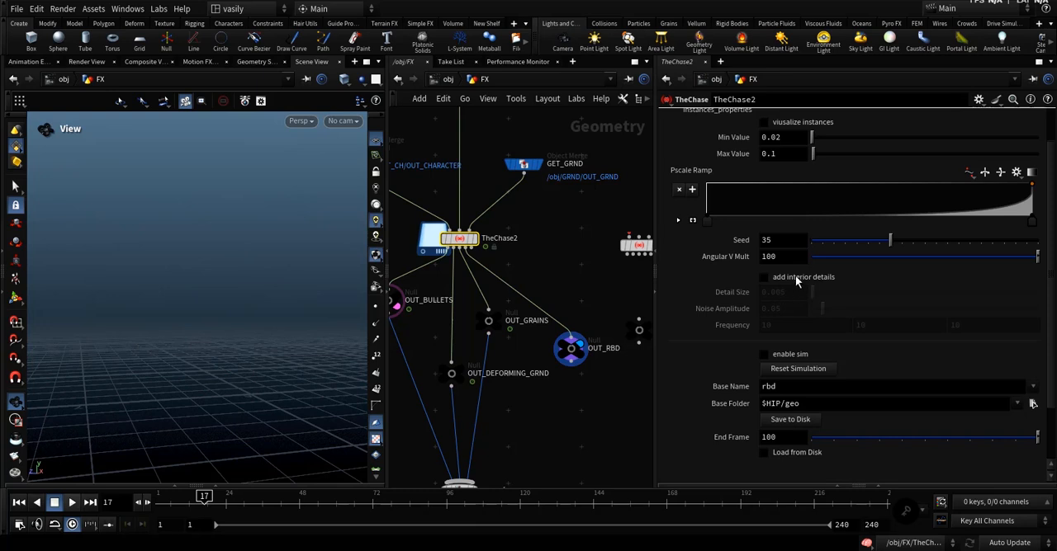
scroll(797, 285, down, 2)
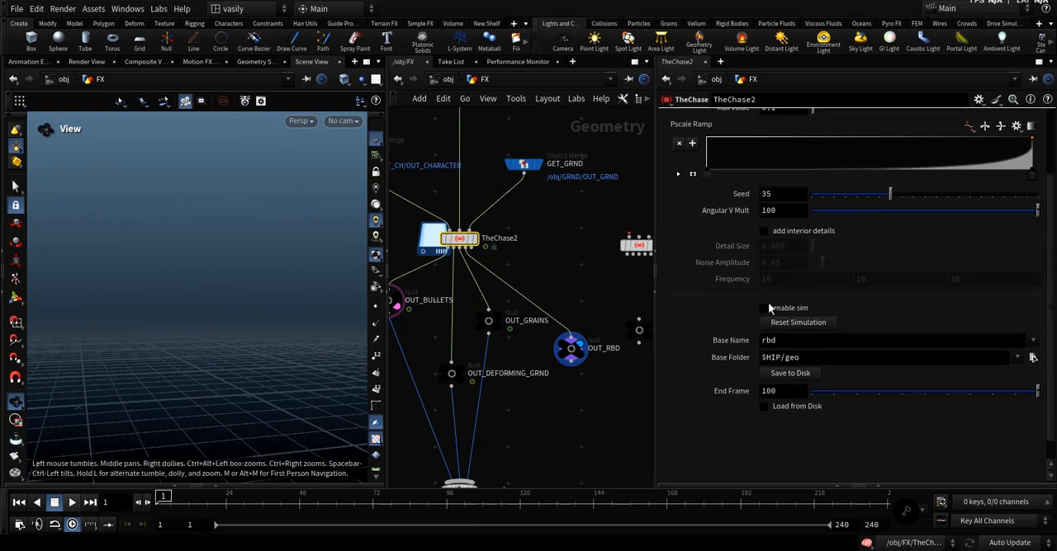
click(765, 308)
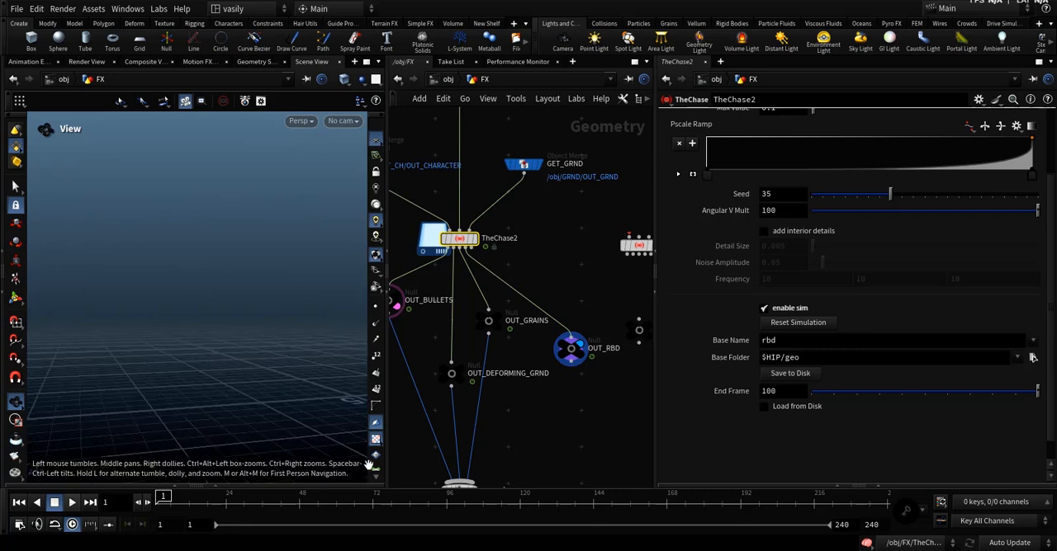
click(71, 502)
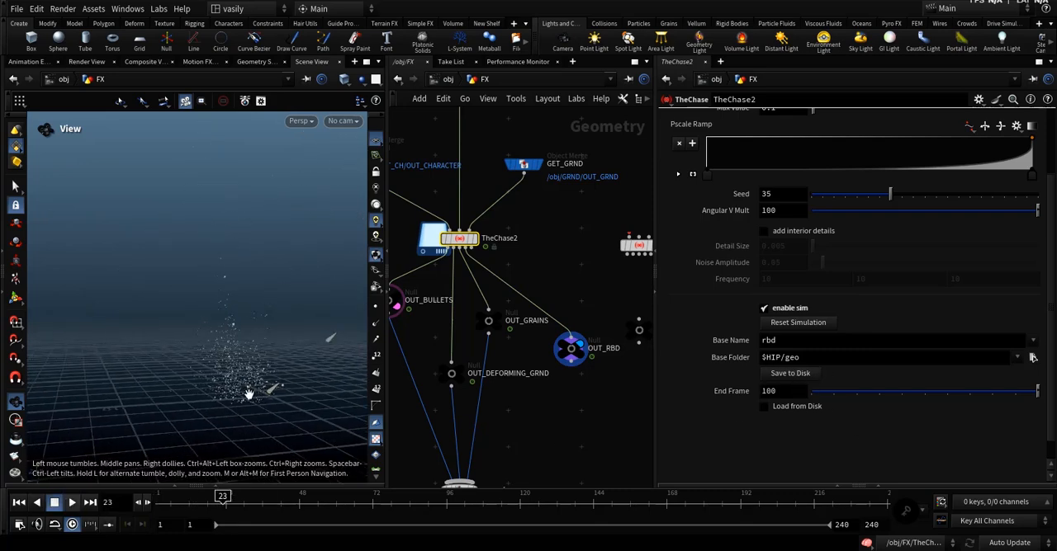
Enable Load from Disk for the RBD sim, play back the cached debris, and return to frame 1.
click(797, 406)
drag(246, 403, 250, 382)
scroll(249, 366, down, 5)
click(71, 501)
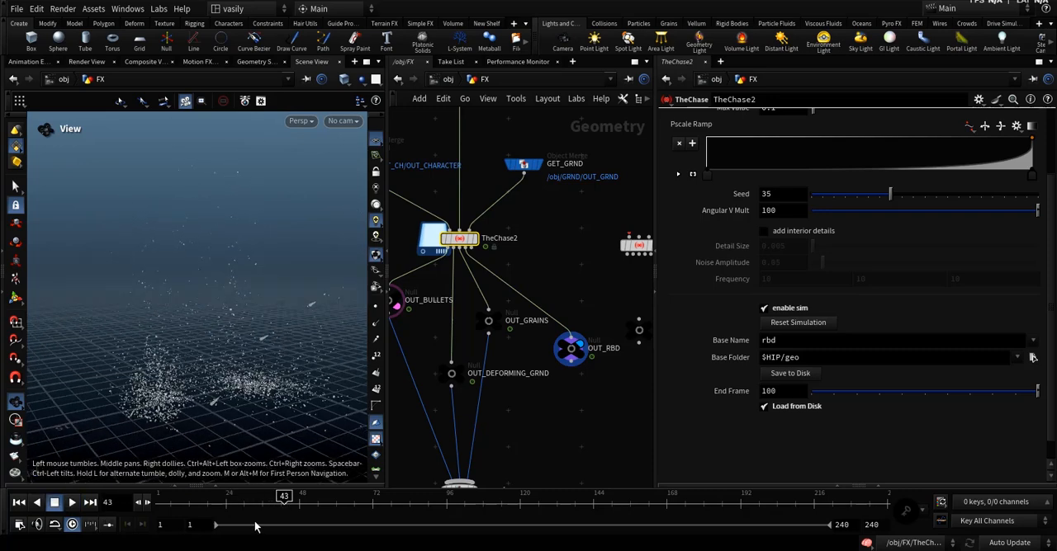
drag(229, 495, 162, 496)
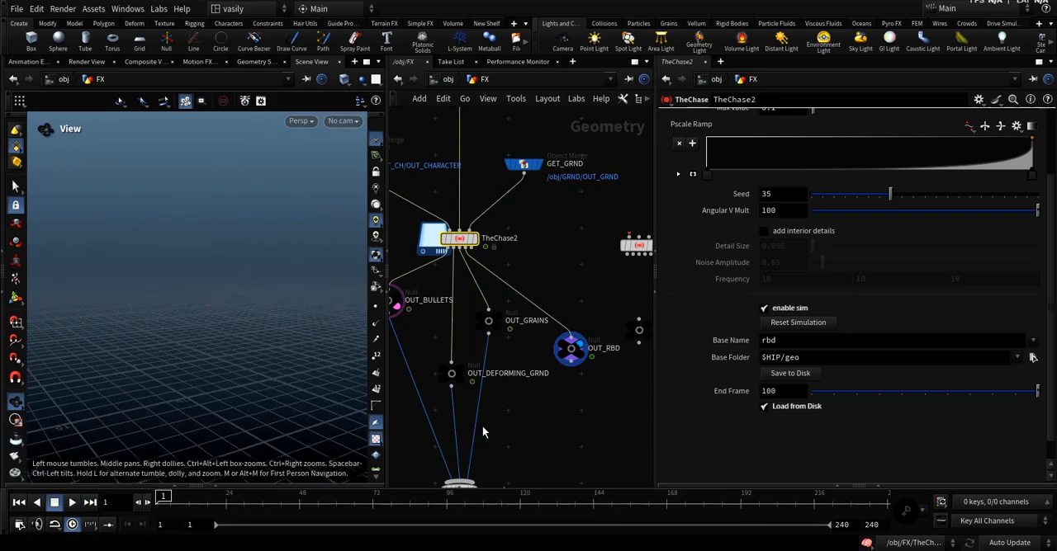
Connect OUT_RBD to merge1 and TheChase2 to OUT_PYRO, and display OUT_PYRO.
drag(570, 363, 458, 480)
middle_drag(525, 417, 466, 434)
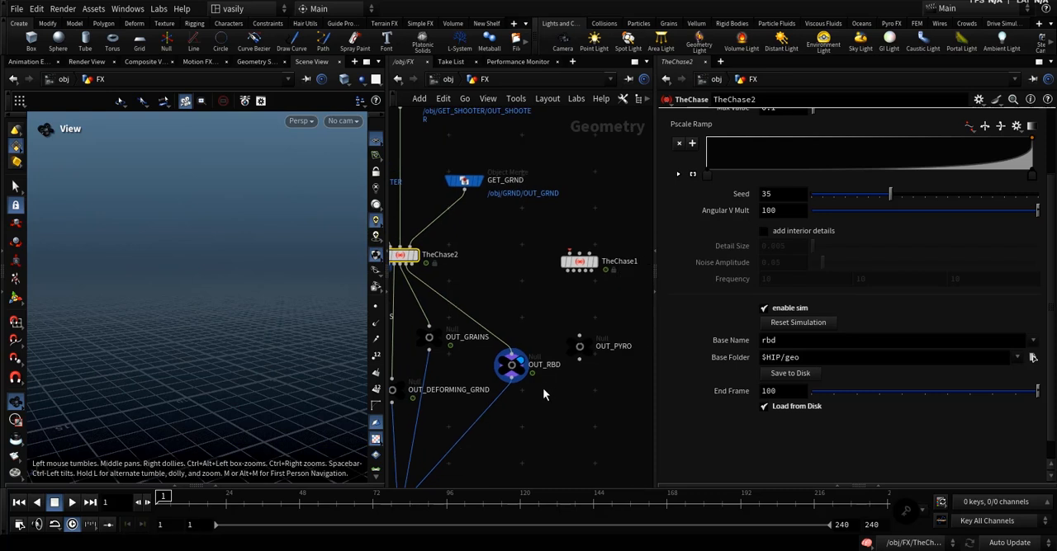
click(580, 336)
click(413, 264)
click(596, 350)
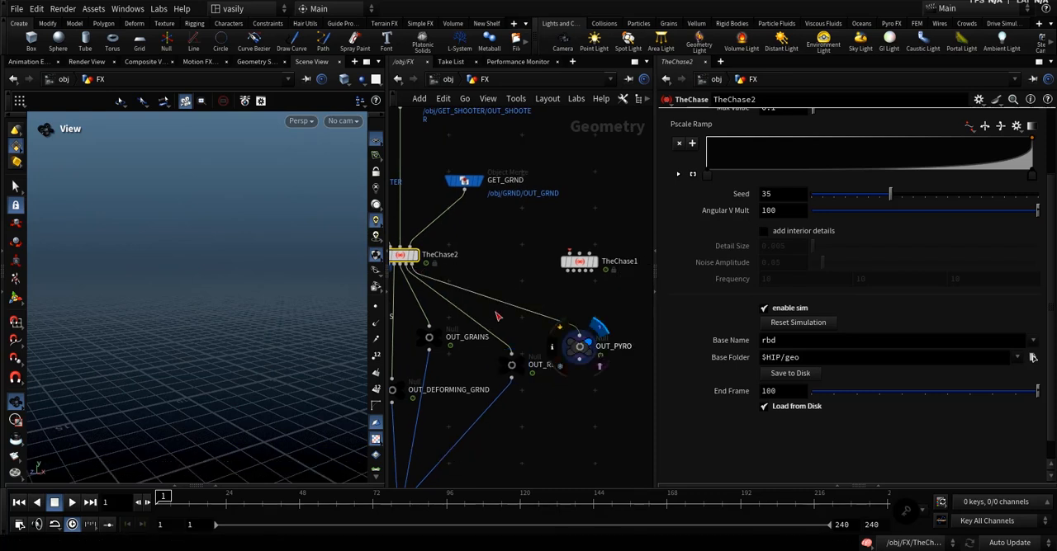
Enable iso layers in TheChase2's pyro pop sim sourcing, set it to 3, and show the trails settings.
middle_drag(495, 322, 571, 364)
scroll(734, 161, up, 3)
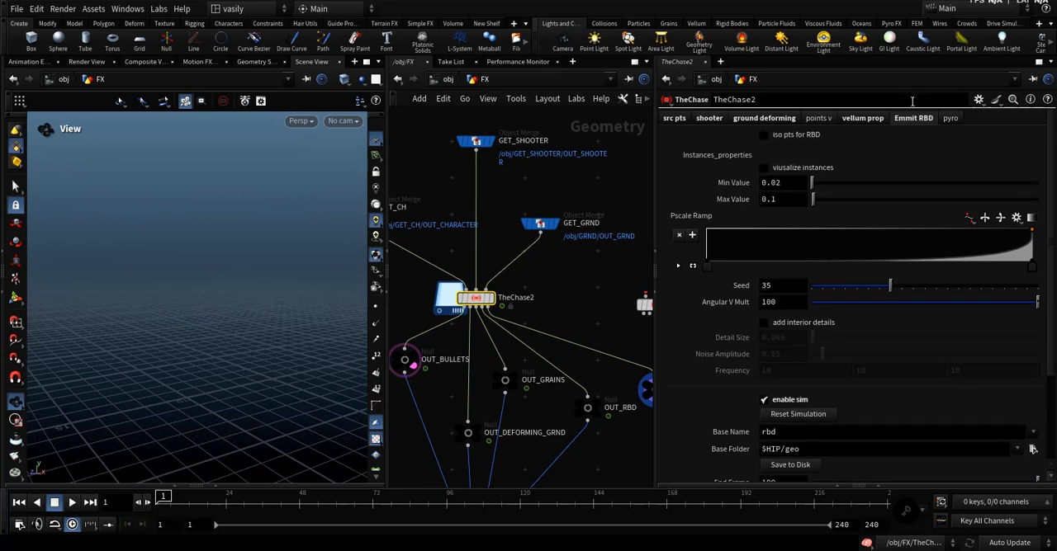
click(949, 119)
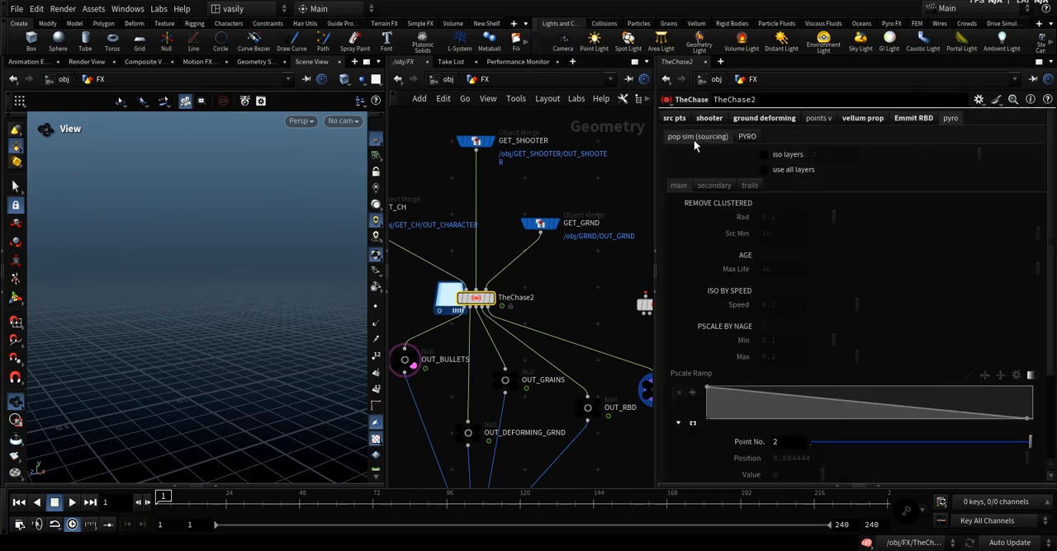
click(795, 155)
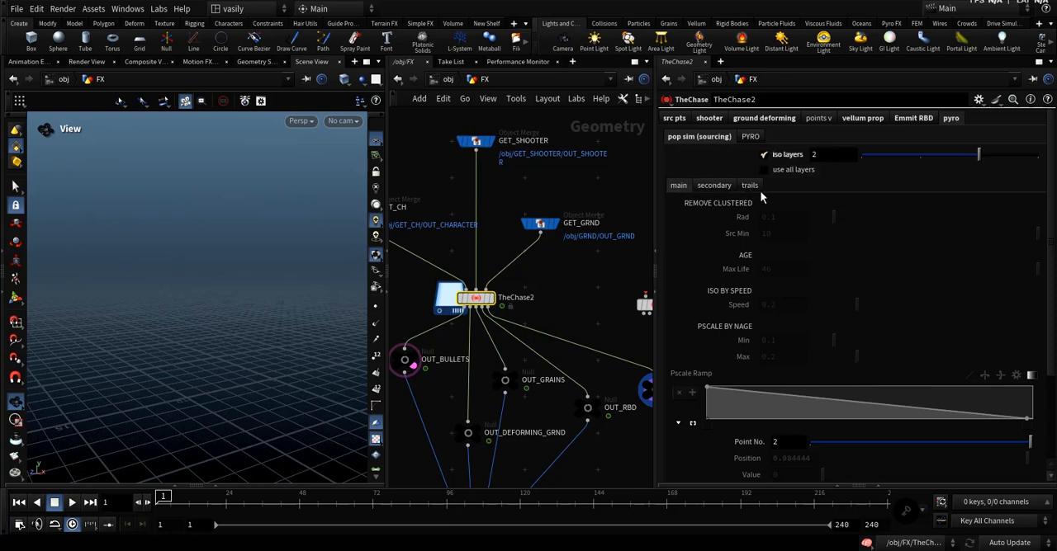
drag(897, 158, 846, 158)
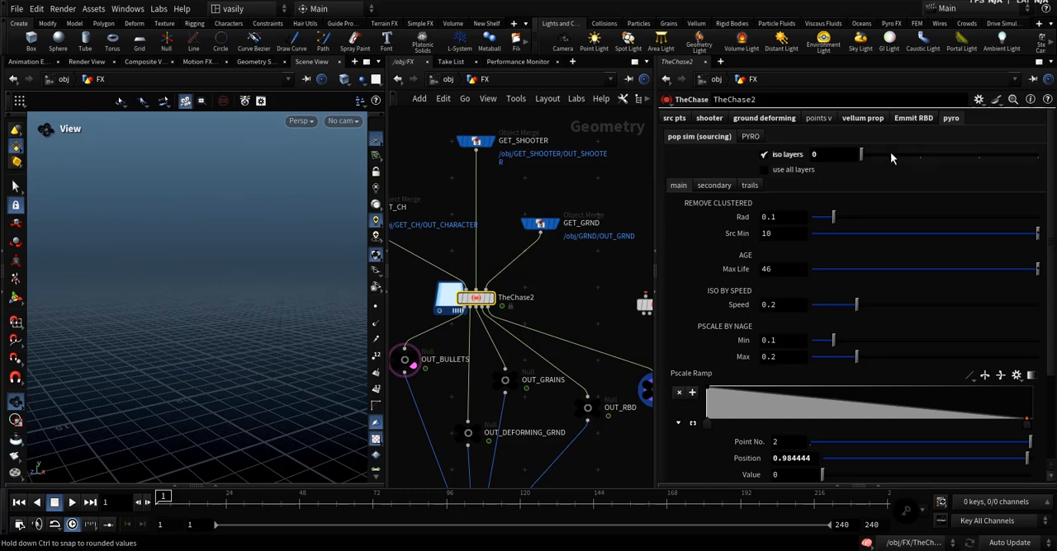
drag(890, 155, 1045, 159)
click(748, 186)
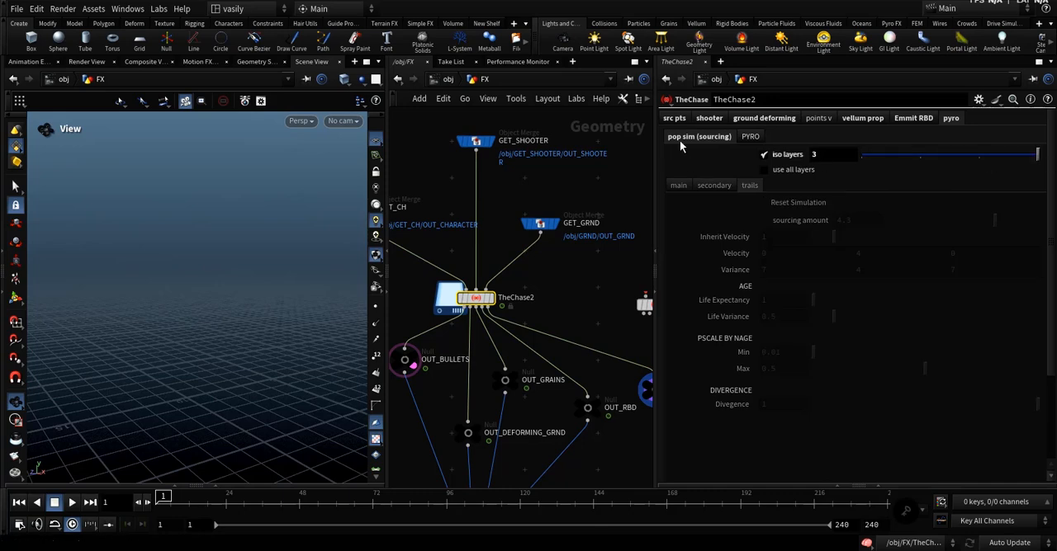
Play the isolated layer 3 points to frame 27 and return to frame 1.
click(71, 502)
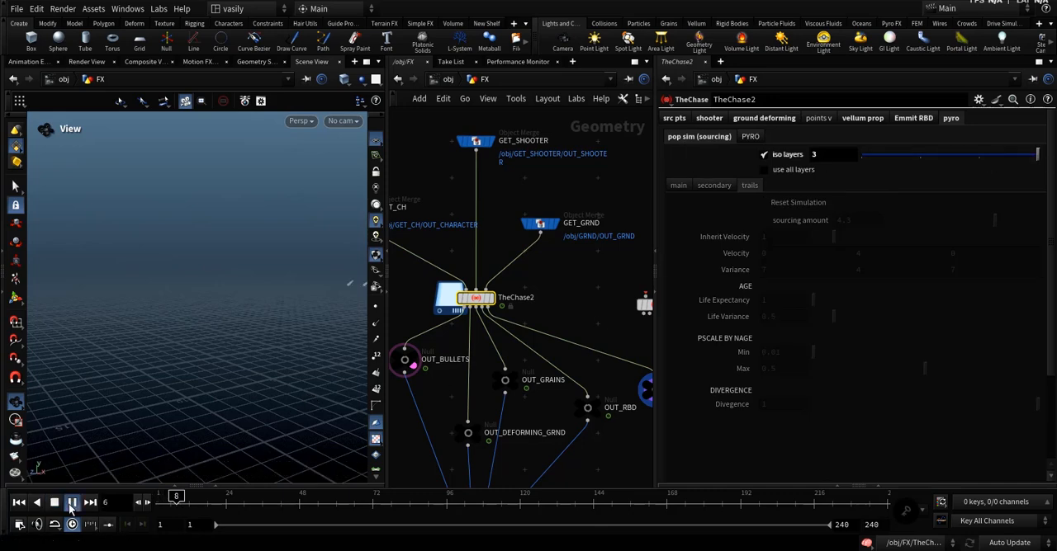
click(71, 504)
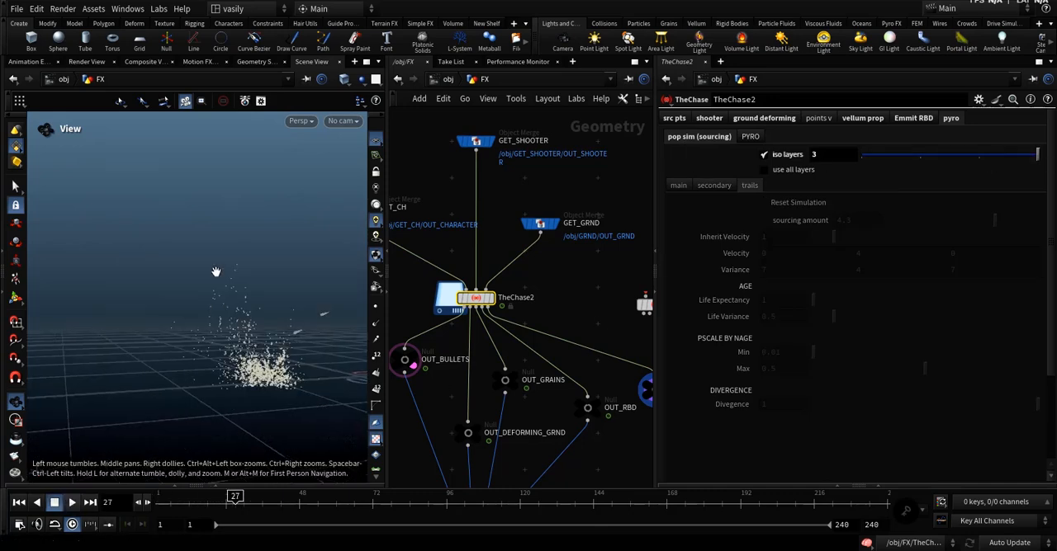
click(18, 503)
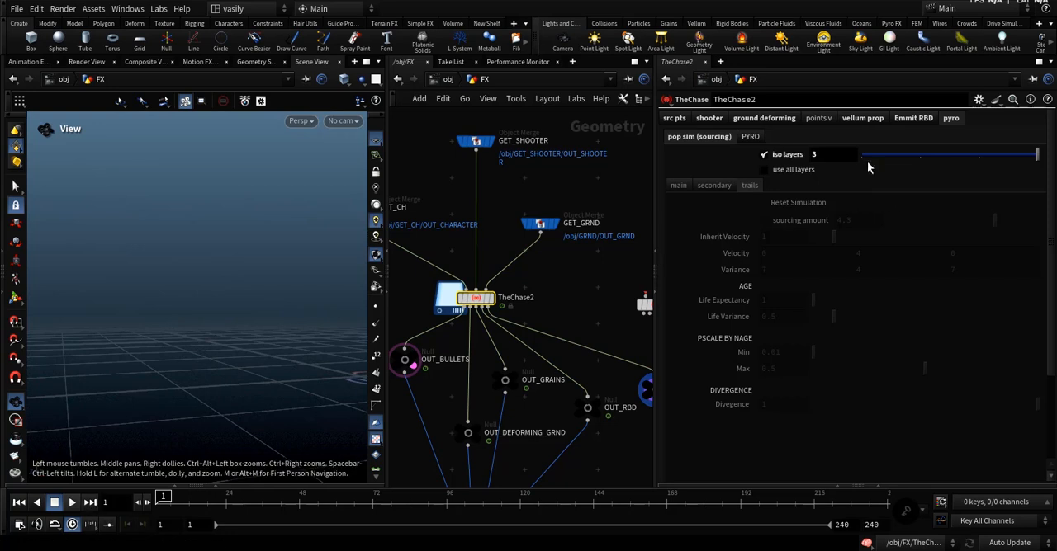
Set iso layers to 0, show the main layer settings, and play its points to frame 24.
drag(897, 156, 855, 162)
click(678, 185)
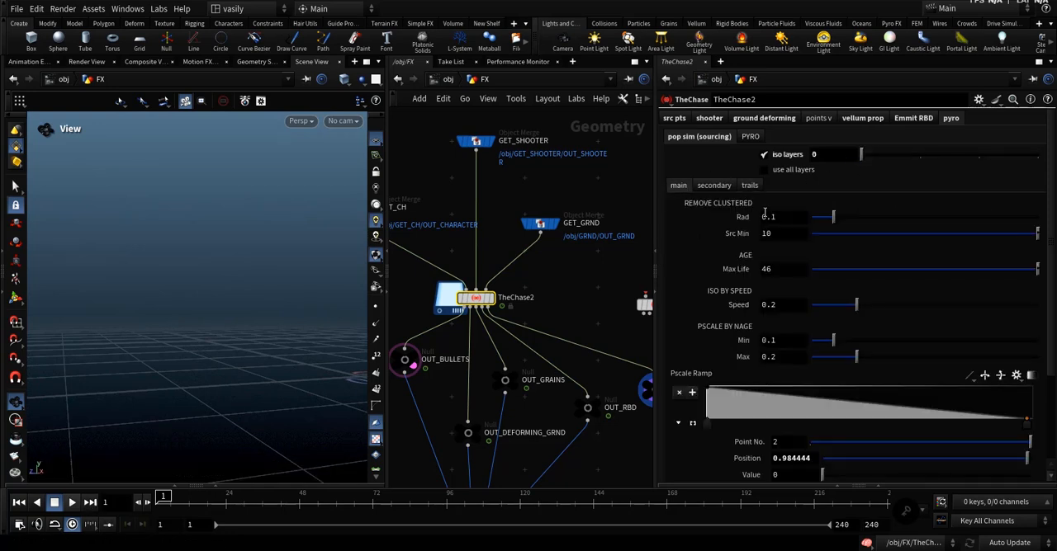
click(72, 503)
click(73, 504)
drag(198, 369, 262, 373)
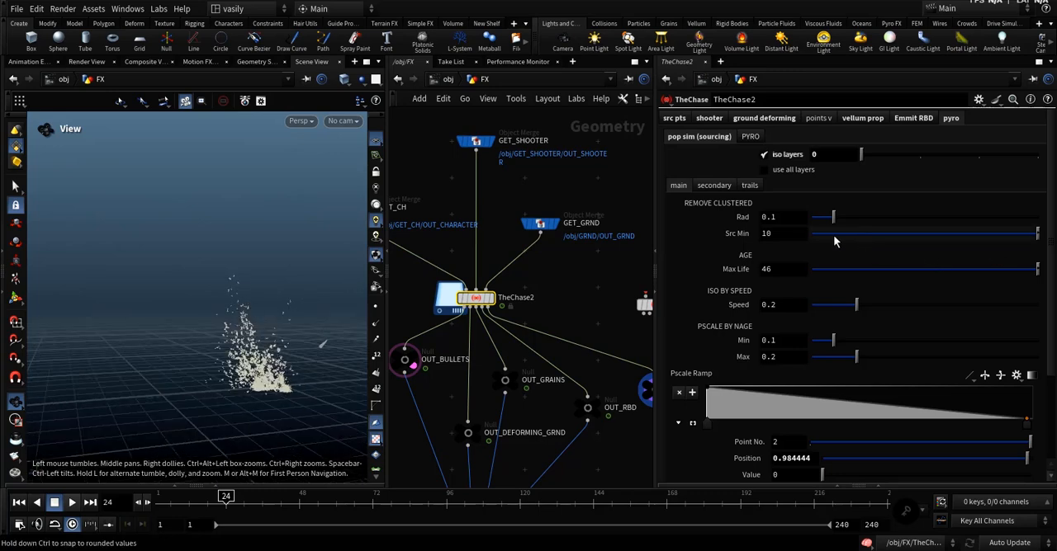
Try a different Src Min for removing clustered points and undo the change.
middle_drag(777, 234, 891, 236)
key(ctrl+z)
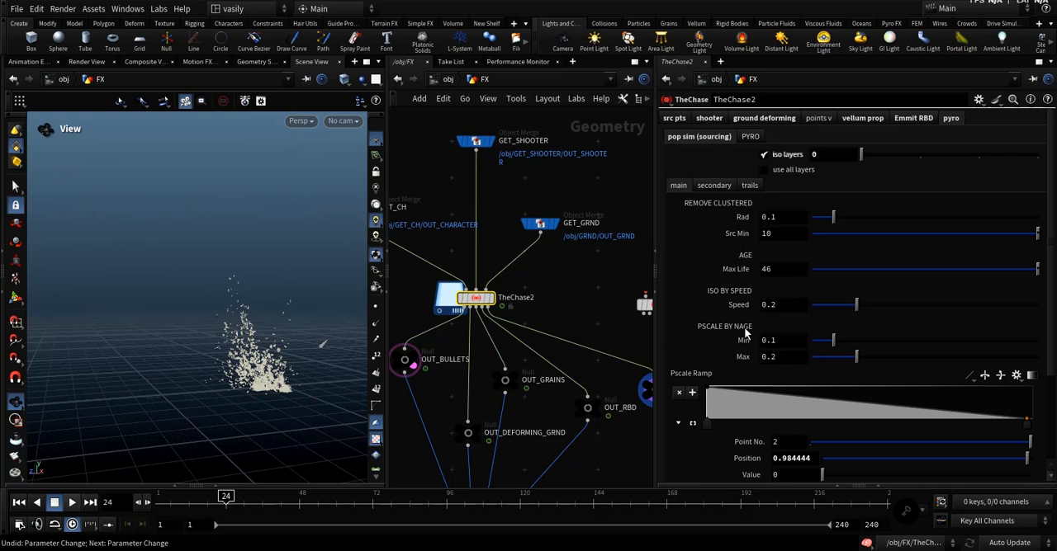
Display the viewport particles as Lit Spheres and inspect the main layer's point sizes.
click(375, 256)
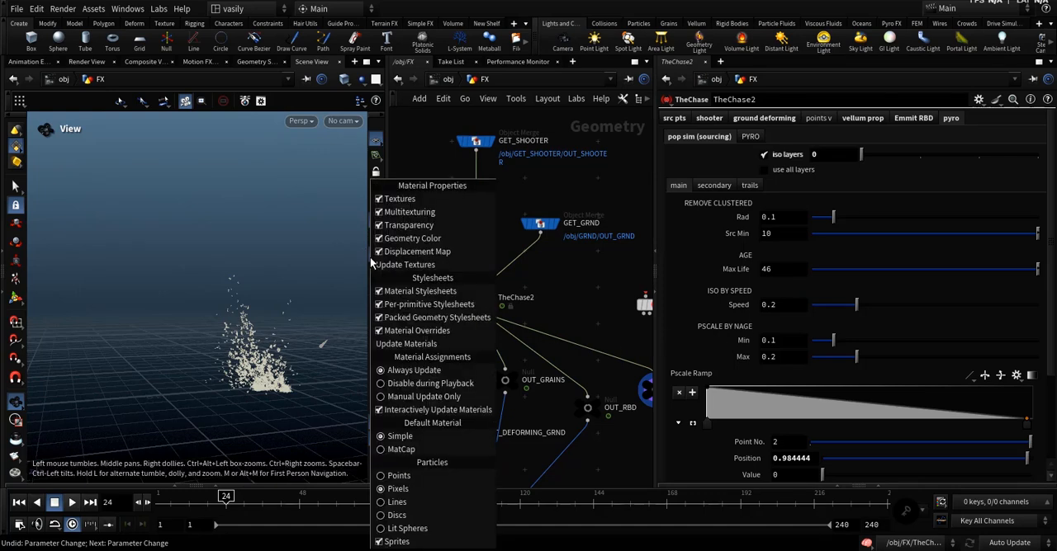
click(406, 525)
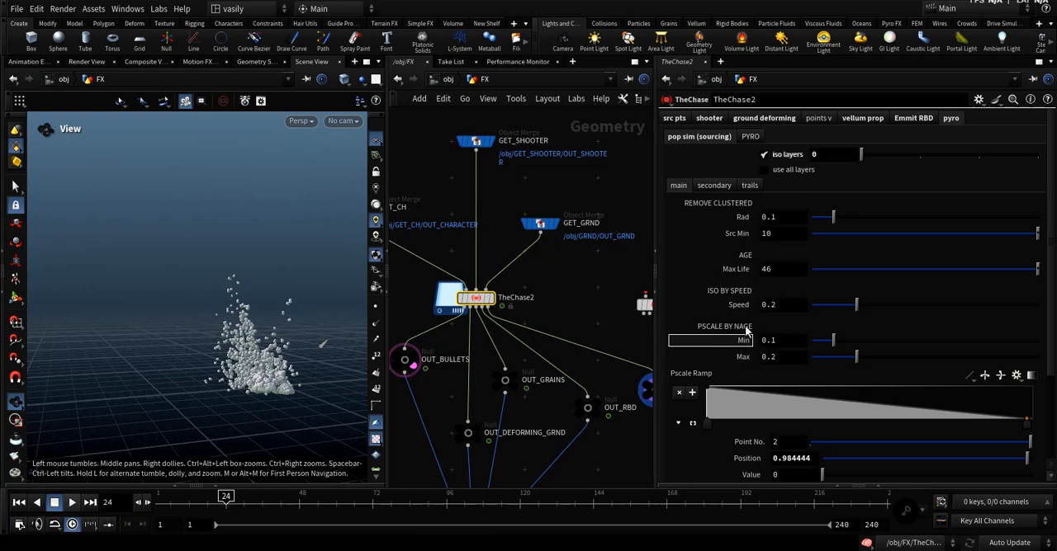
drag(275, 381, 276, 386)
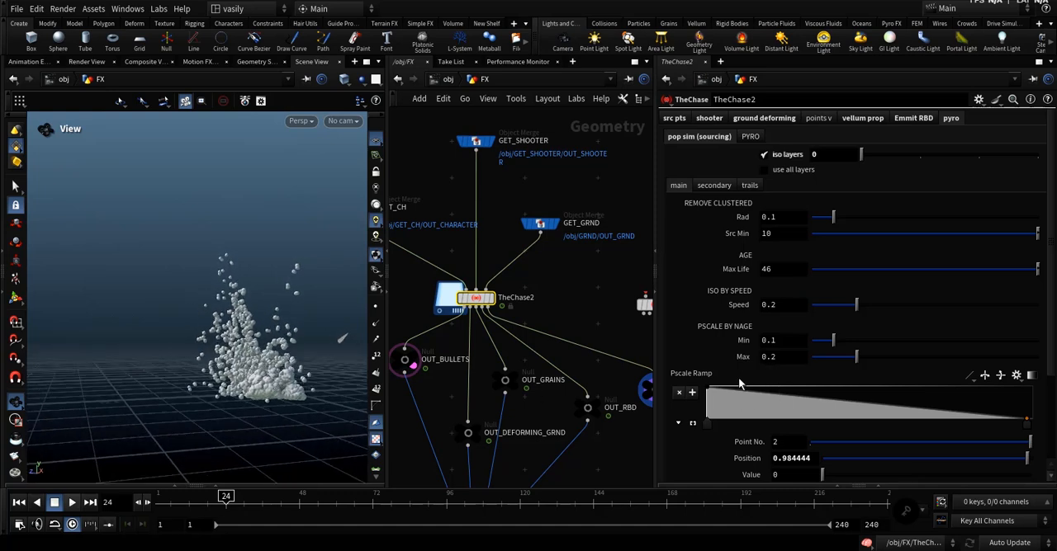
Try a pscale by nage Min of 0.017, scrub to frame 18, and restore Min to 0.1.
drag(833, 341, 815, 348)
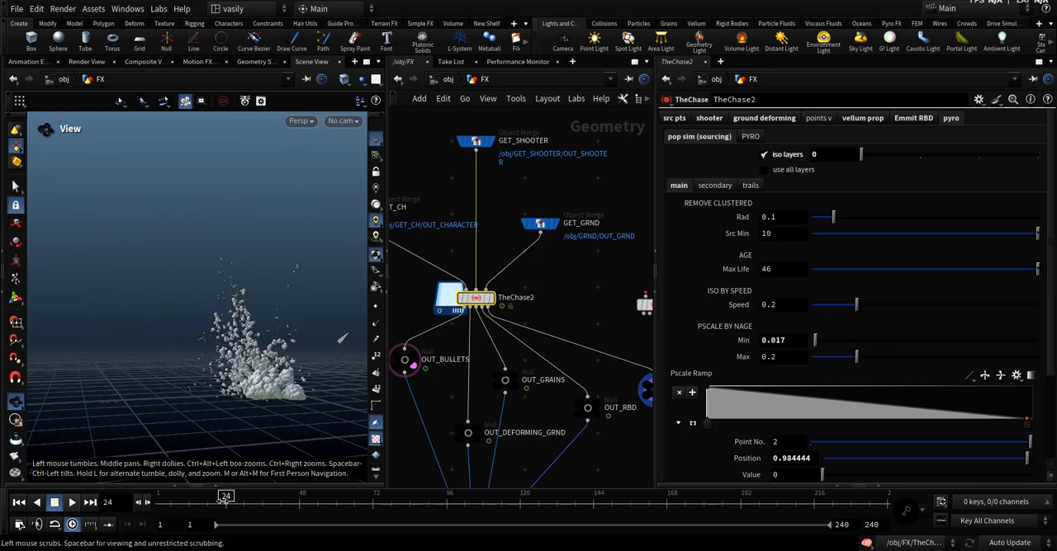
mouse_move(223, 501)
mouse_down()
mouse_move(240, 502)
mouse_move(208, 502)
mouse_up()
ctrl+middle_click(795, 345)
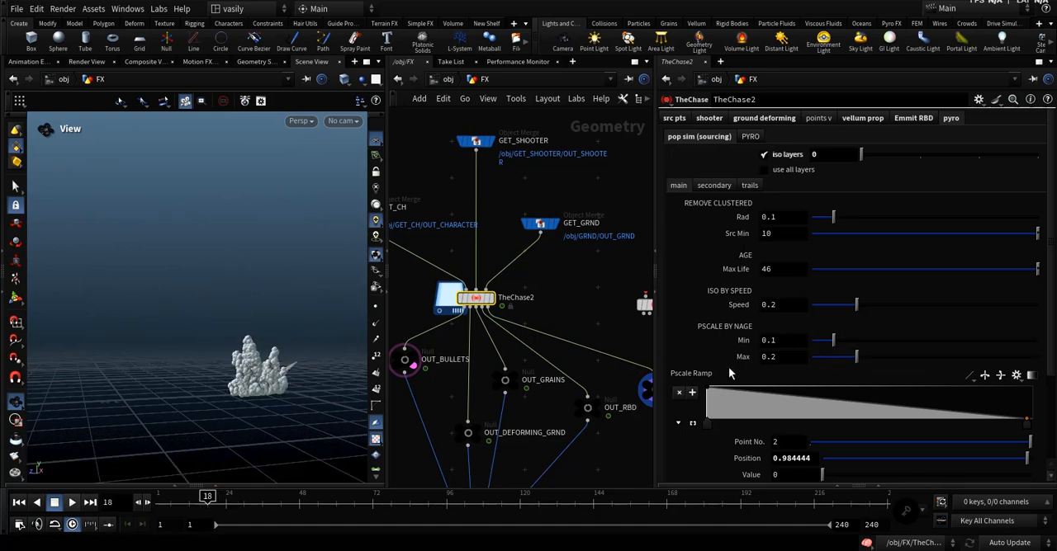
scroll(728, 373, down, 5)
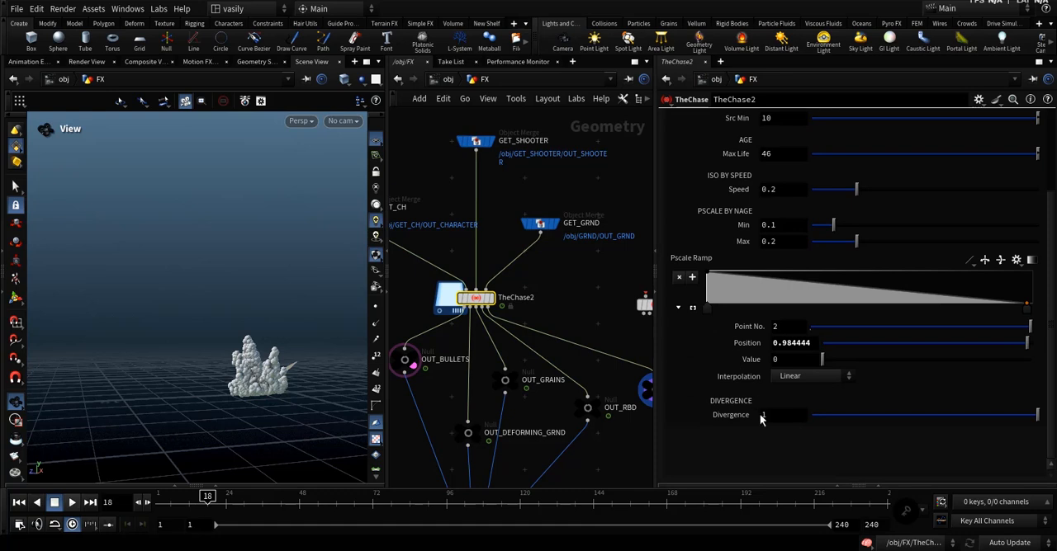
Switch the viewport's particle display to Pixels for the main layer's sourcing points.
click(784, 416)
scroll(727, 285, up, 3)
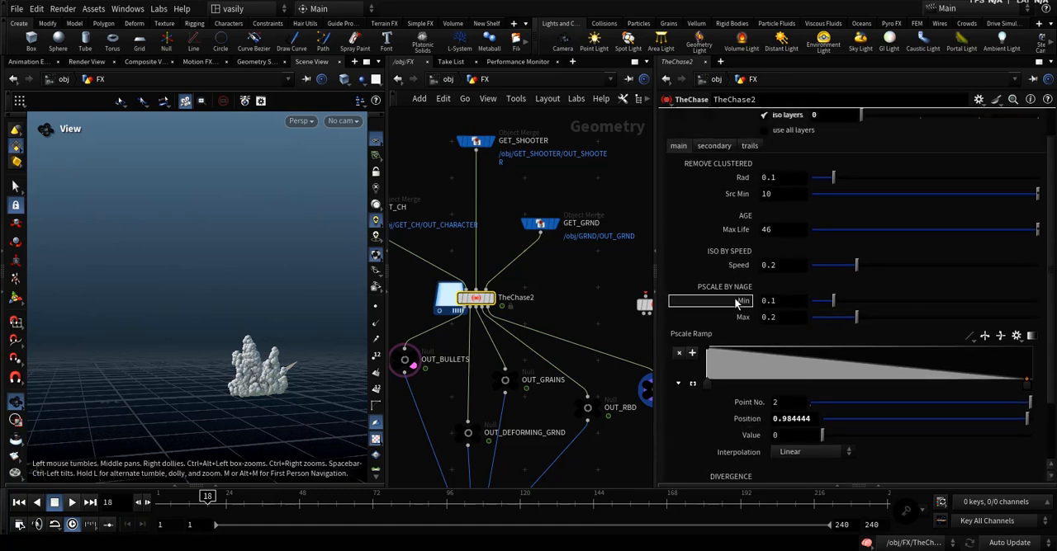
click(373, 257)
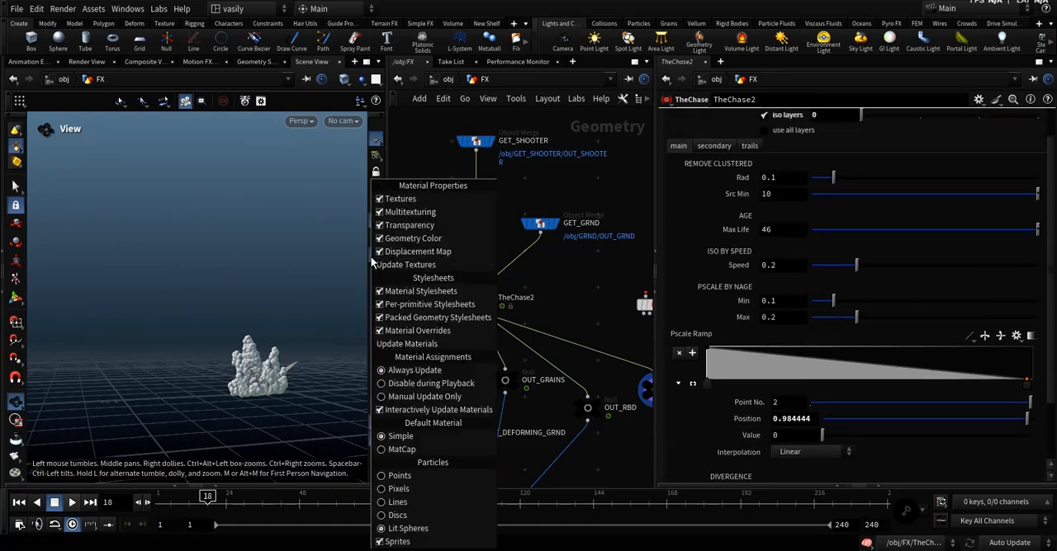
click(418, 489)
middle_drag(527, 308, 551, 318)
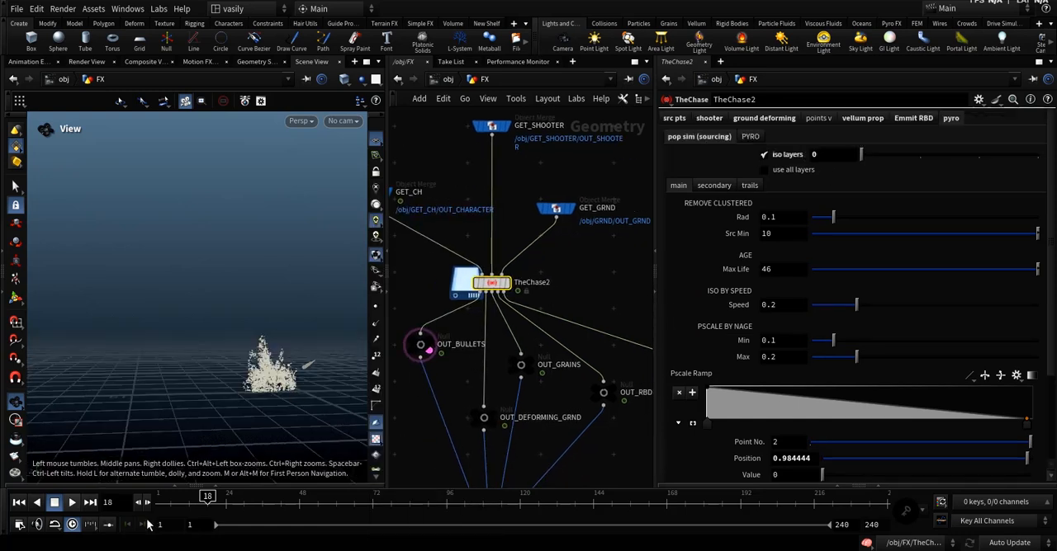
Return the timeline to frame 1 and turn off iso layers in the pop sim sourcing settings.
click(181, 511)
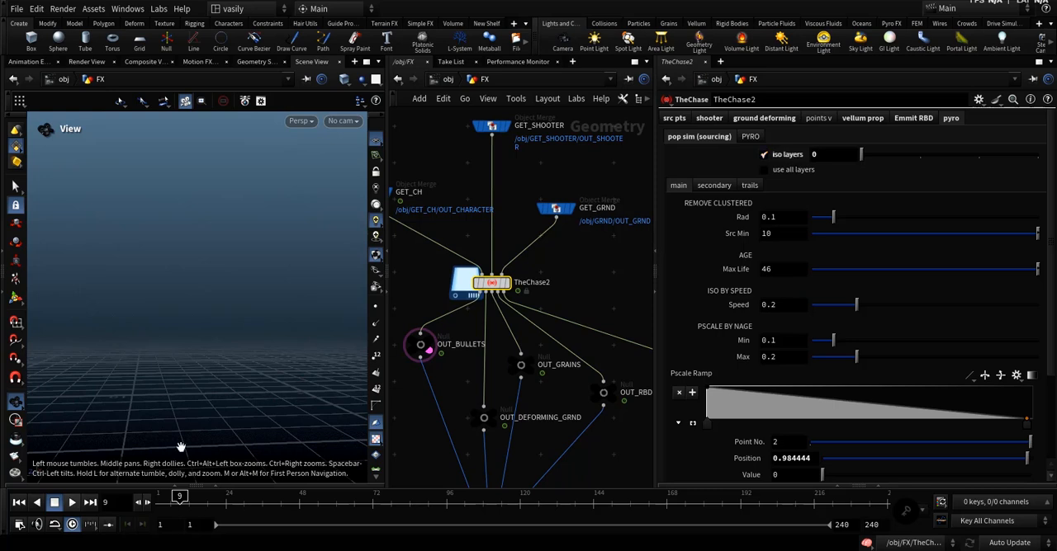
click(159, 510)
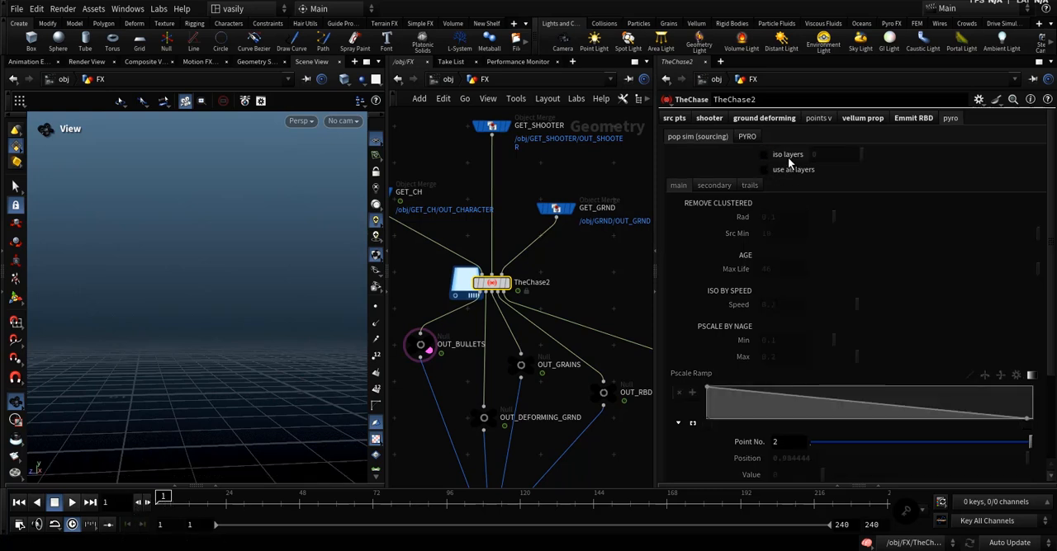
Show TheChase's PYRO simulation settings and look at the Color section.
click(744, 138)
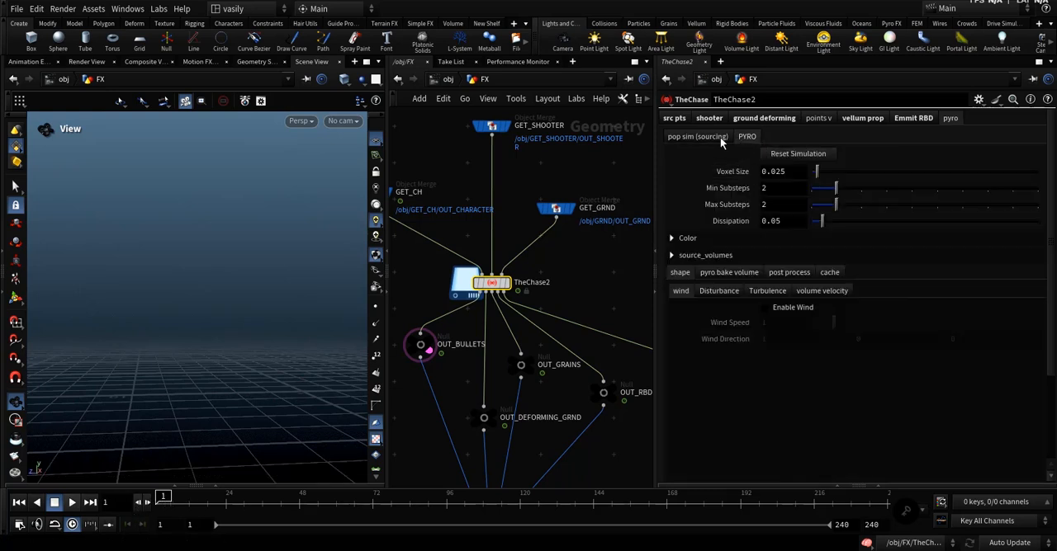
click(688, 239)
click(686, 241)
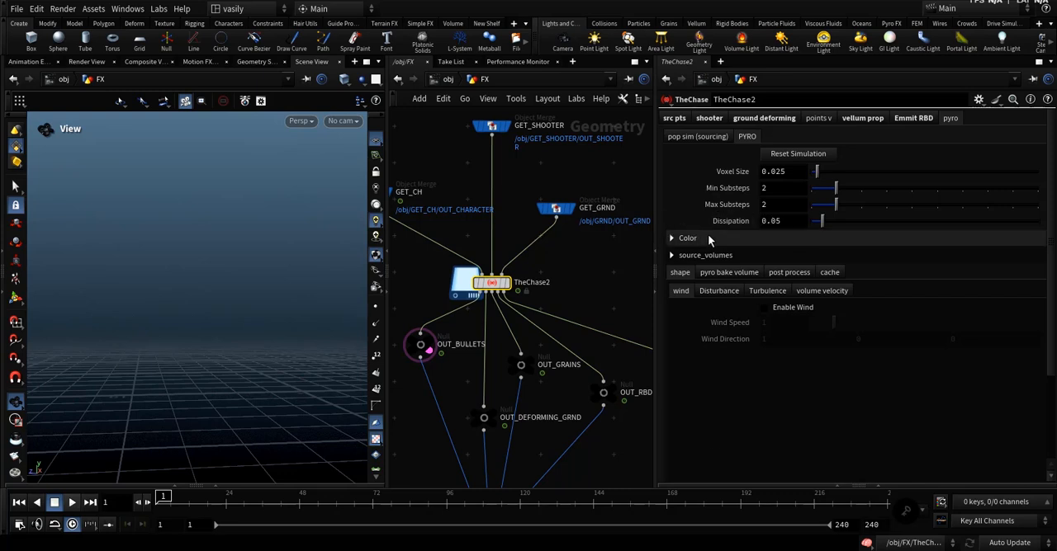
Review the PYRO Color and source_volumes sections and the Disturbance, Turbulence and volume velocity shape settings.
click(707, 238)
scroll(704, 327, down, 1)
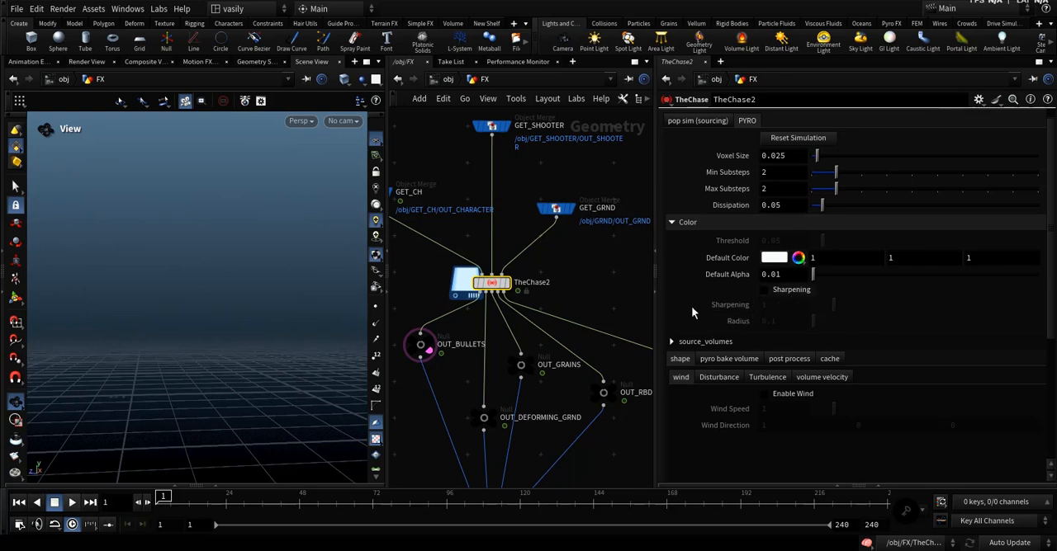
click(695, 222)
click(696, 239)
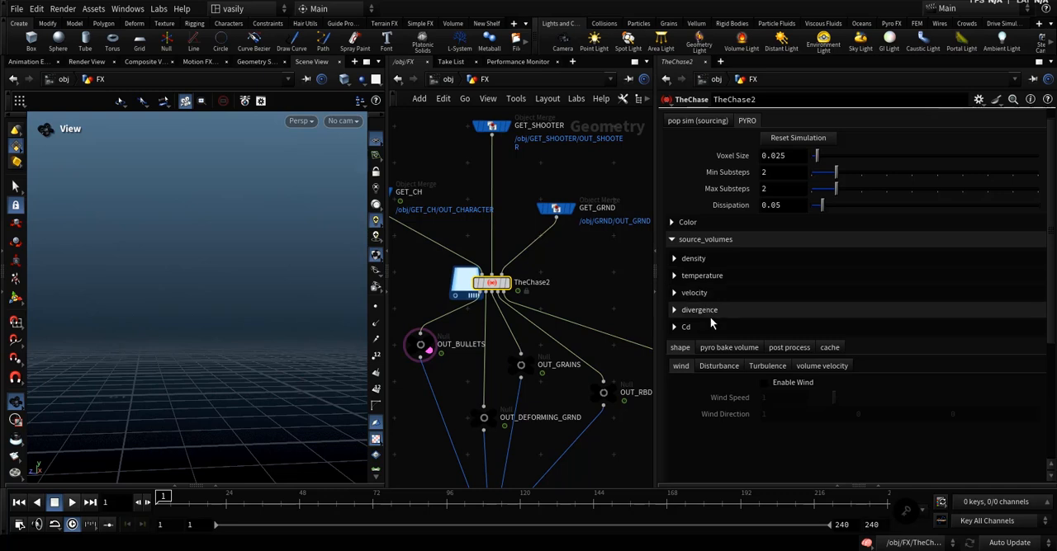
click(693, 239)
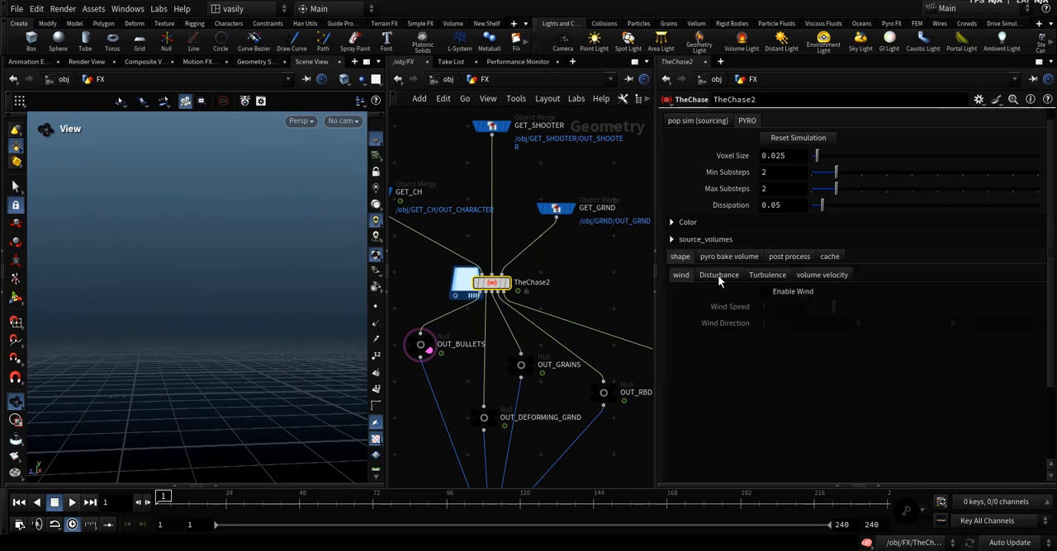
click(718, 275)
click(767, 275)
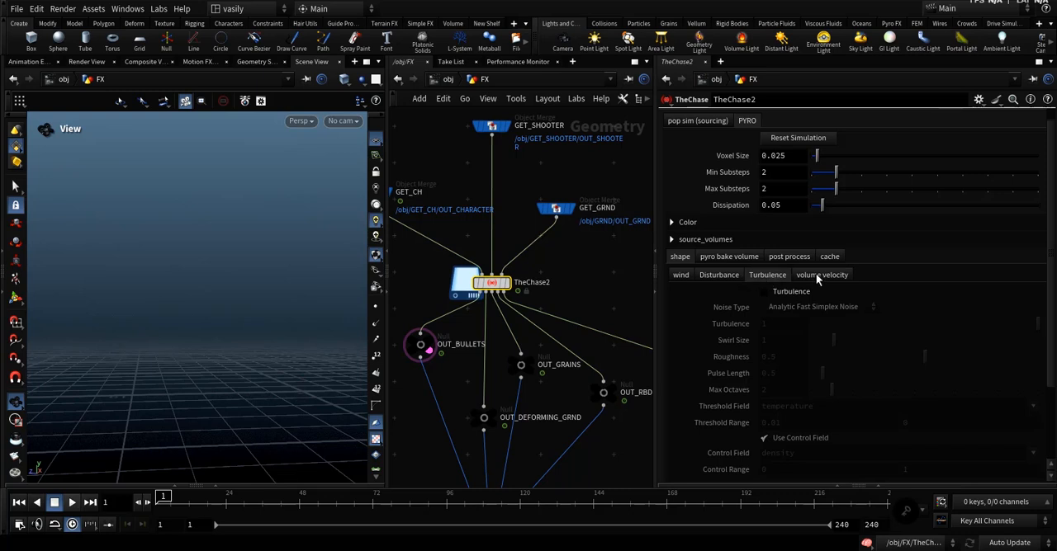
click(821, 276)
Turn on viz volume velocity for TheChase2 and advance the timeline to frame 21.
middle_drag(543, 331, 437, 279)
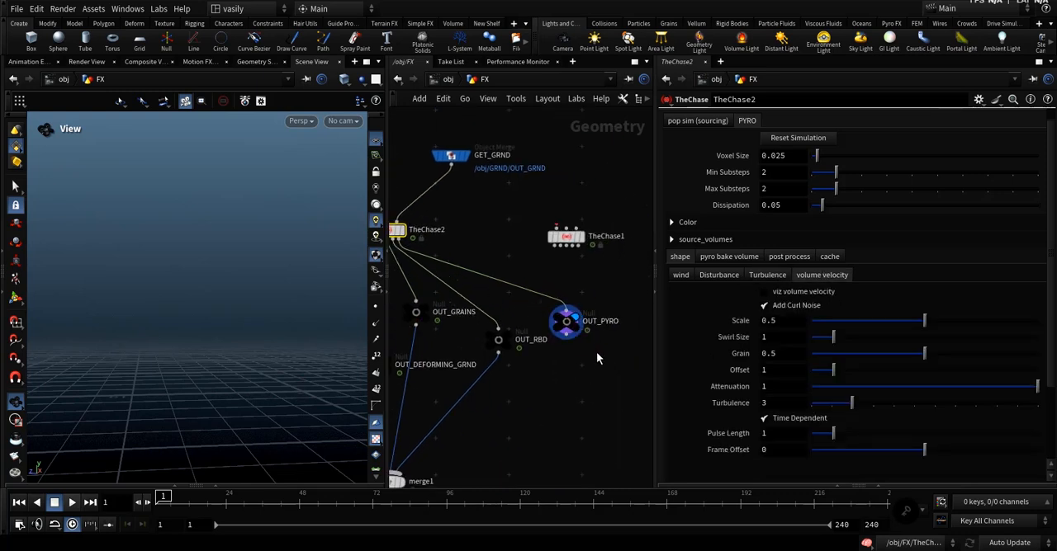
drag(596, 357, 554, 303)
middle_drag(479, 194, 551, 247)
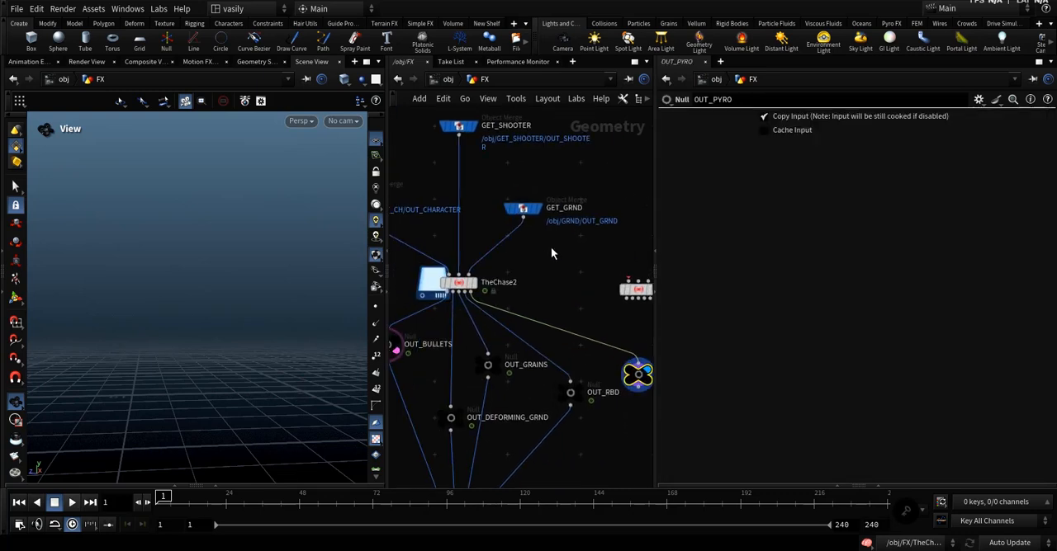
click(462, 287)
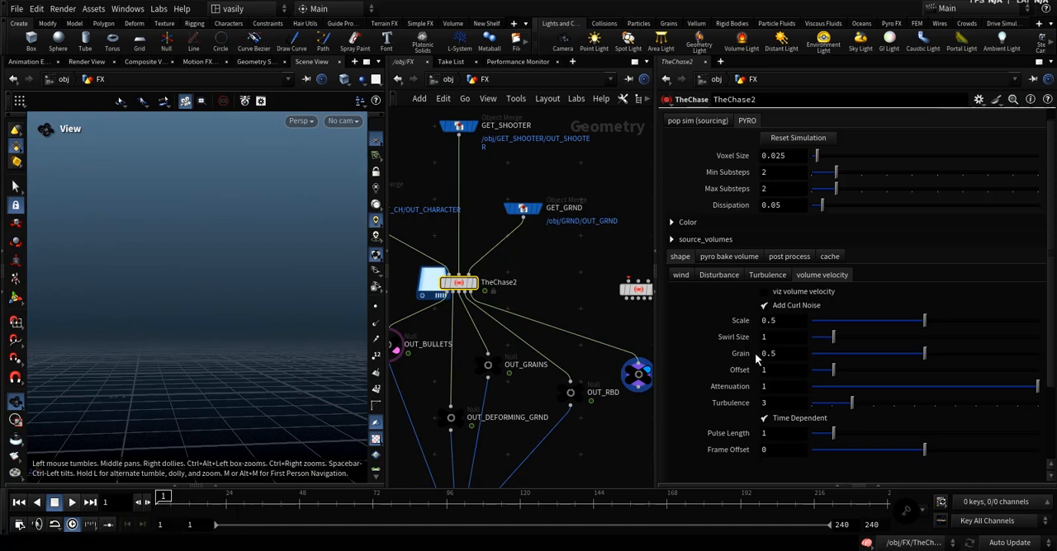
click(781, 294)
key(k)
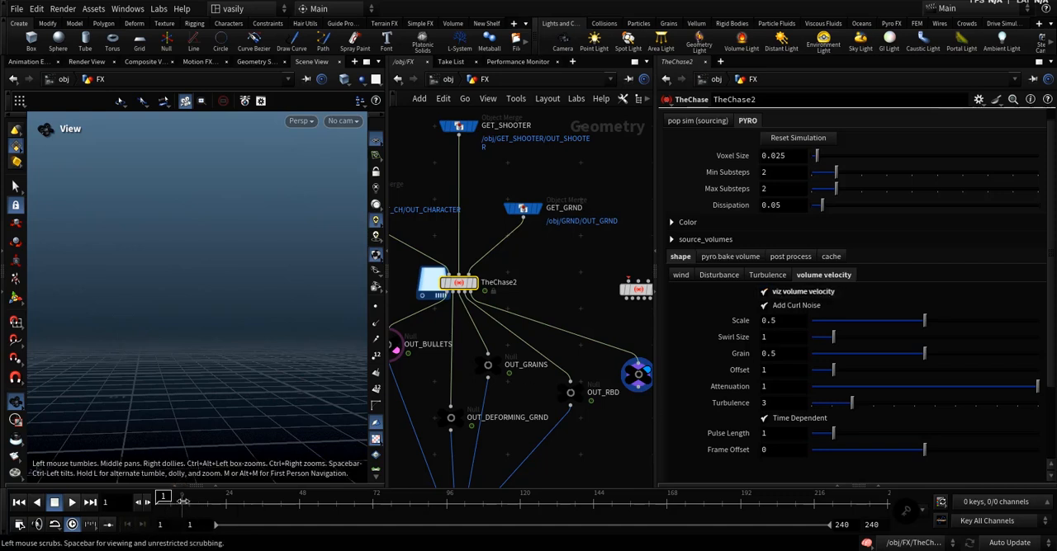
drag(228, 350, 234, 381)
click(135, 504)
click(136, 503)
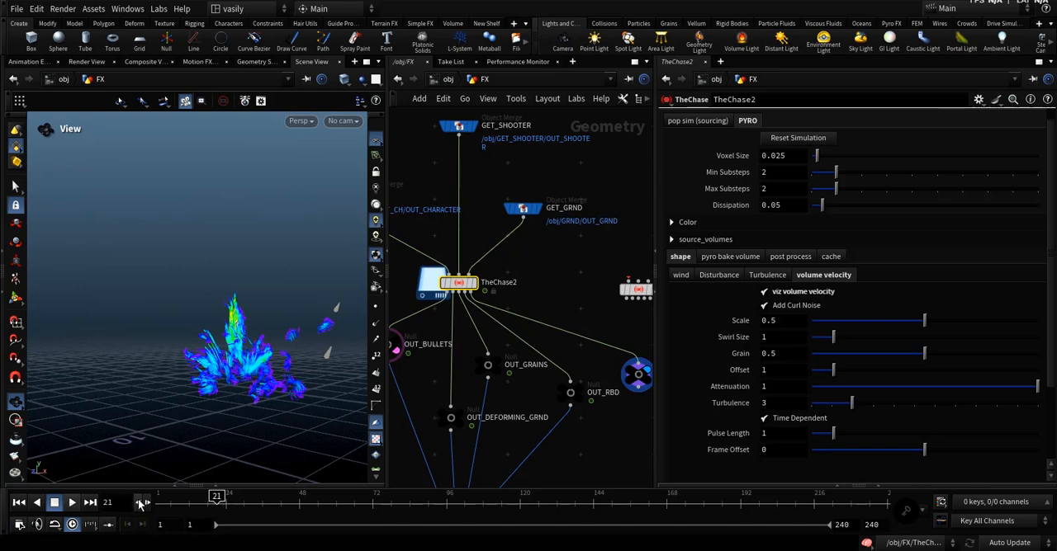
Toggle Add Curl Noise off and on to compare its effect on the volume velocity at frame 21.
click(791, 306)
click(790, 306)
middle_drag(787, 323, 800, 331)
key(ctrl+z)
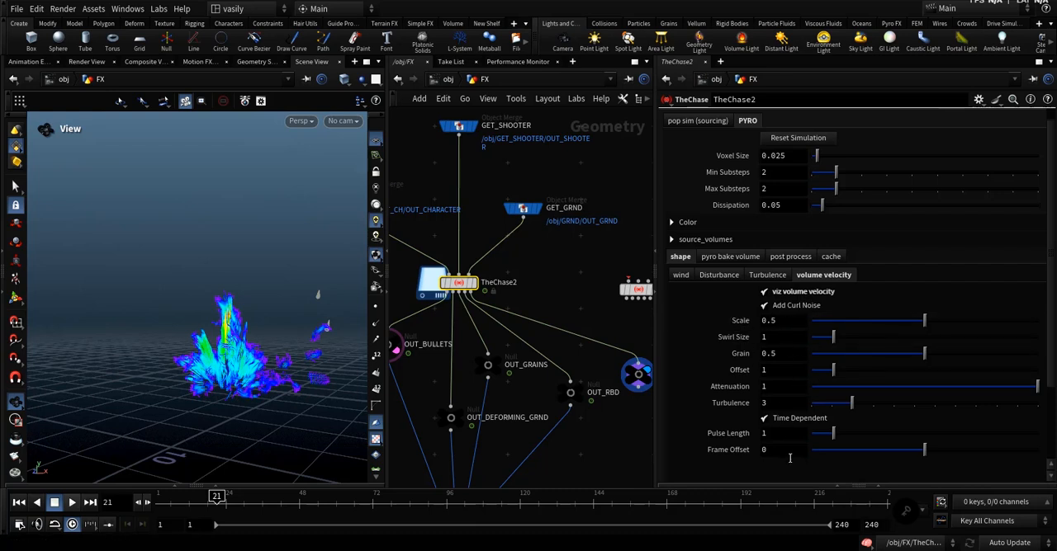
click(790, 307)
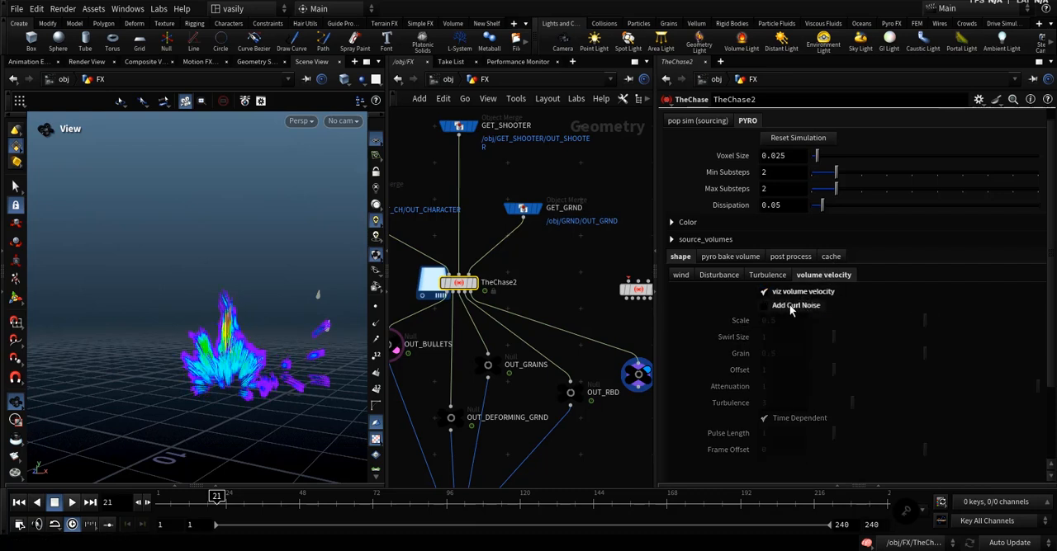
click(791, 306)
click(790, 304)
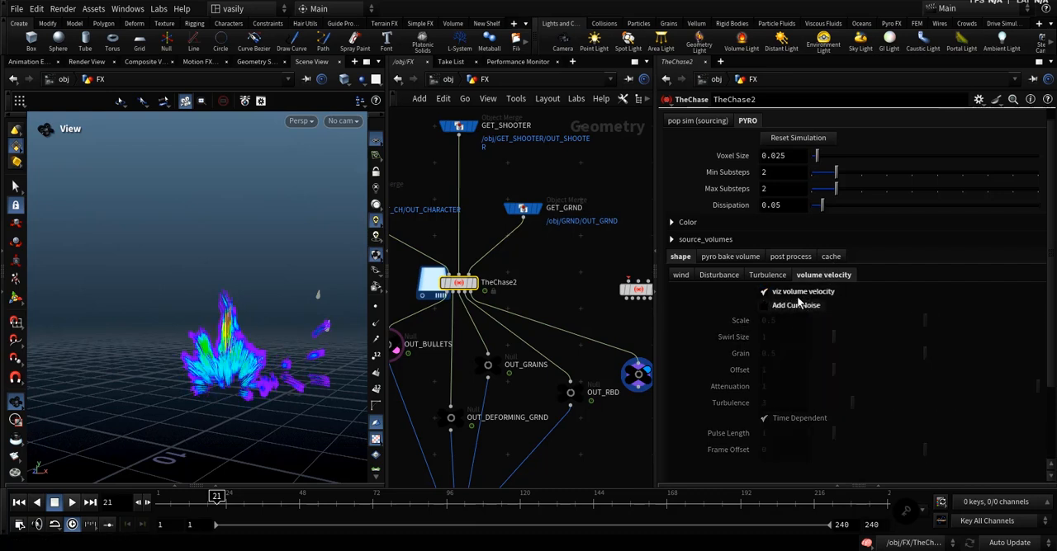
Return the timeline to frame 1, turn off viz volume velocity and turn Add Curl Noise back on.
click(160, 498)
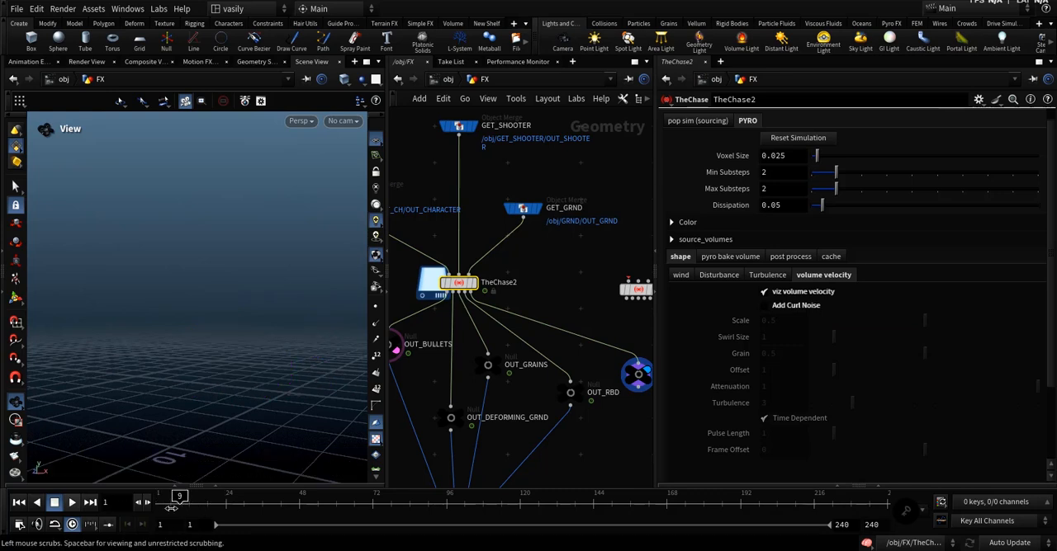
click(791, 293)
click(793, 306)
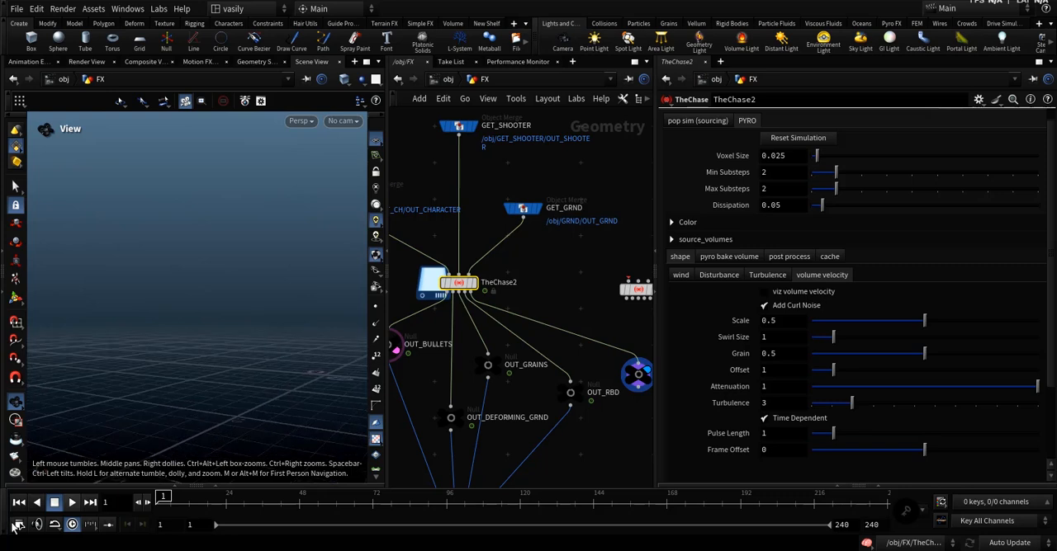
Play the pyro simulation from frame 1 and stop at frame 18 to inspect the smoke plume.
click(71, 503)
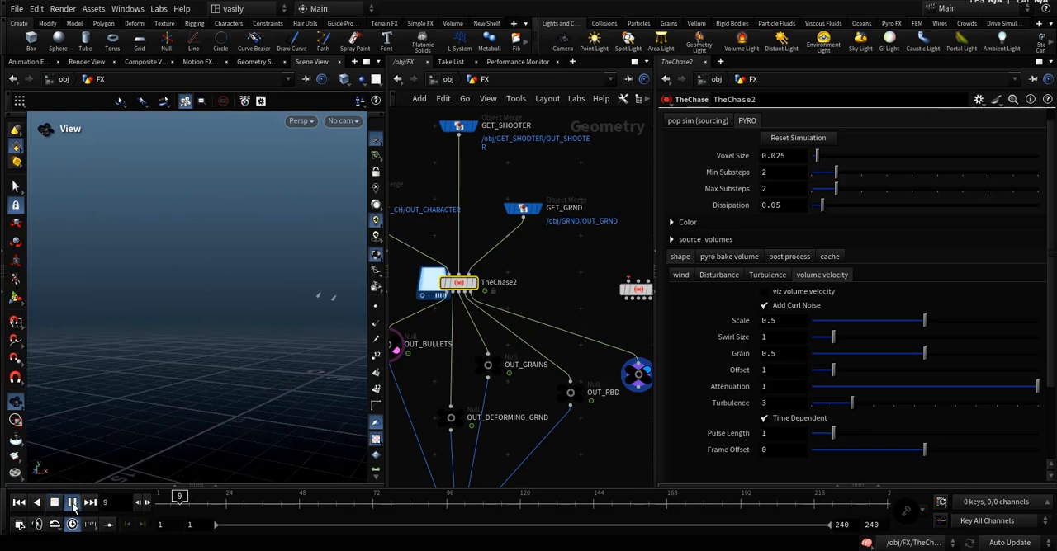
click(73, 503)
click(72, 503)
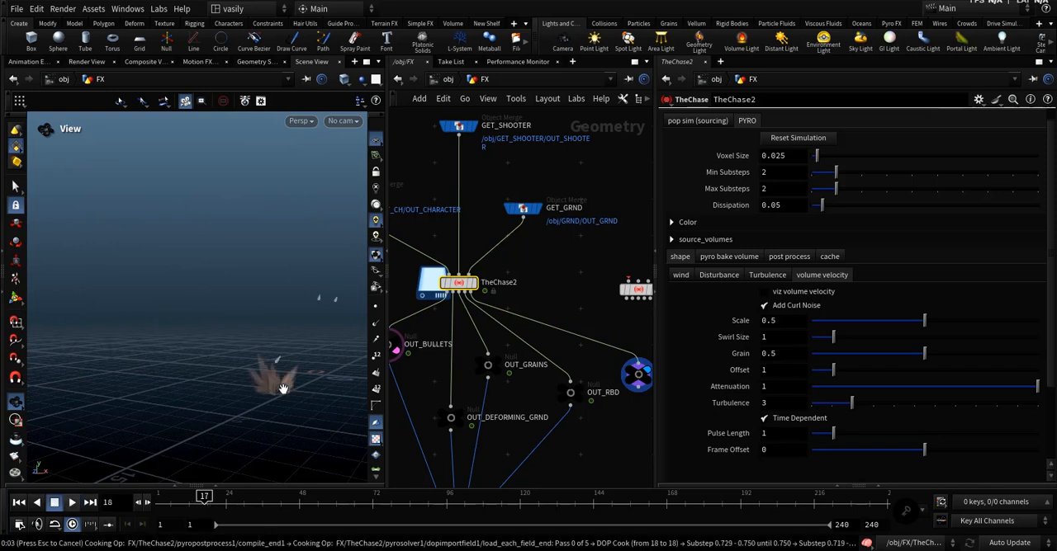
mouse_move(283, 389)
mouse_down()
mouse_move(236, 389)
mouse_move(272, 392)
mouse_up()
scroll(267, 392, up, 3)
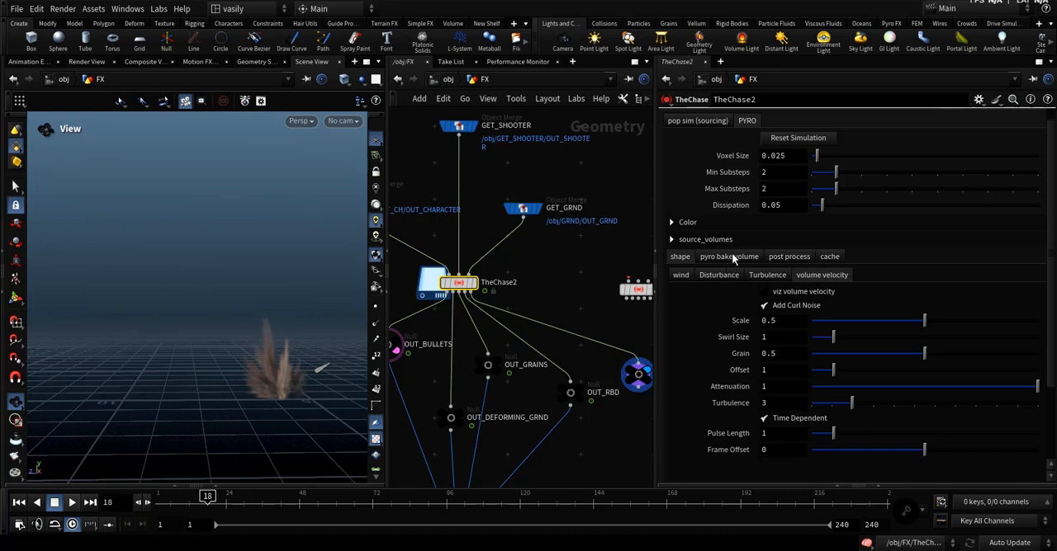
Try Enable Fire in the pyro bake volume settings, preview it at frame 17, and turn it off.
click(686, 257)
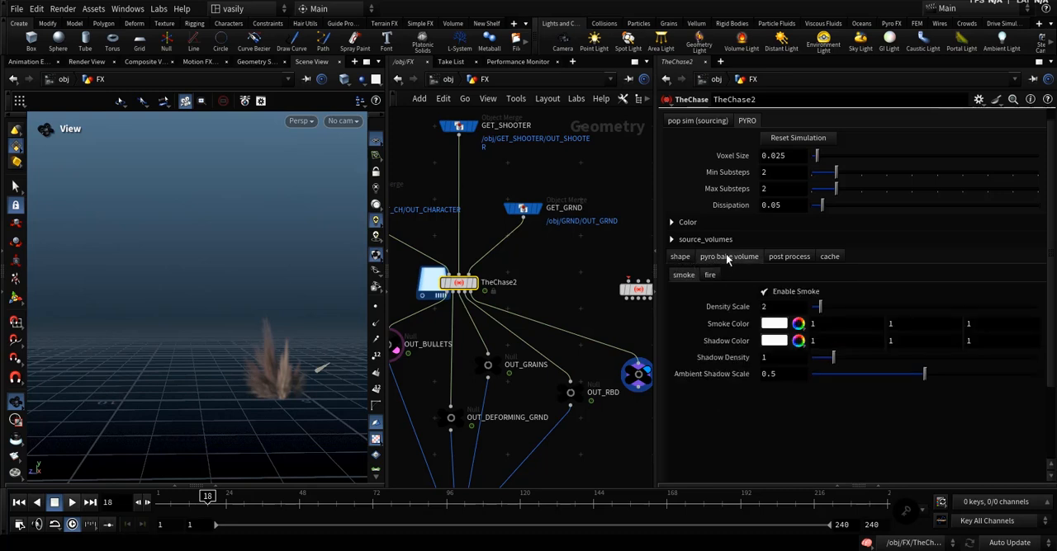
click(710, 274)
click(792, 294)
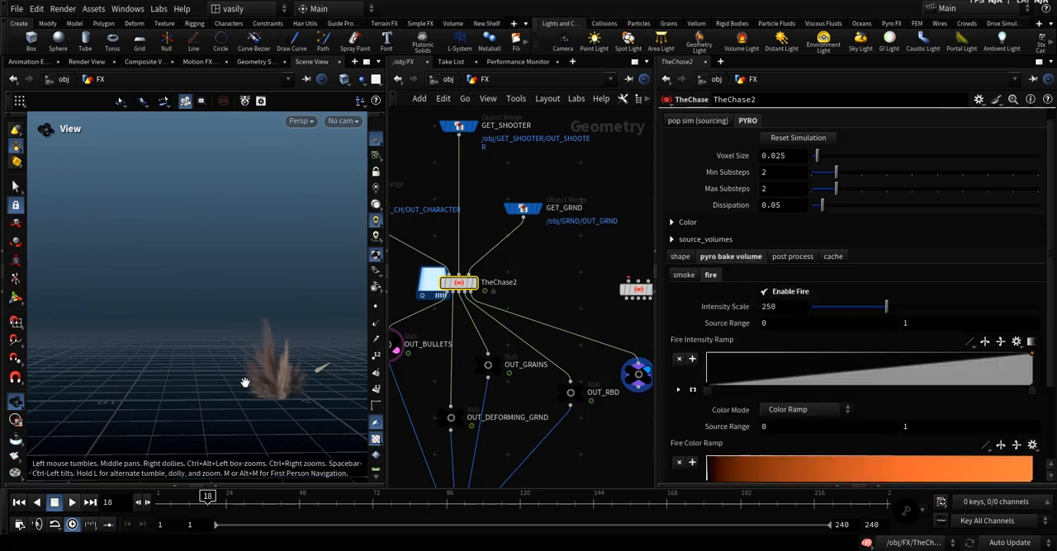
click(202, 501)
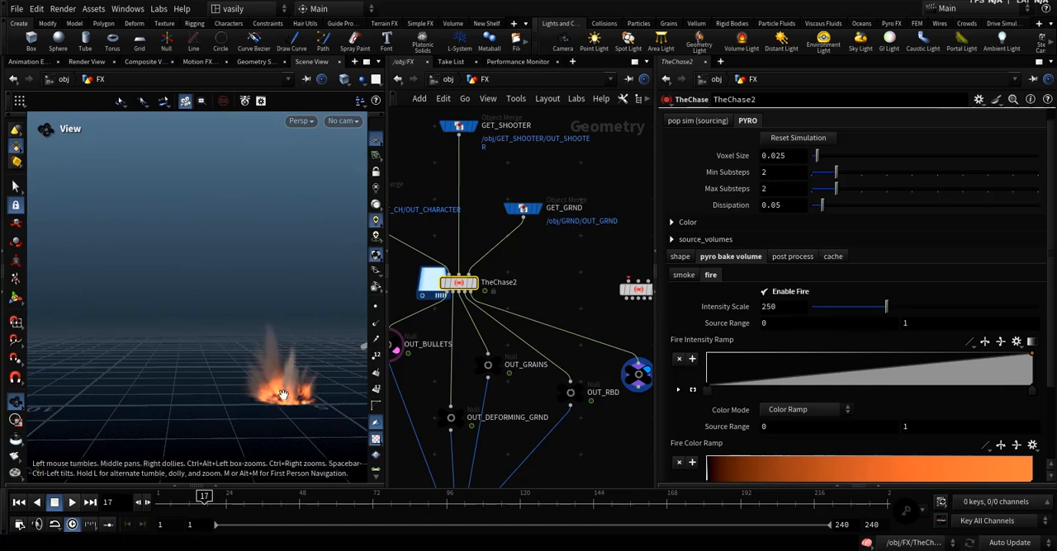
click(779, 292)
click(779, 293)
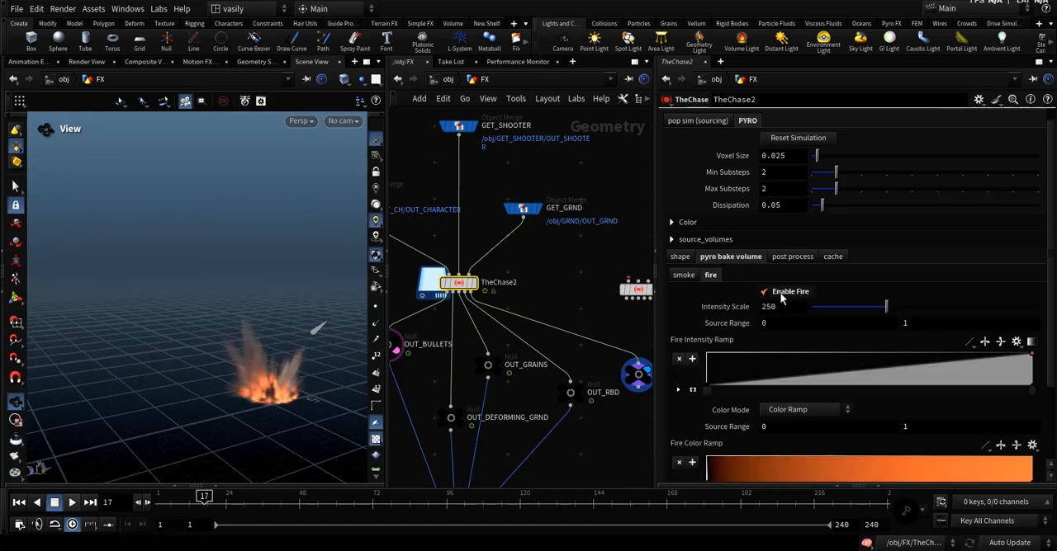
click(779, 293)
Set the main pyro cache's geometry file to smoke_cache/main/main.$F3.bgeo.sc and save it to disk.
click(791, 255)
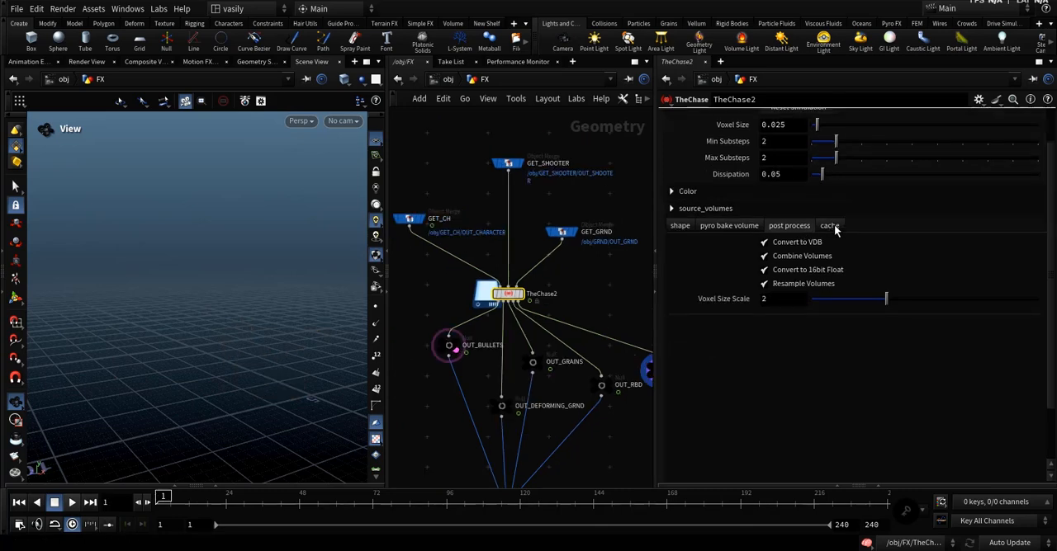
click(830, 226)
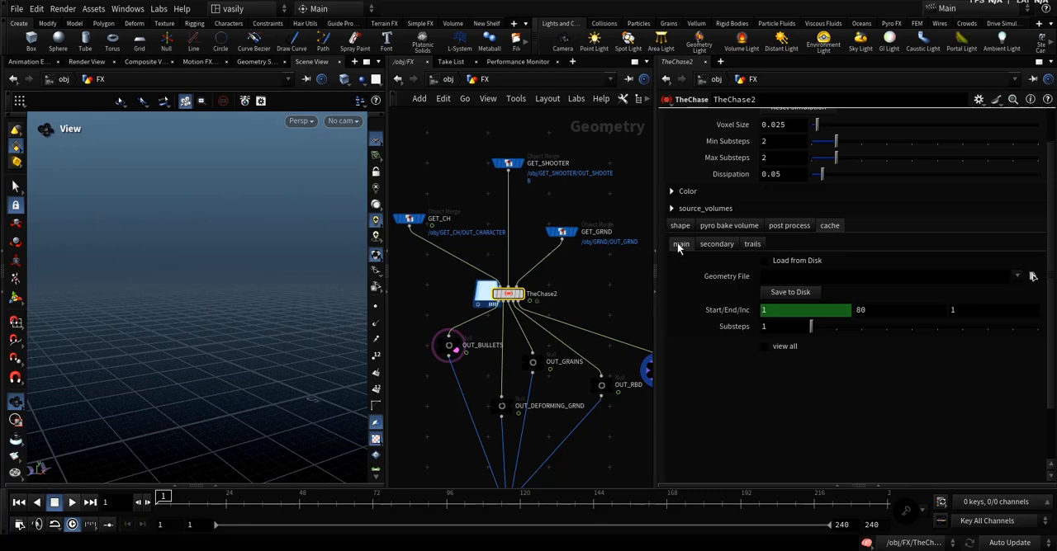
click(1032, 277)
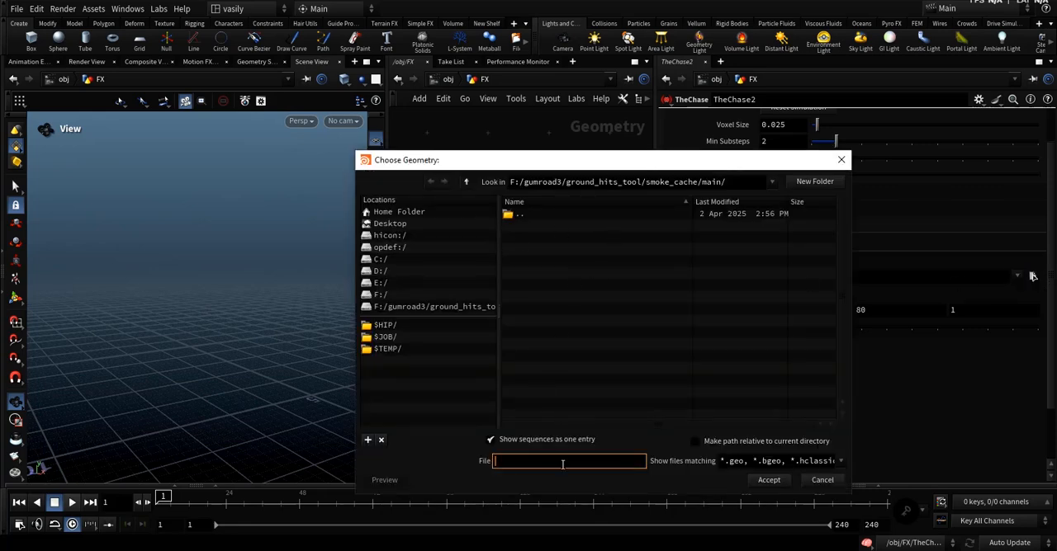
text(main/main.$F4.bgeo.sc)
key(Return)
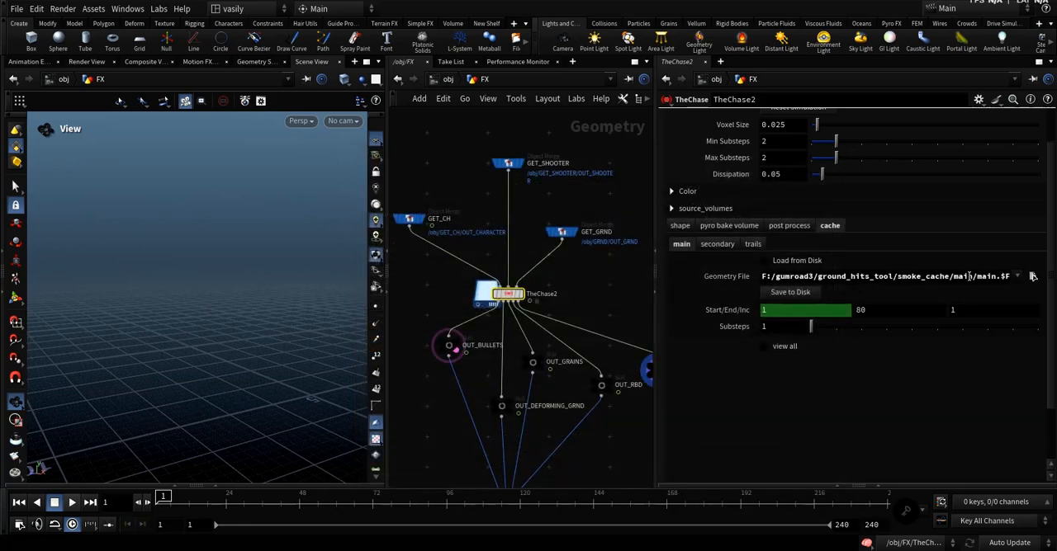
drag(970, 277, 1008, 276)
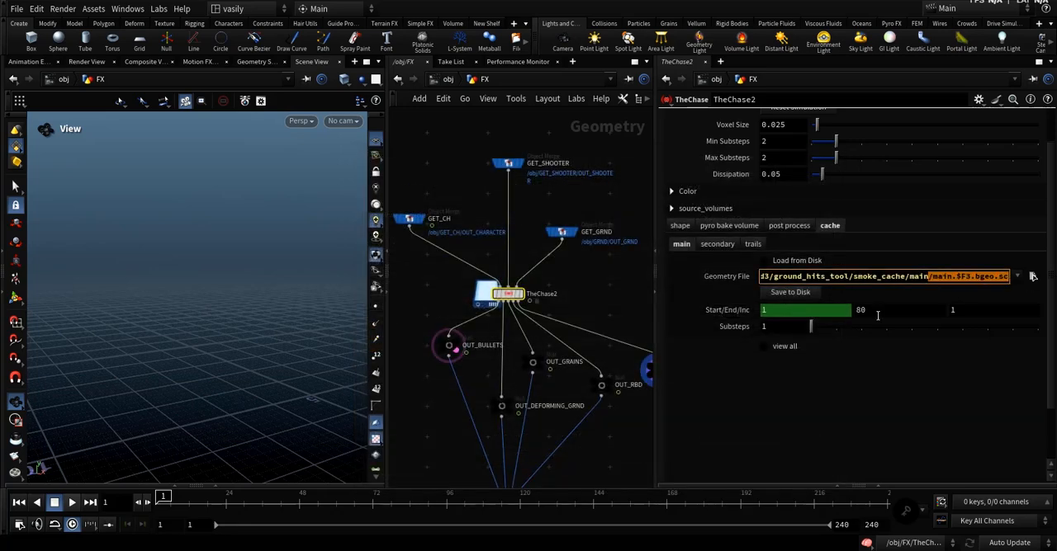
click(788, 294)
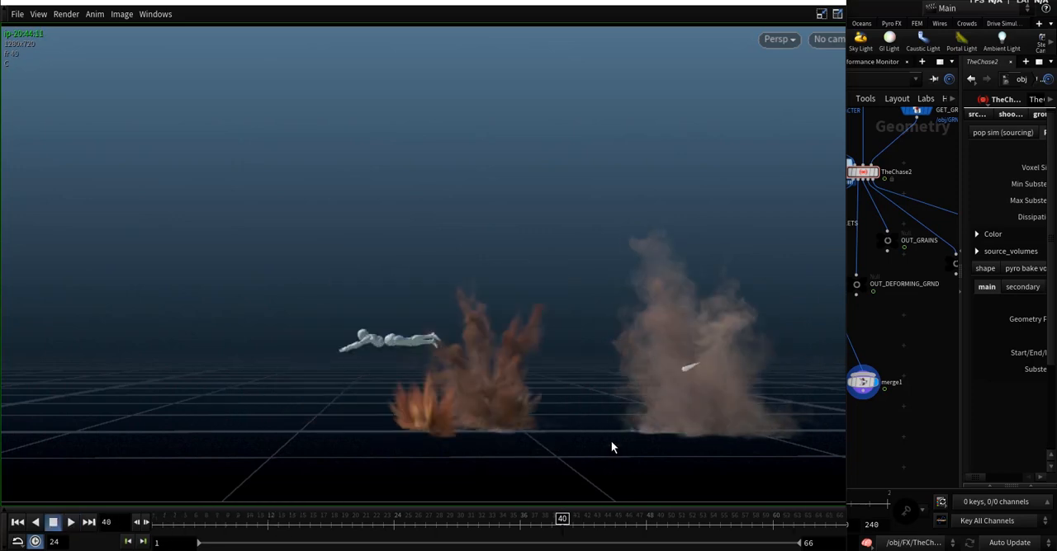
Scrub the flipbook to frame 49, leave its window, and display the OUT_PYRO node.
click(666, 524)
click(769, 1)
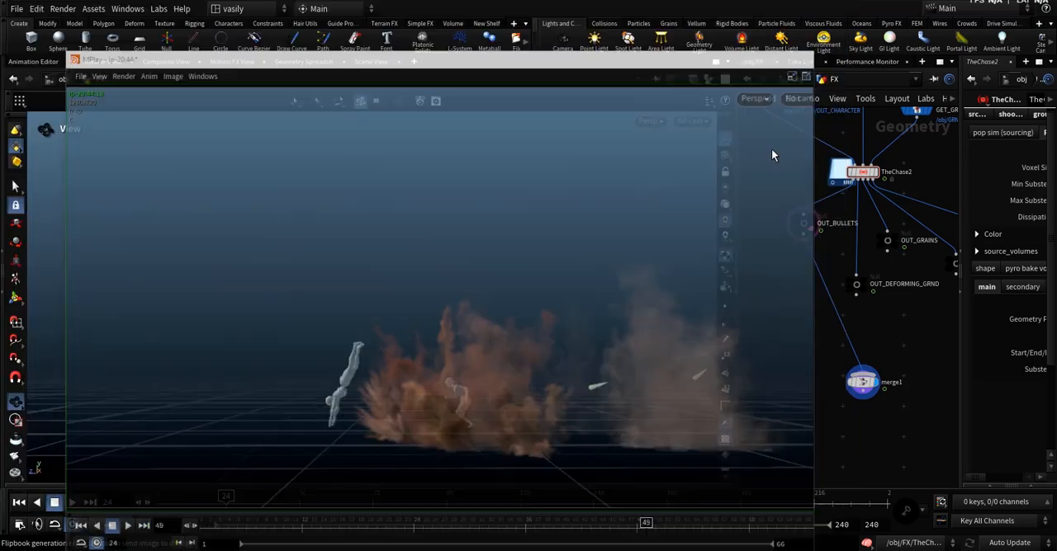
drag(735, 261, 570, 313)
scroll(633, 395, down, 3)
middle_drag(734, 324, 718, 353)
scroll(722, 359, up, 6)
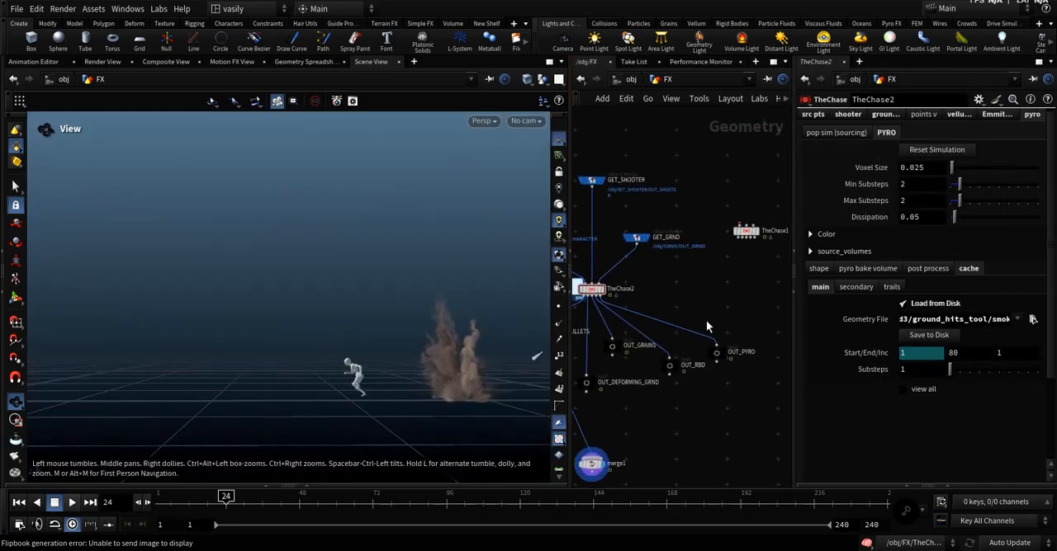
drag(728, 368, 712, 343)
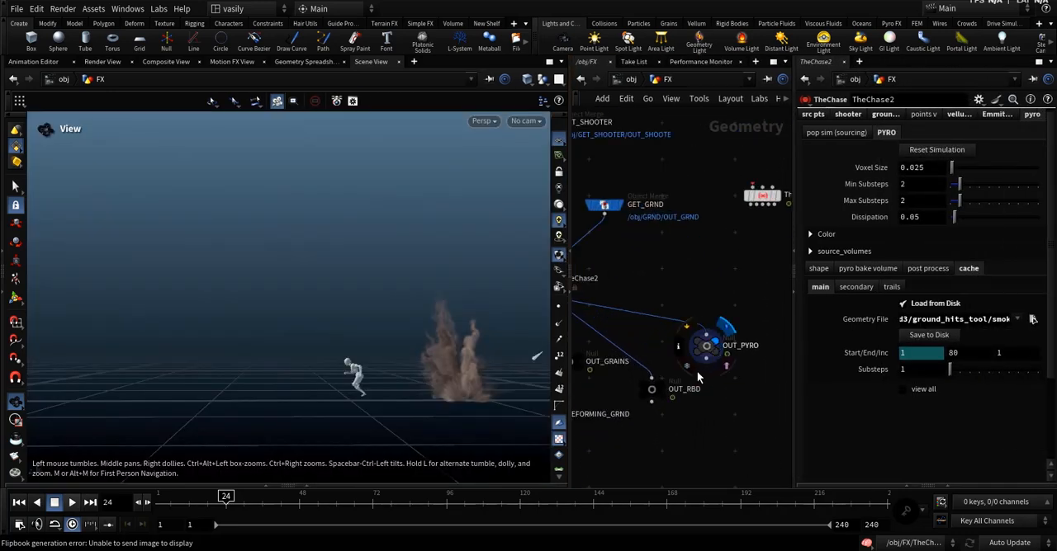
scroll(658, 336, down, 2)
middle_drag(658, 336, 682, 343)
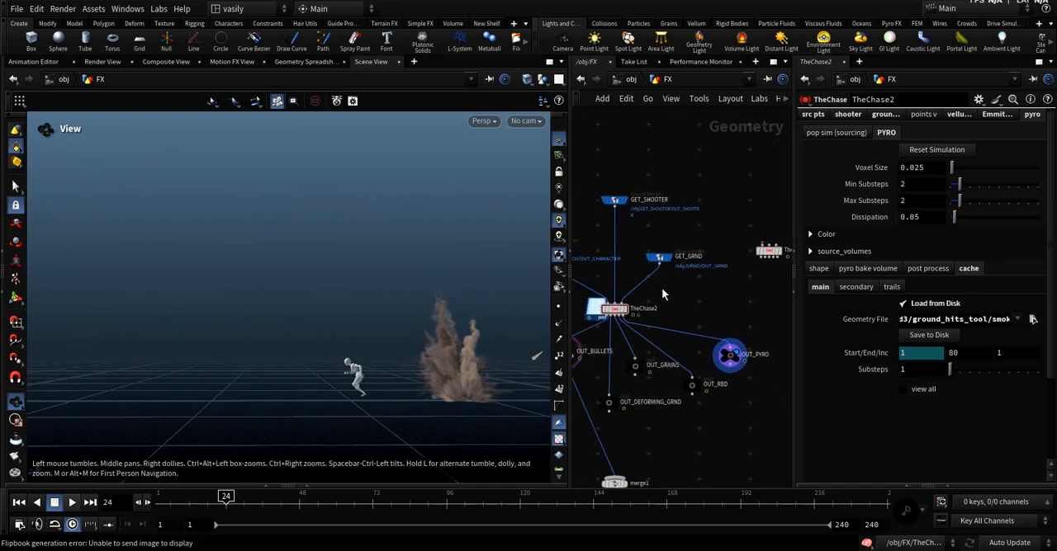
Turn on iso layers in TheChase2's pop sim sourcing settings and set the layer to 1.
click(617, 309)
scroll(836, 151, up, 1)
click(853, 137)
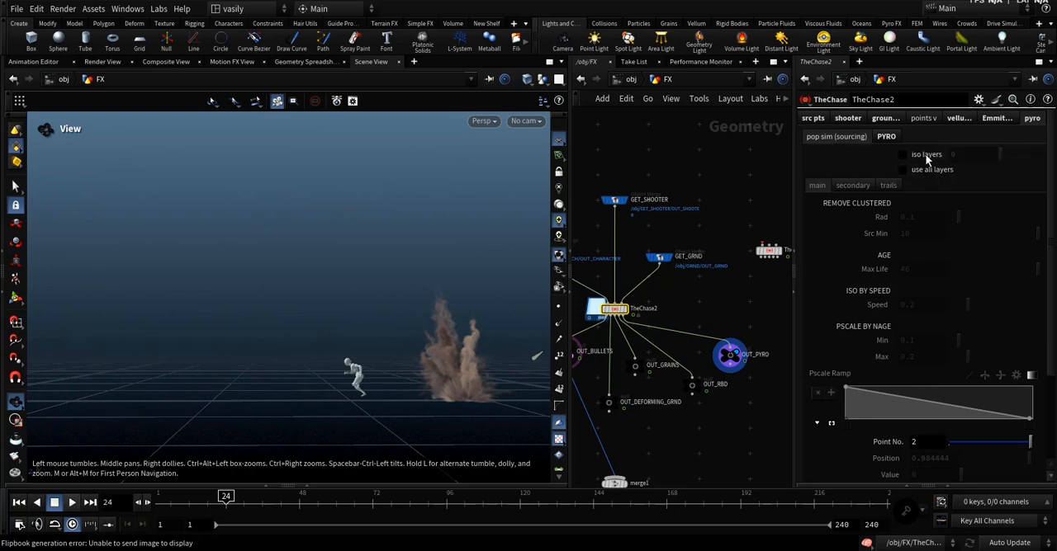
click(915, 157)
click(1012, 157)
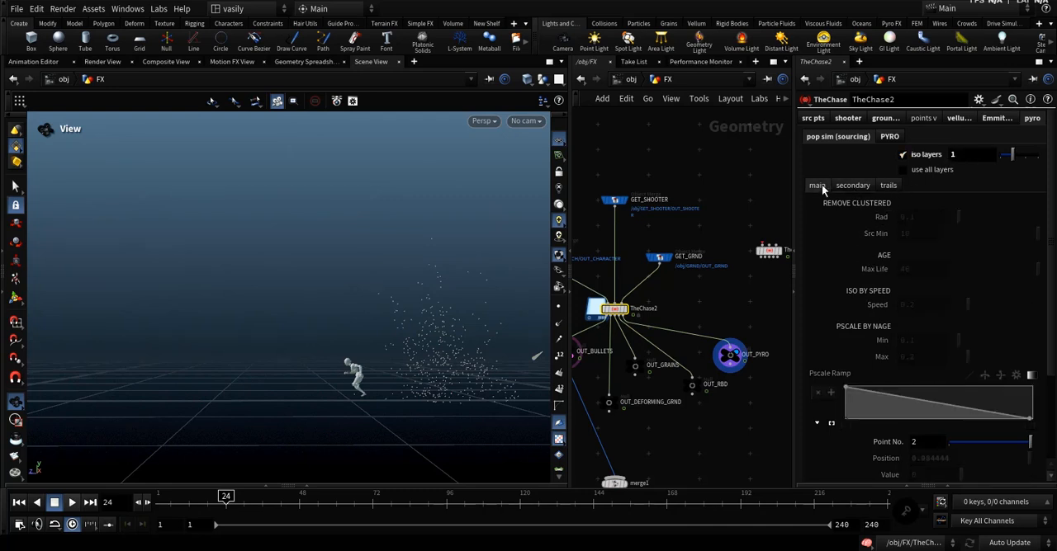
Compare iso layer 0 with layer 1 and show the secondary layer's sourcing settings.
drag(1011, 154, 1000, 168)
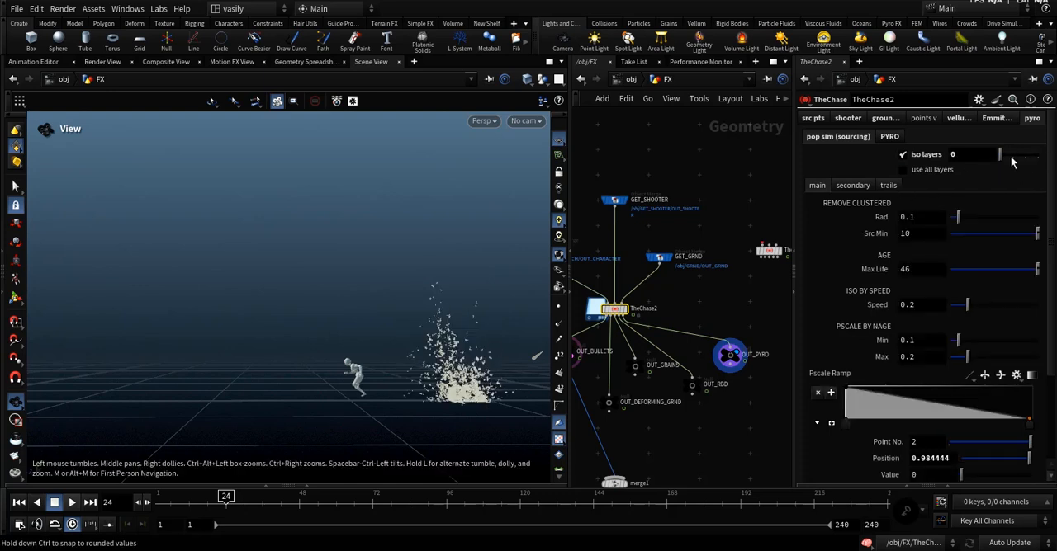
click(1012, 158)
click(853, 182)
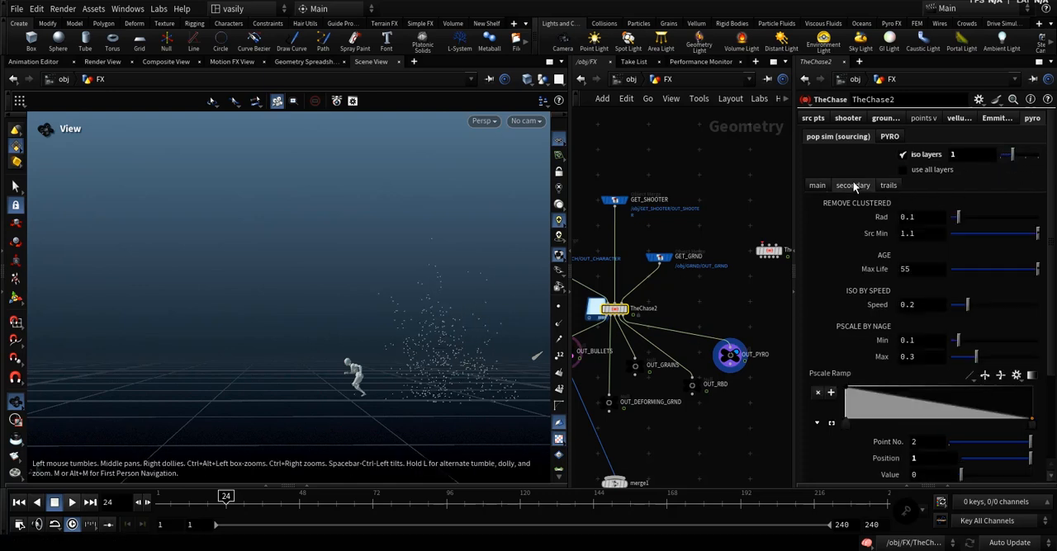
Examine the secondary layer's sourcing settings from clustering and max life to pscale and divergence, comparing them with the main layer's.
click(921, 270)
click(821, 187)
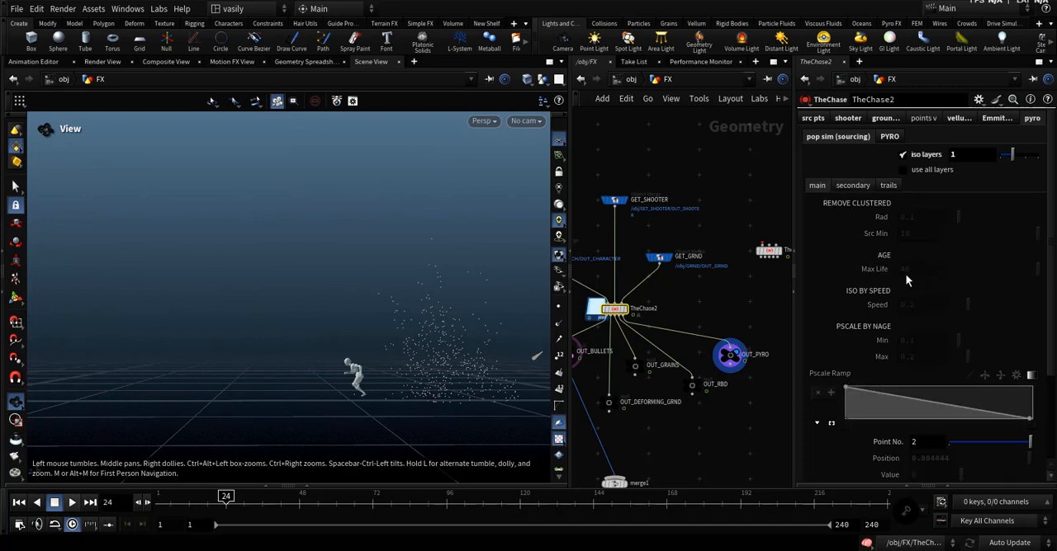
click(854, 185)
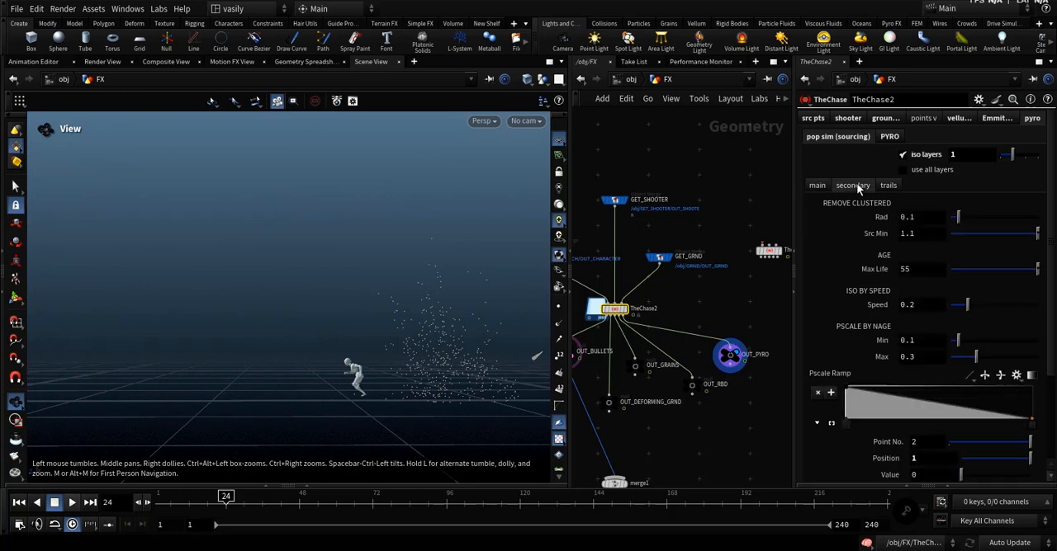
scroll(862, 338, down, 3)
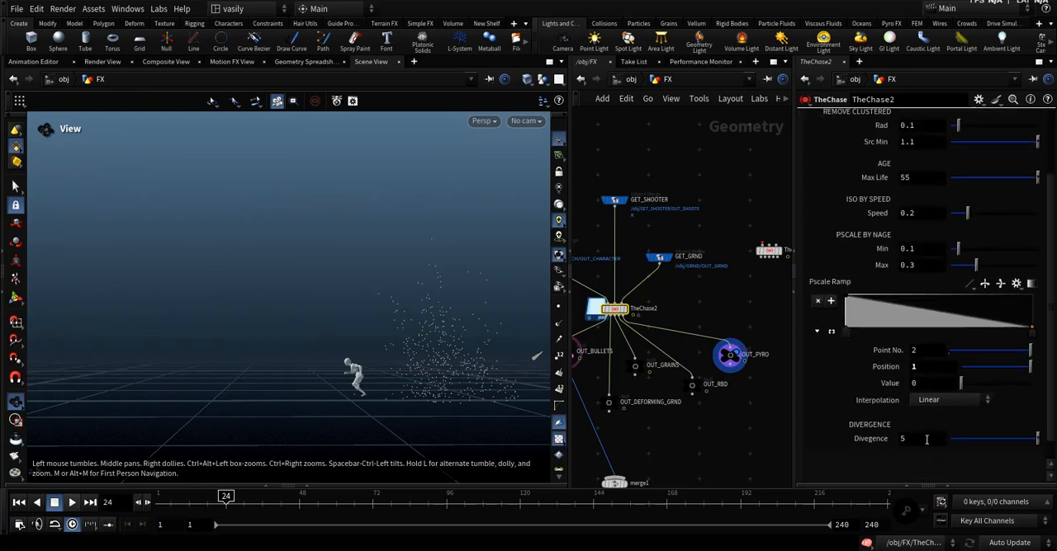
scroll(862, 372, up, 3)
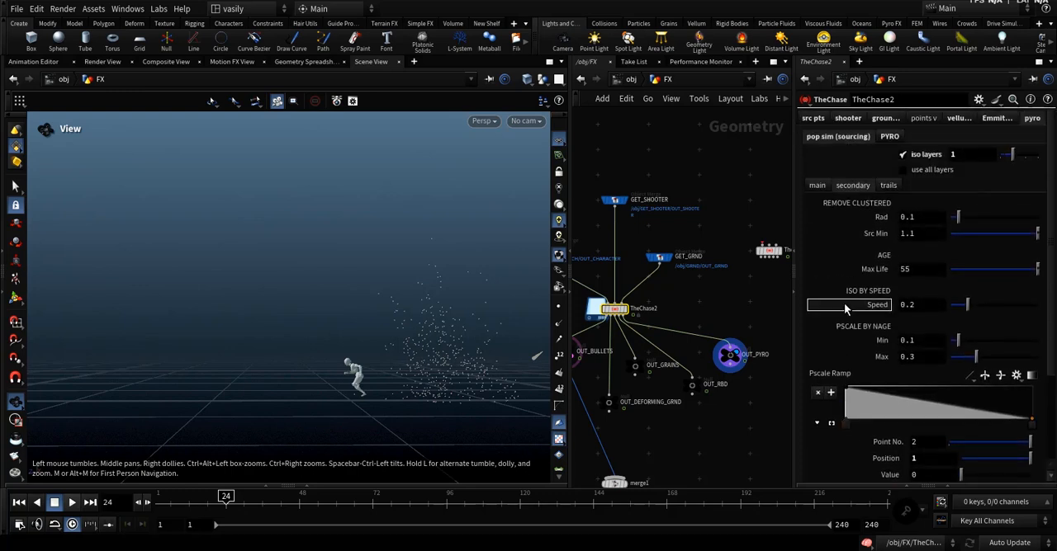
scroll(989, 185, down, 2)
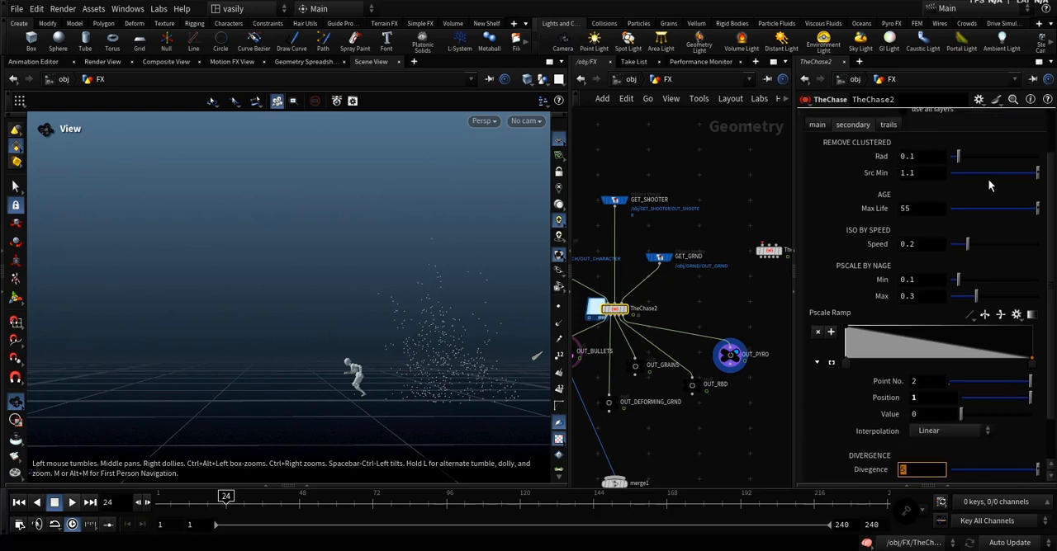
scroll(871, 223, up, 2)
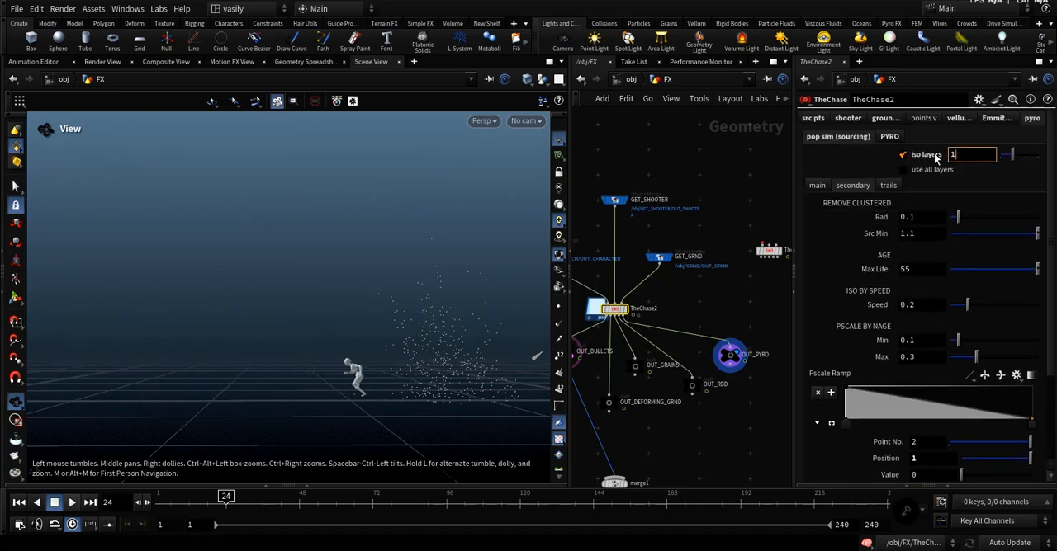
Return to frame 1, turn off iso layers in the pop sim sourcing settings, and show the pyro cache settings.
drag(208, 498, 160, 499)
click(903, 155)
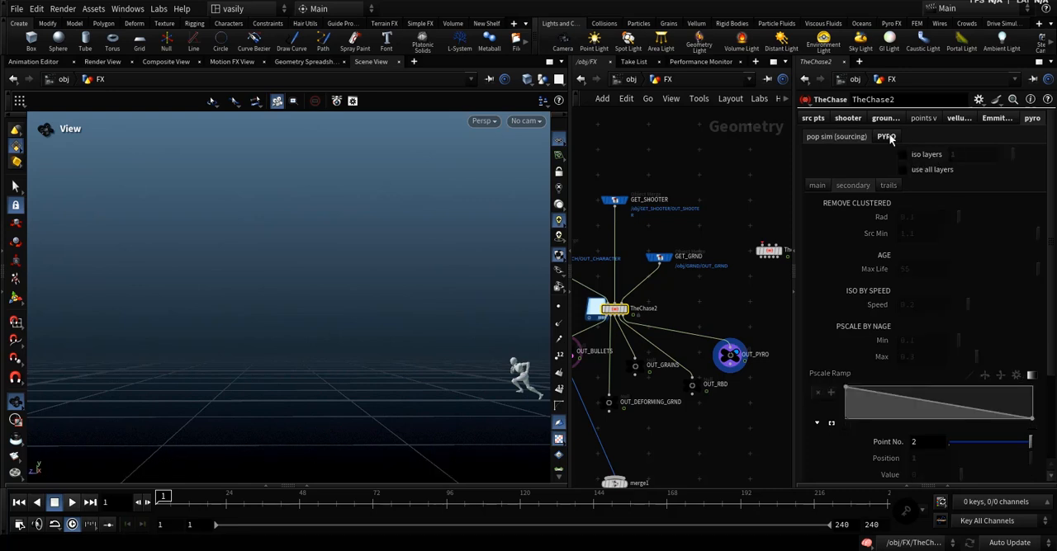
click(885, 137)
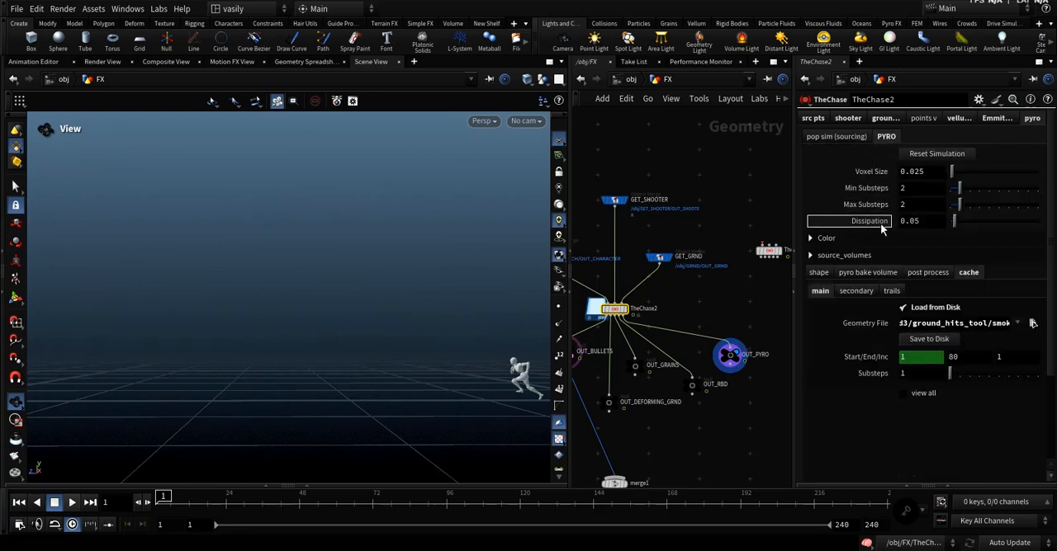
Set the secondary pyro cache's geometry file to smoke_cache/sec/sec.$F3.bgeo.sc and save it to disk.
double_click(944, 322)
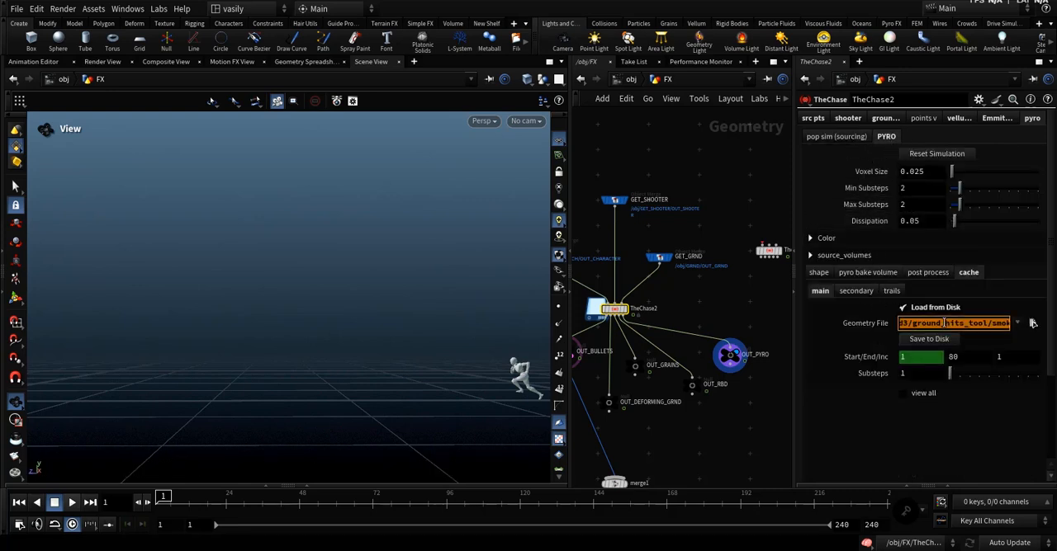
key(BackSpace)
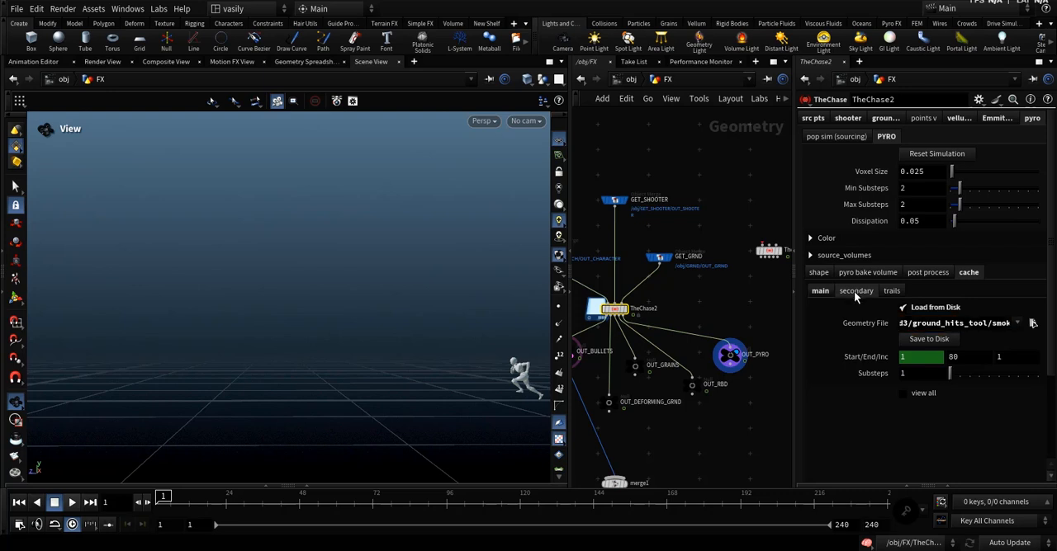
click(931, 324)
key(ctrl+v)
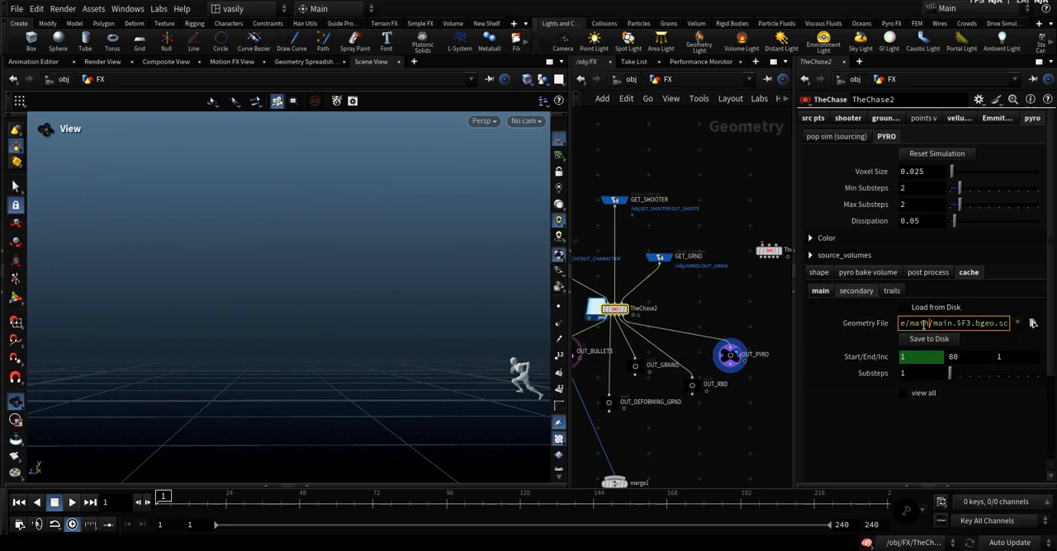
double_click(924, 323)
text(sec)
double_click(944, 324)
text(sec)
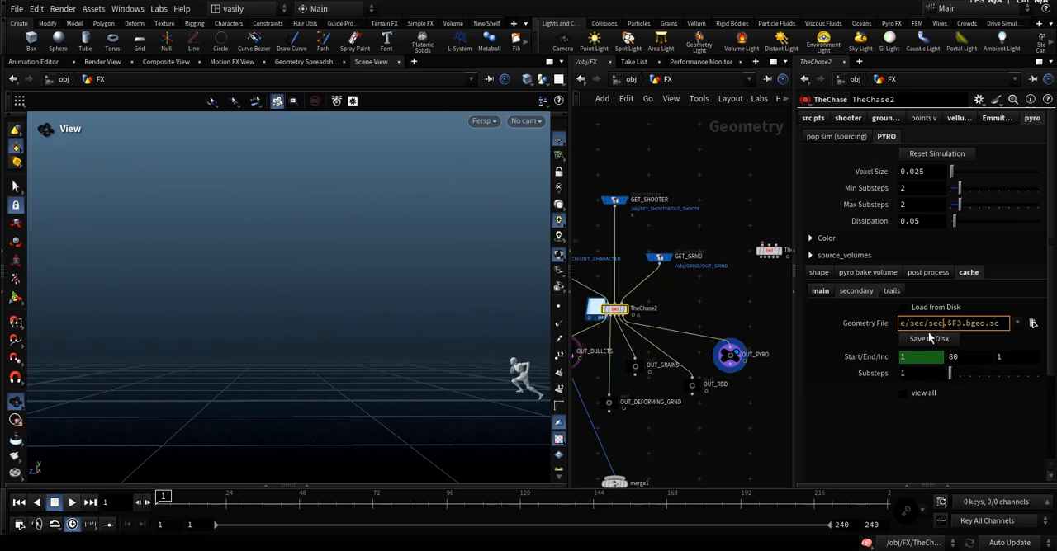
key(Return)
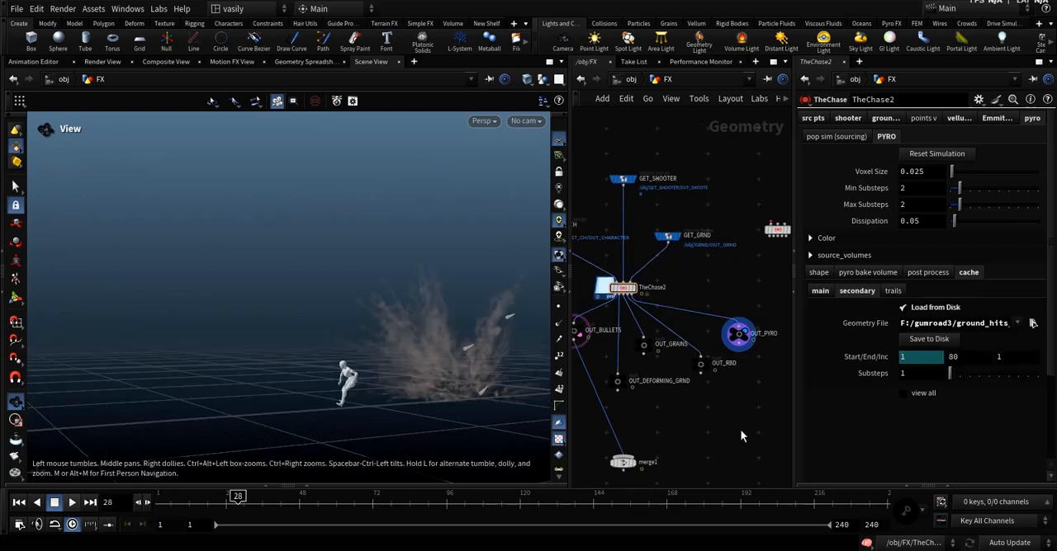
Inspect the cached secondary smoke at frame 28 with TheChase2 selected, and return to frame 1.
click(737, 334)
click(628, 289)
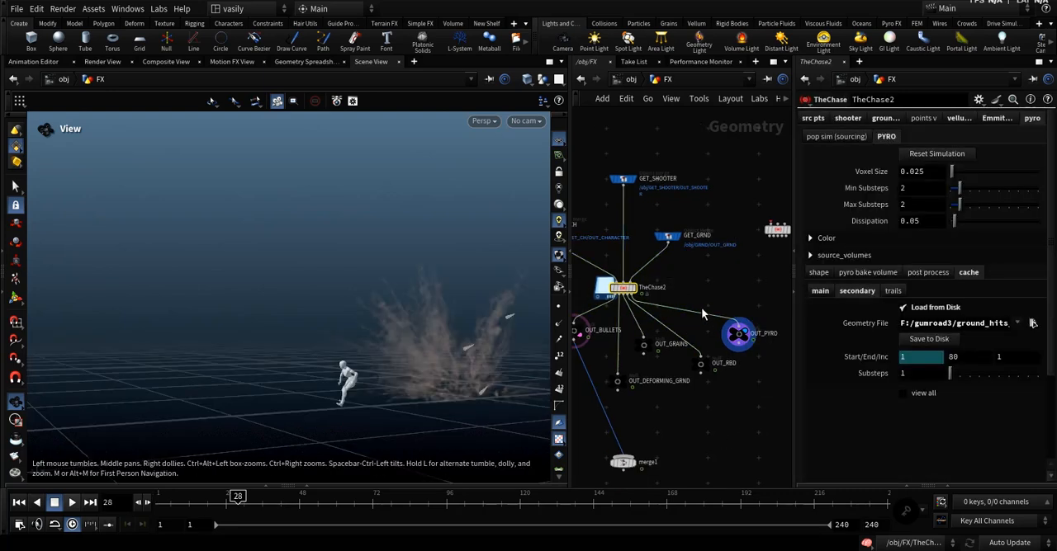
mouse_move(463, 374)
mouse_down()
mouse_move(501, 373)
mouse_move(467, 367)
mouse_up()
middle_drag(708, 409, 727, 413)
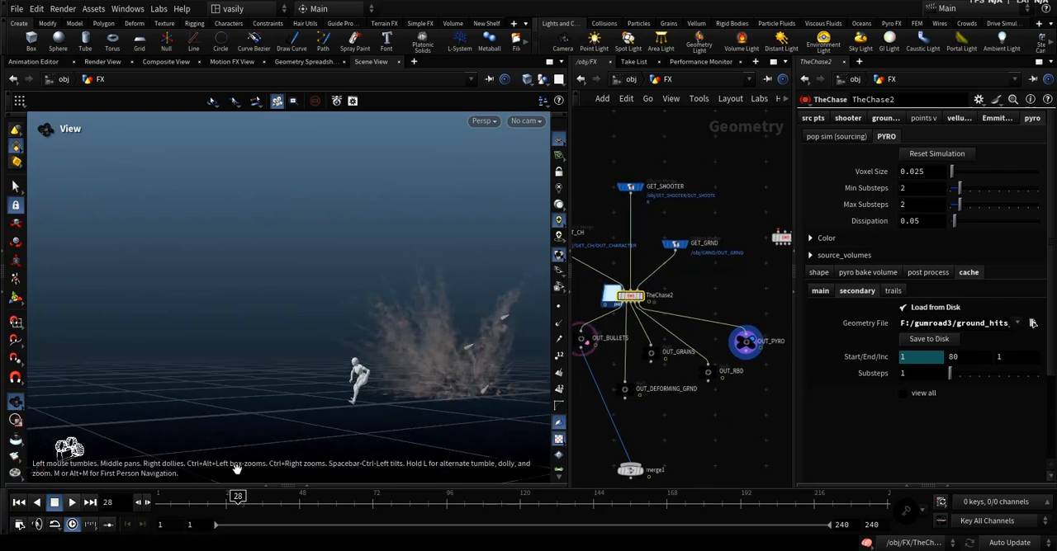
click(19, 502)
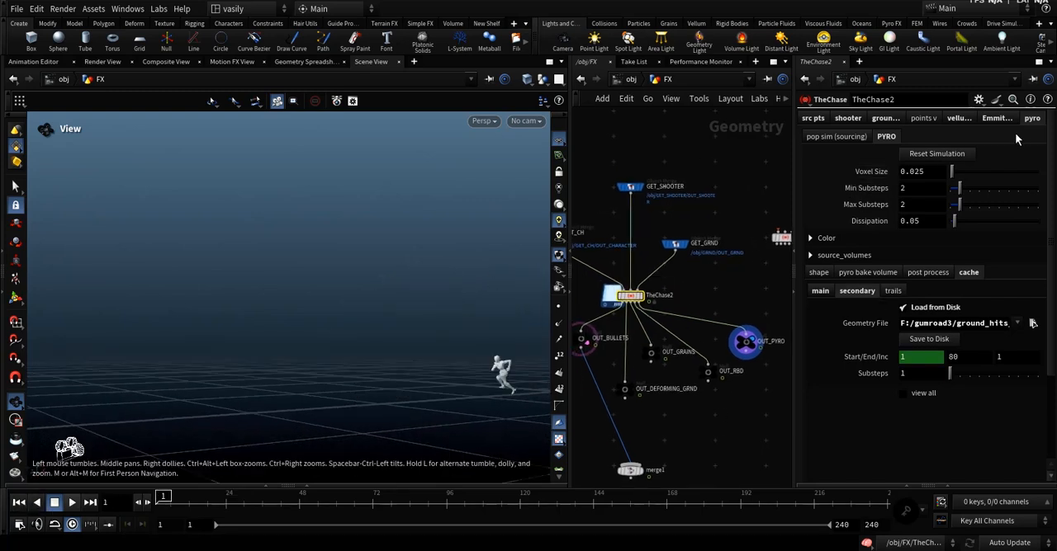
Turn on iso layers in the pop sim sourcing settings, set the layer to 2, and show the trails settings.
click(842, 138)
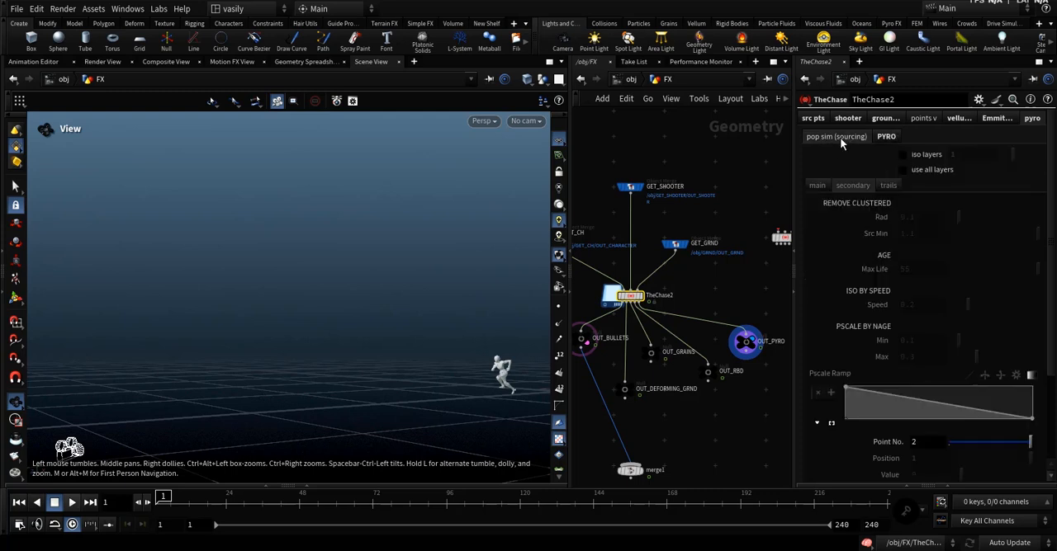
click(923, 156)
drag(1014, 155, 1025, 156)
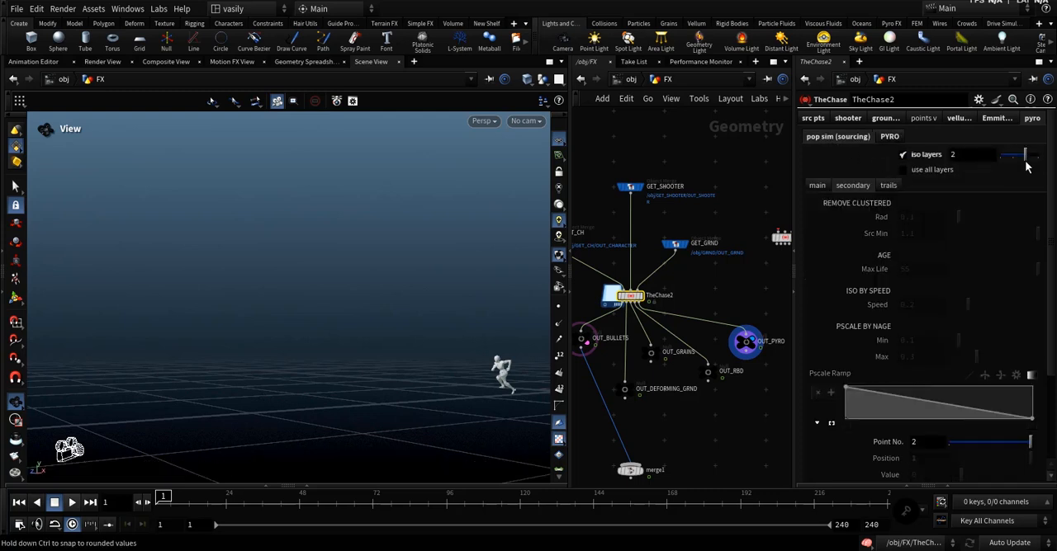
click(885, 184)
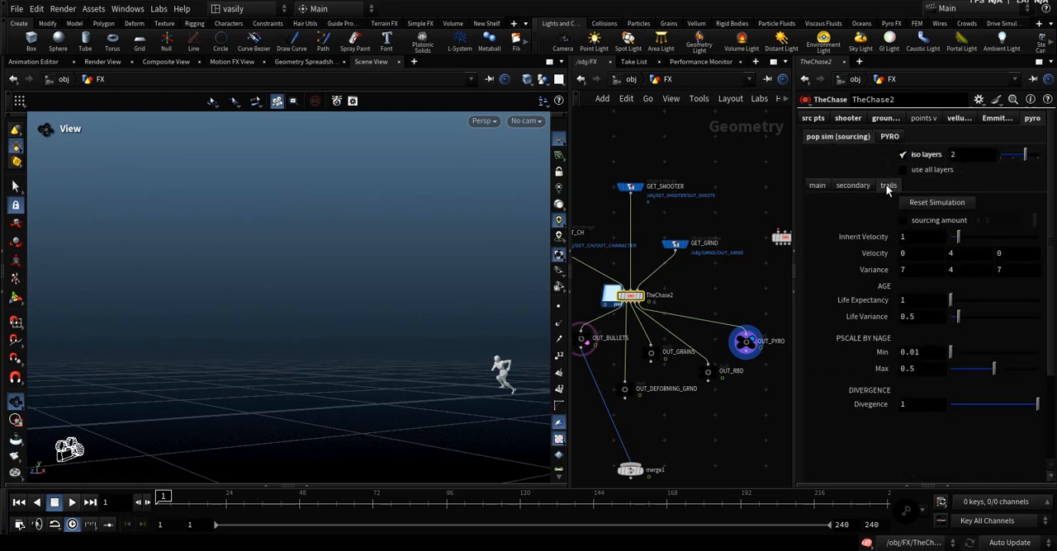
click(925, 219)
mouse_move(165, 496)
mouse_down()
mouse_move(216, 486)
mouse_move(162, 483)
mouse_up()
click(928, 221)
Play the trails particle simulation twice, inspecting the flying source points from different angles.
click(72, 503)
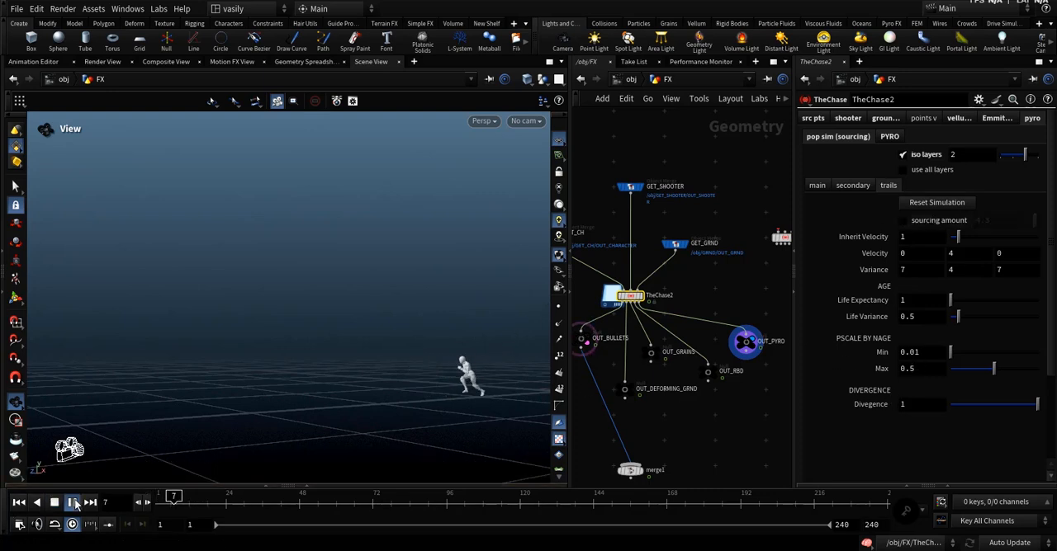
click(74, 504)
drag(249, 377, 371, 369)
click(71, 503)
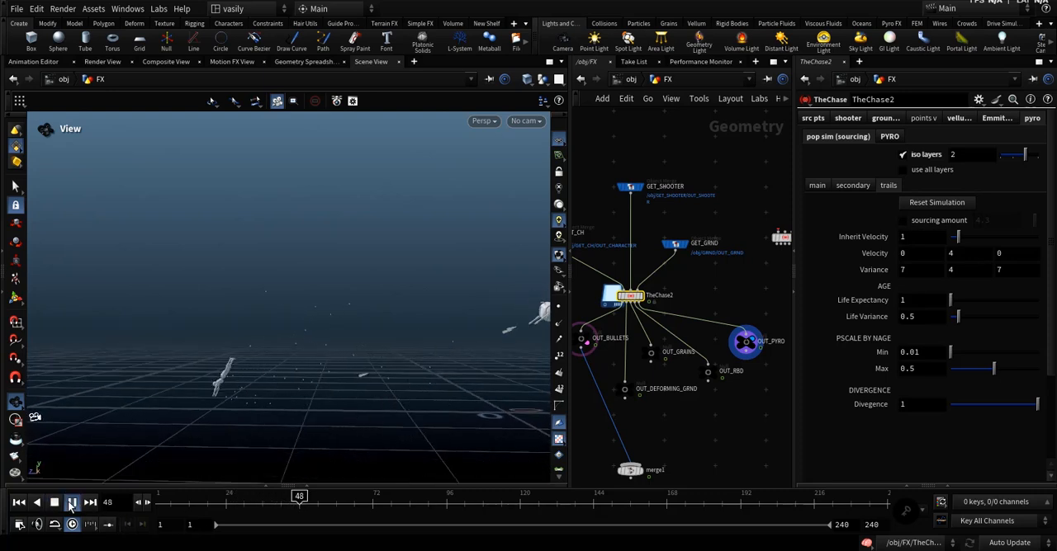
click(71, 504)
drag(226, 405, 290, 385)
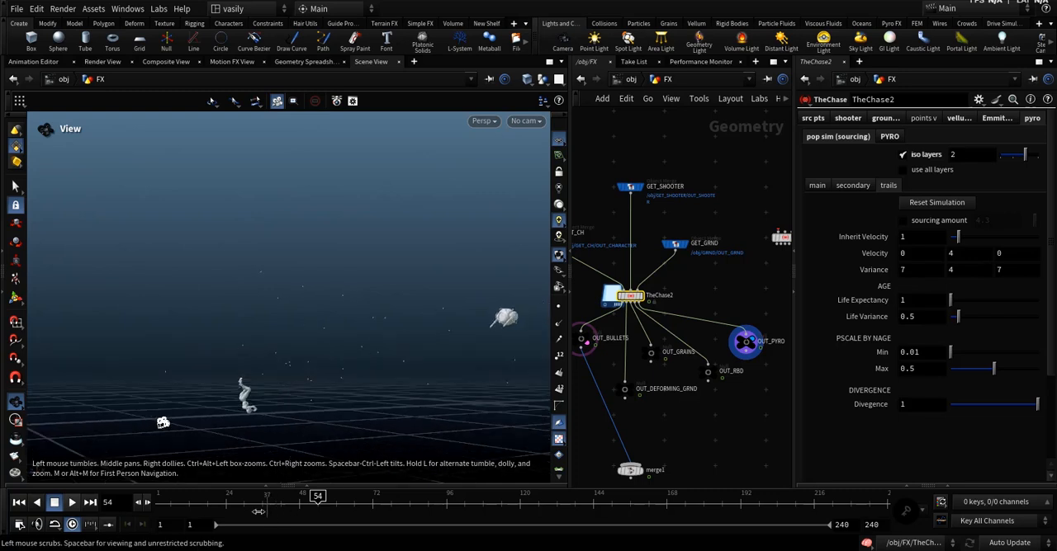
click(20, 502)
click(72, 503)
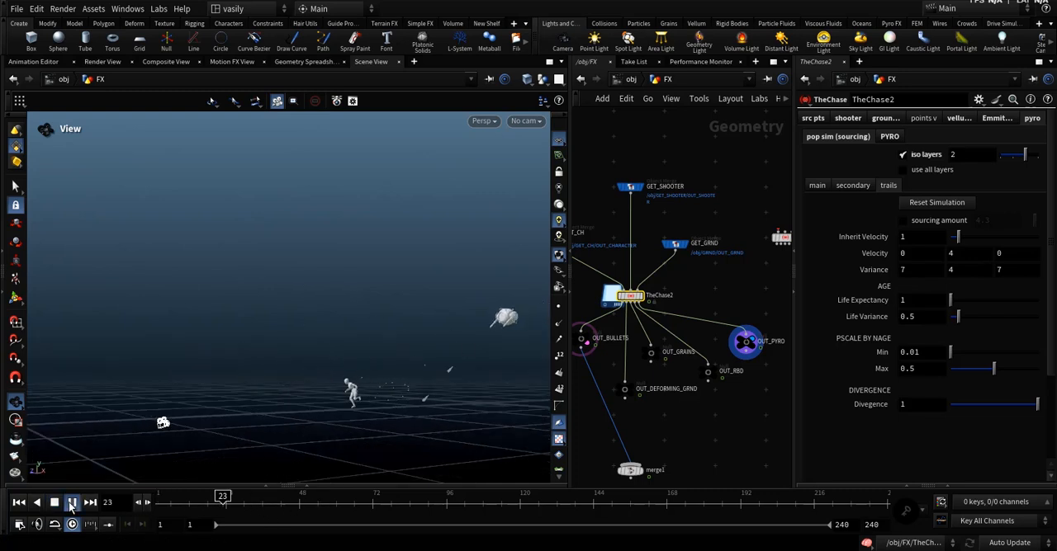
click(72, 506)
drag(345, 371, 364, 405)
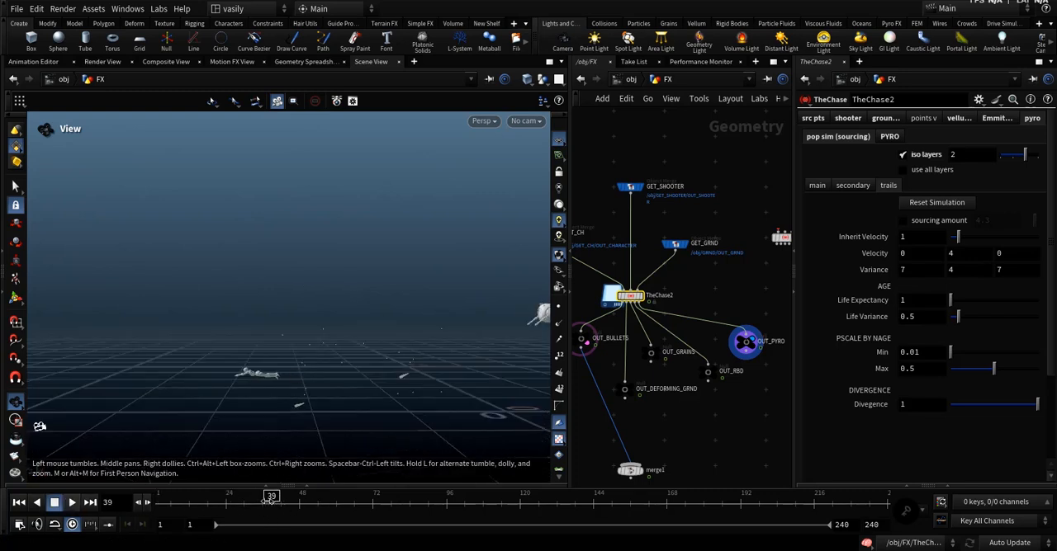
Rewind to frame 1, disable the isolated trails layer, and reopen the pyro cache settings.
drag(199, 504, 142, 508)
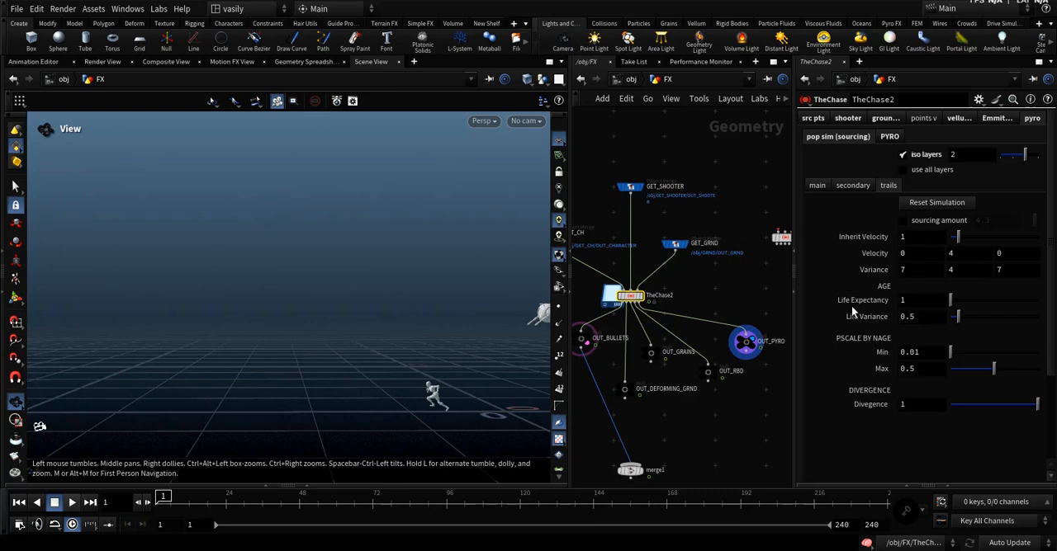
click(923, 158)
click(886, 137)
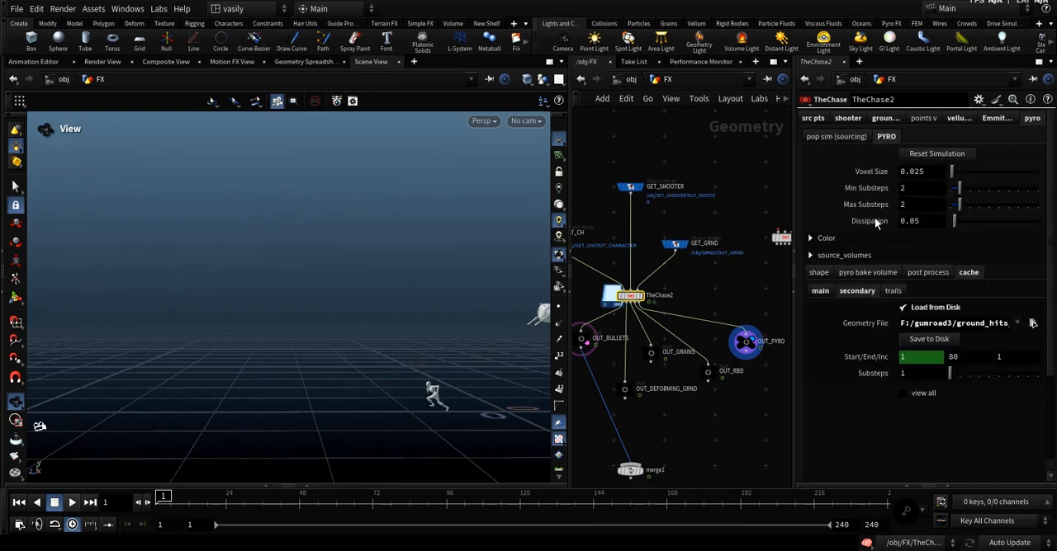
Set the trails pyro cache's geometry file to smoke_cache/trails/trails.$F3.bgeo.sc and save it to disk.
click(929, 324)
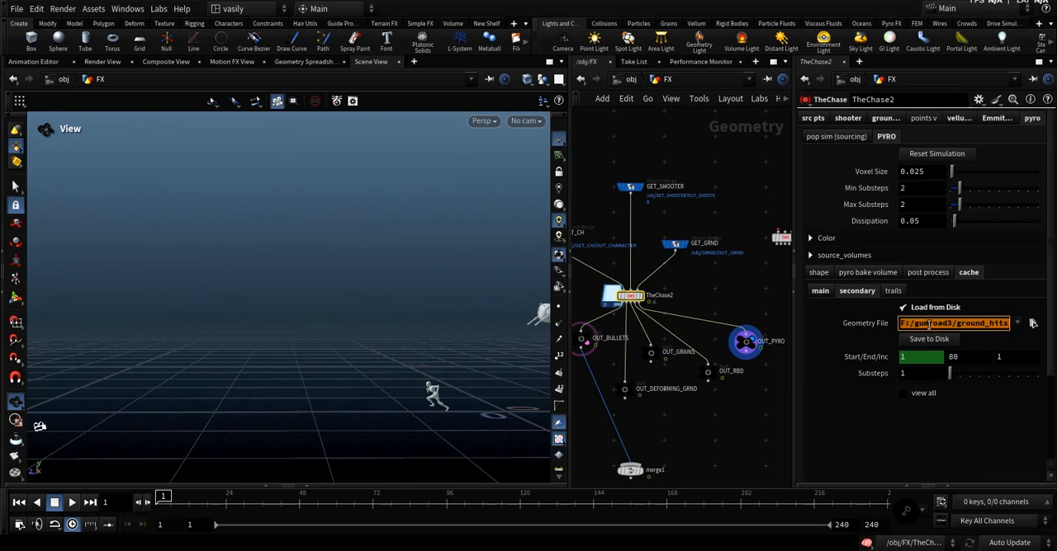
click(891, 294)
click(924, 324)
key(ctrl+v)
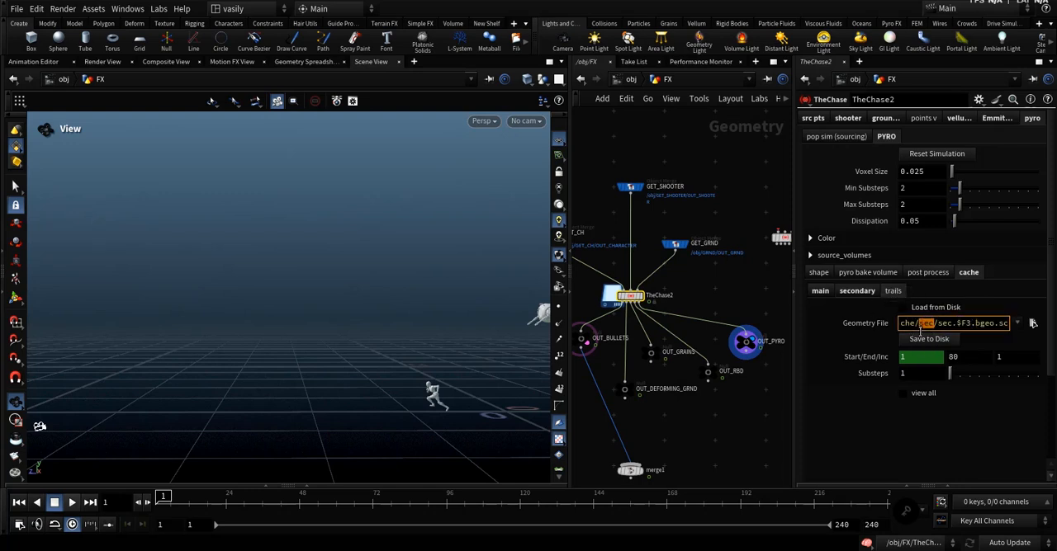
text(trail)
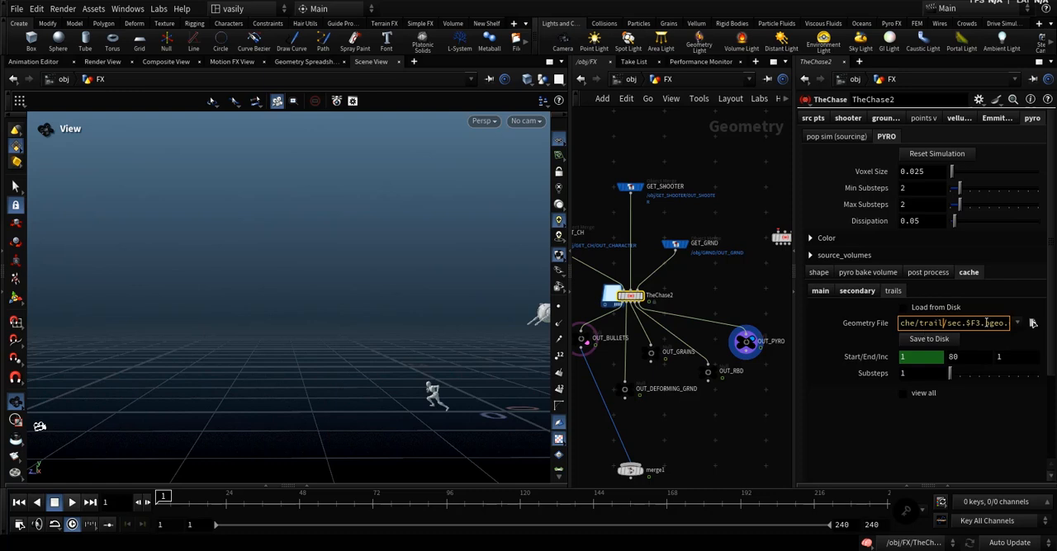
text(s)
text(trail)
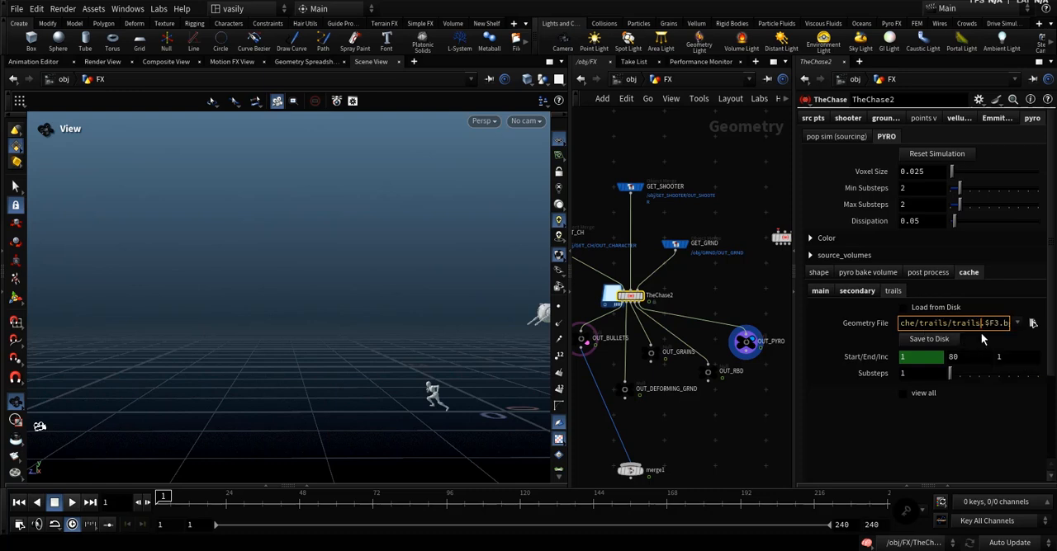
key(Return)
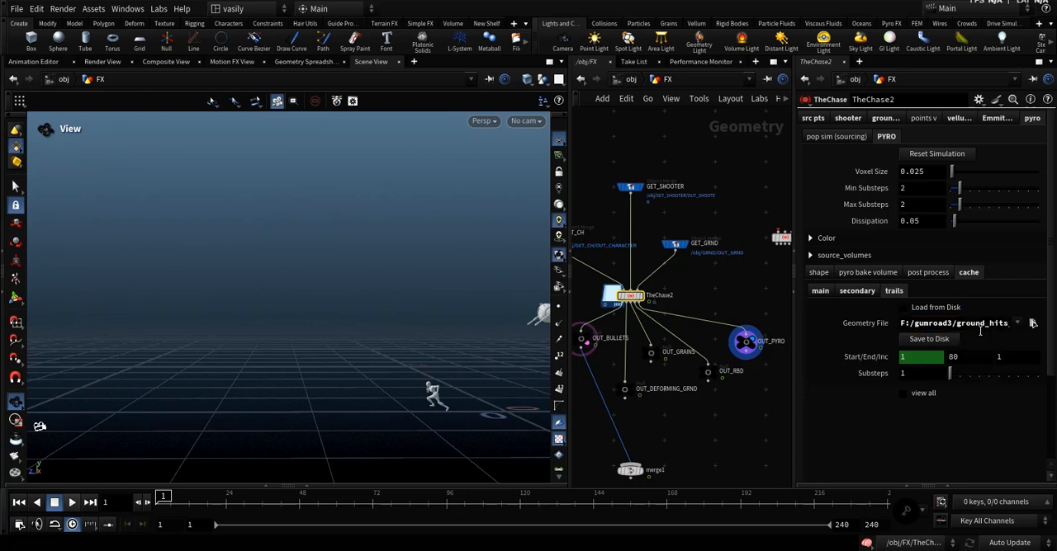
click(923, 344)
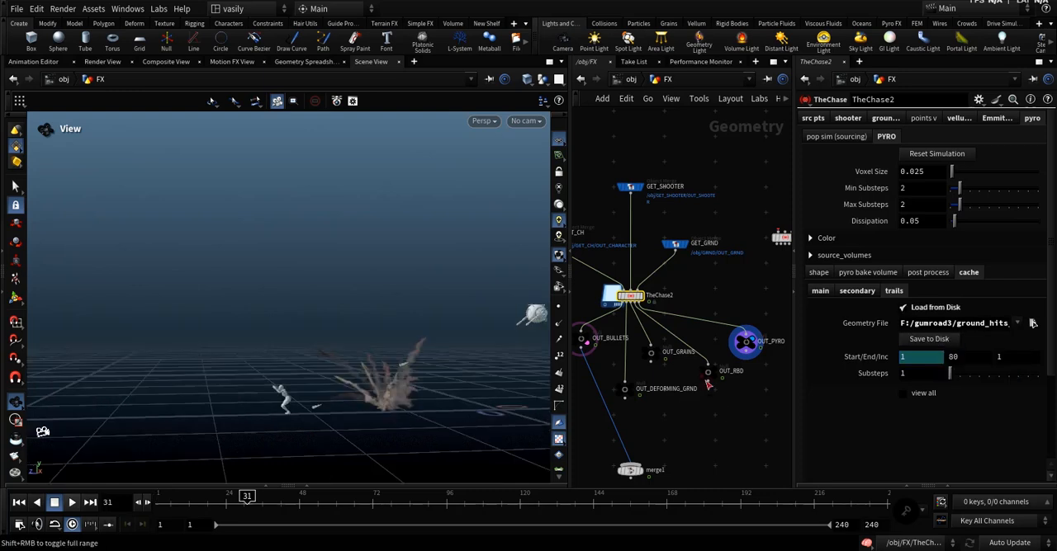
Inspect the cached trails smoke at frame 31 and turn on view all to display the cached layers together.
drag(373, 396, 462, 395)
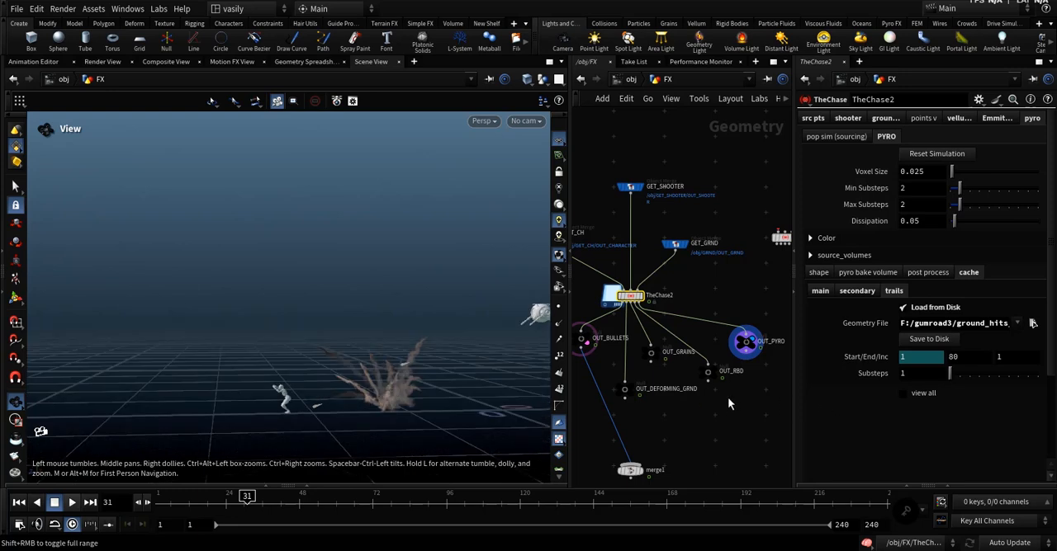
middle_drag(670, 299, 707, 325)
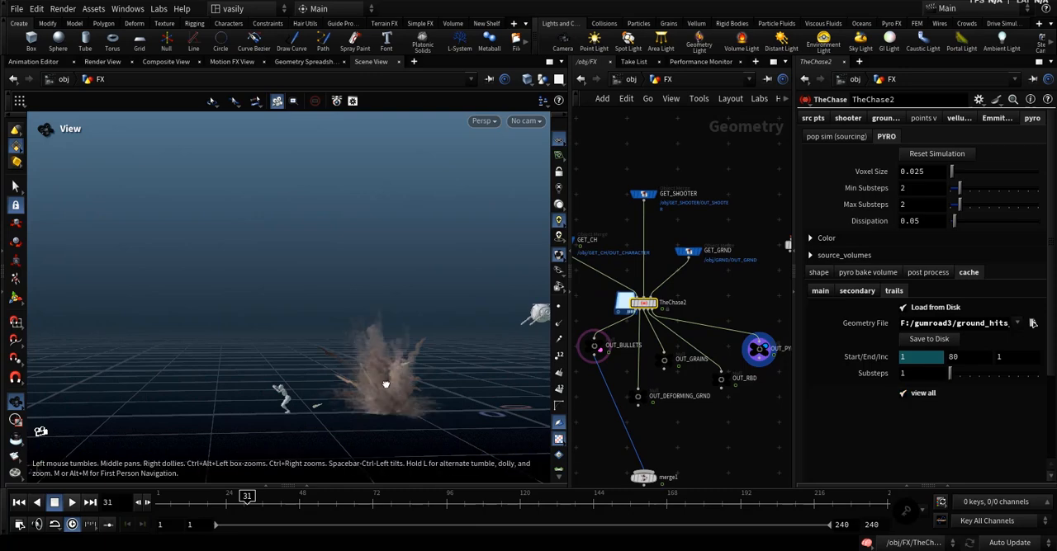
Inspect the combined cached smoke and review TheChase2's pop sim sourcing and pyro cache settings.
drag(394, 393, 466, 314)
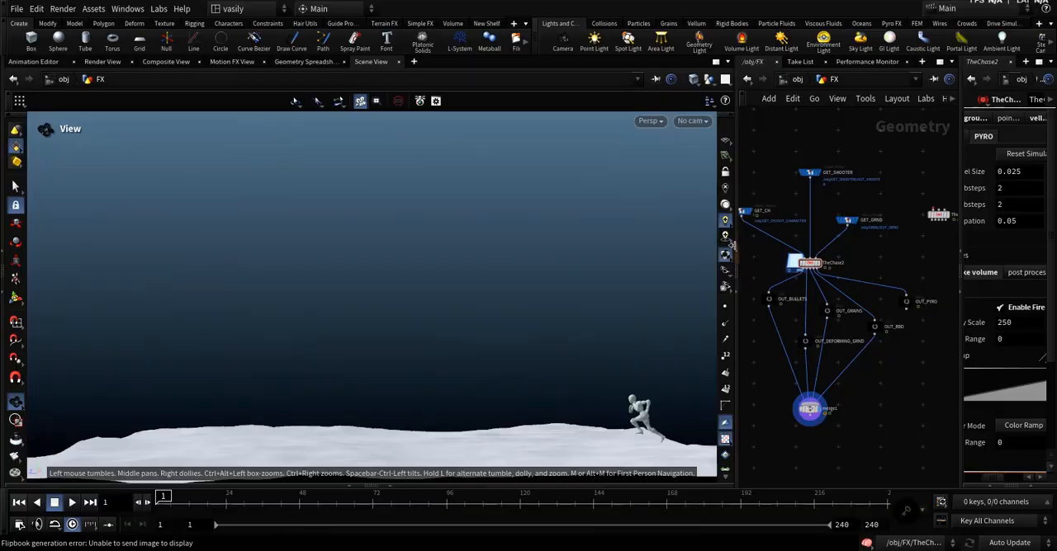
drag(732, 245, 551, 259)
click(629, 264)
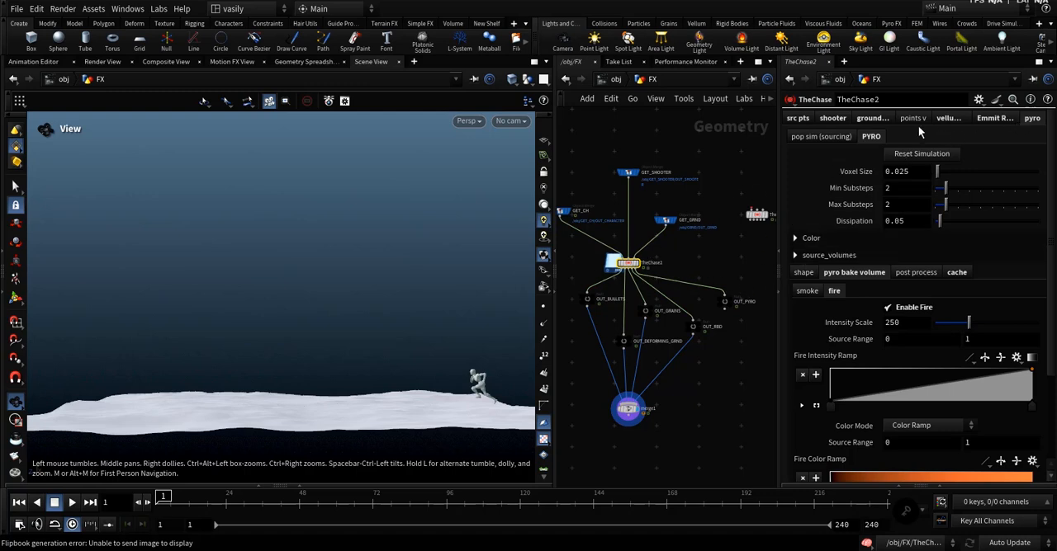
click(842, 138)
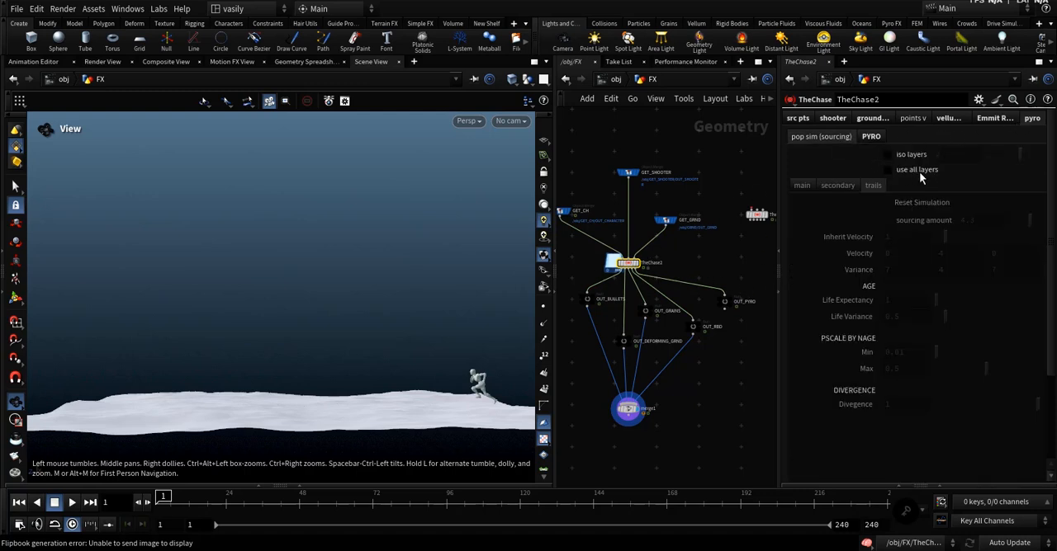
click(870, 136)
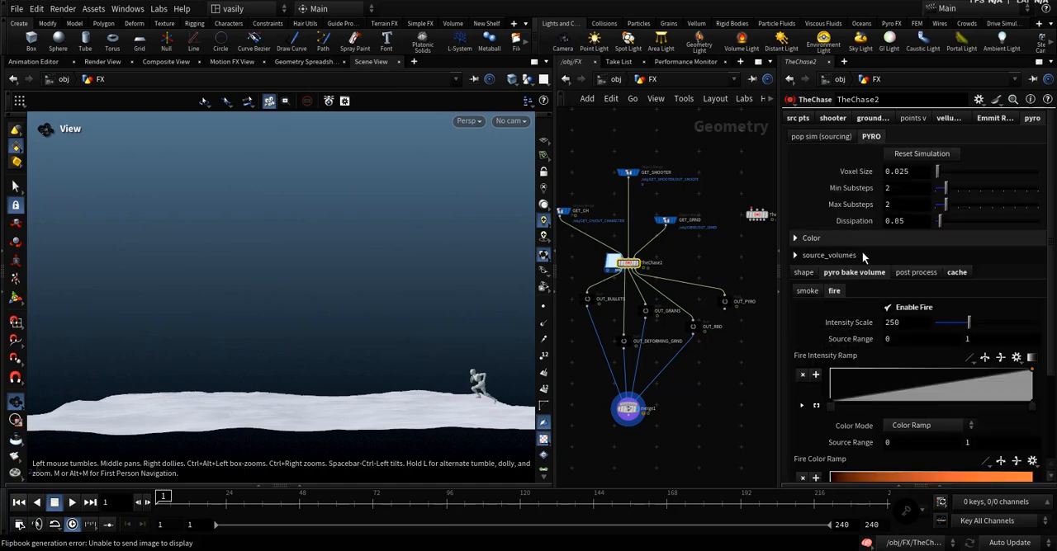
click(956, 272)
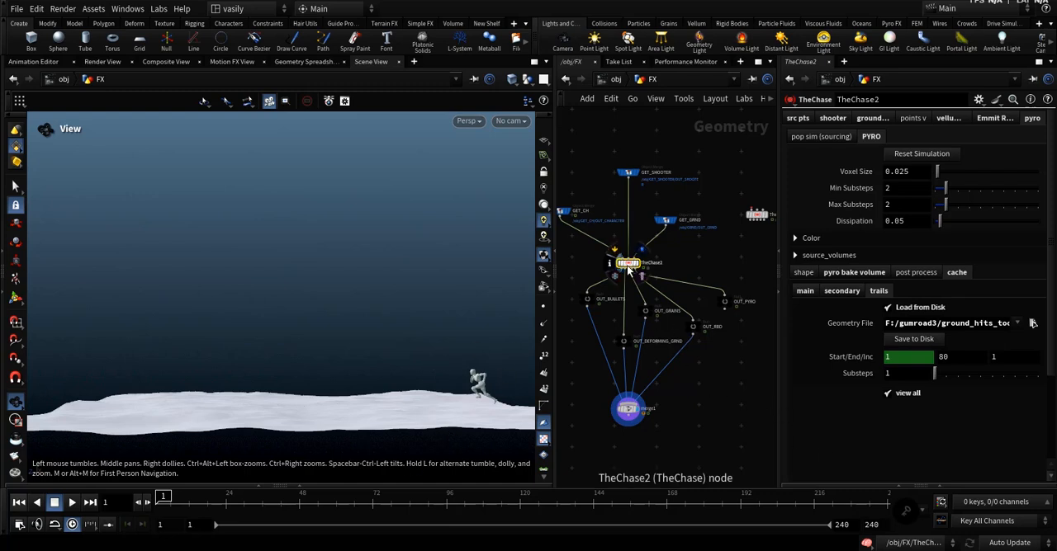
Look over the FX network and check the source point type options of TheChase2.
middle_drag(682, 302, 710, 342)
scroll(710, 337, down, 3)
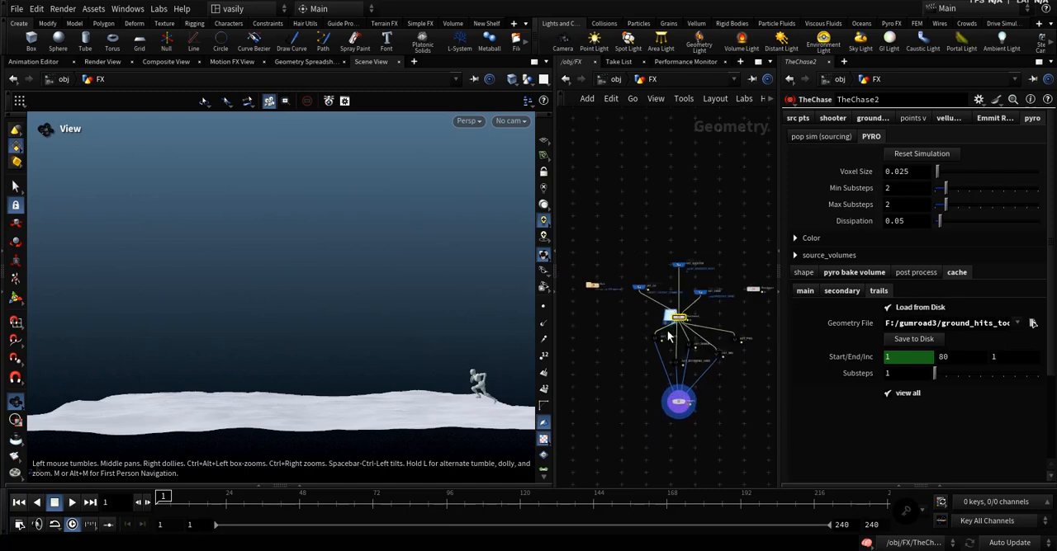
scroll(667, 335, up, 2)
middle_drag(646, 318, 620, 330)
scroll(620, 328, up, 2)
drag(615, 316, 678, 334)
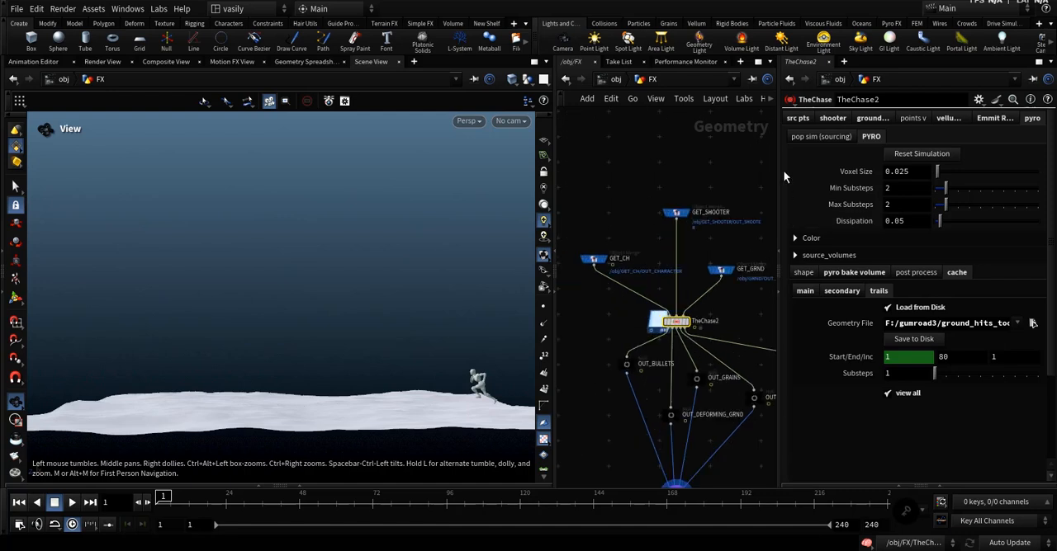
click(797, 118)
click(906, 137)
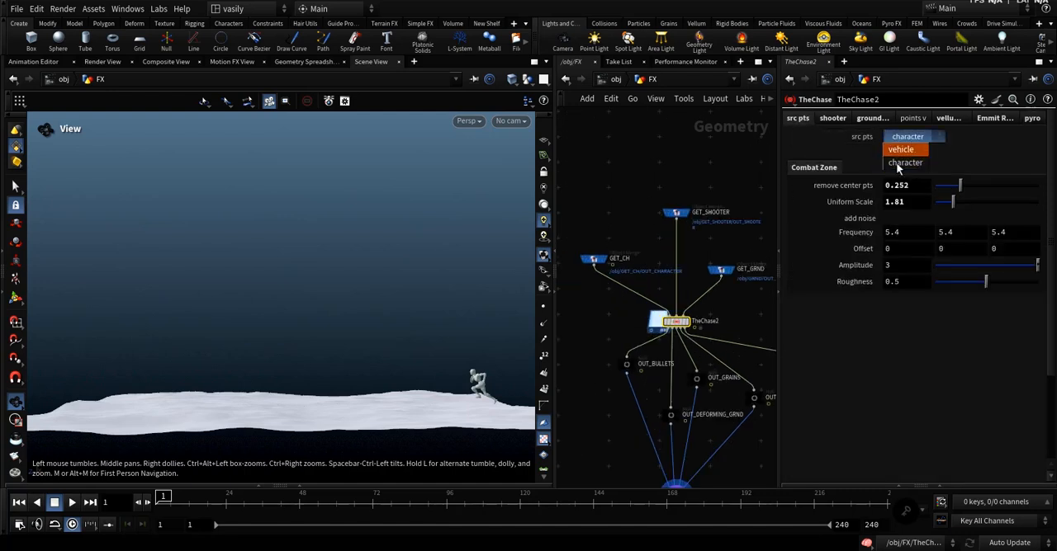
Display the file1 vehicle geometry in the viewport and hide the other objects.
click(643, 288)
middle_drag(642, 290, 709, 286)
scroll(590, 257, up, 2)
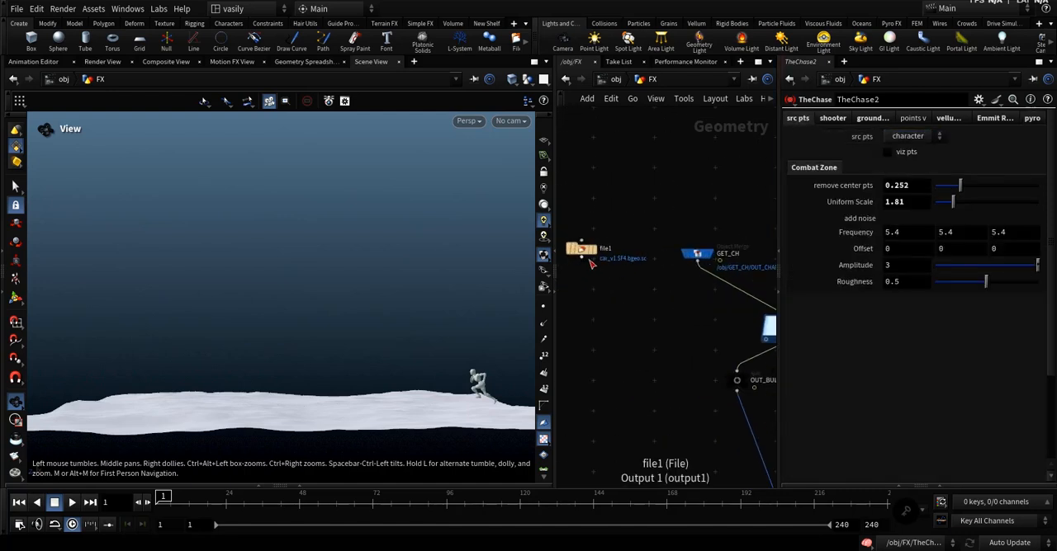
click(587, 249)
middle_drag(507, 400, 477, 215)
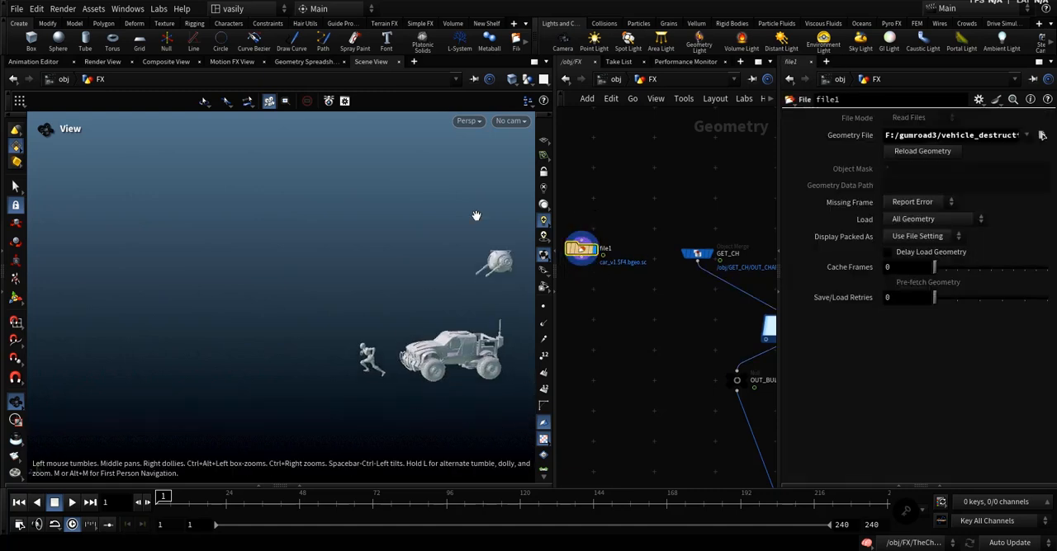
click(527, 100)
click(566, 123)
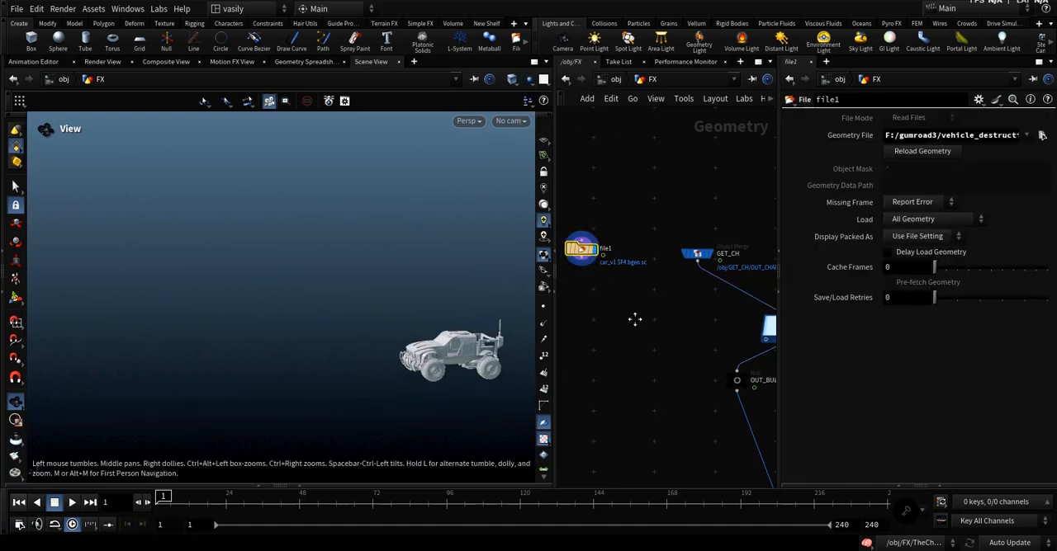
Connect file1 to TheChase2's first input in place of GET_CH.
middle_drag(634, 319, 622, 326)
click(733, 299)
click(640, 293)
middle_drag(737, 344, 613, 339)
drag(766, 314, 632, 352)
middle_drag(602, 348, 648, 348)
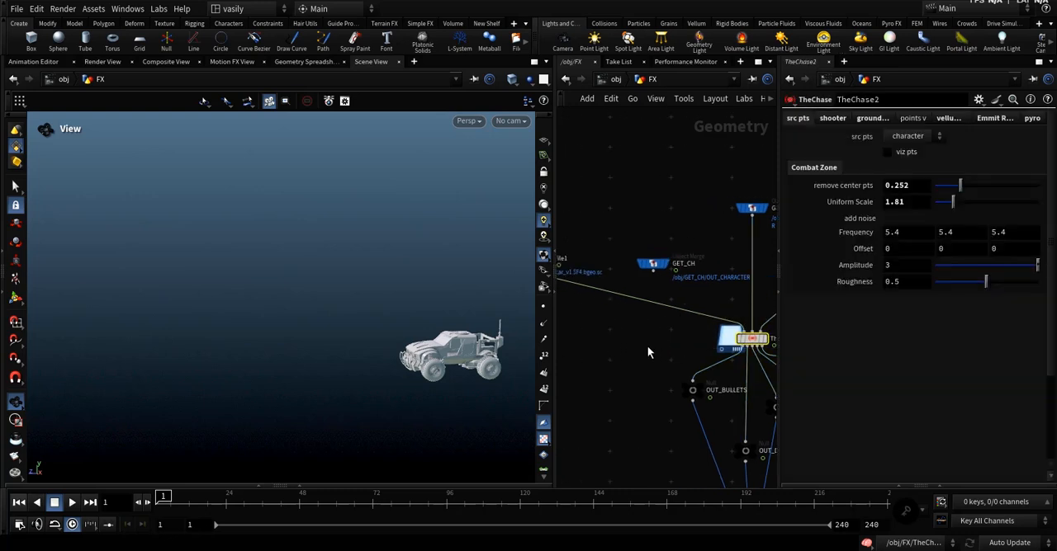
middle_drag(612, 302, 688, 312)
drag(681, 309, 620, 237)
At frame 1, set TheChase2's source points type to vehicle with viz pts turned on.
drag(185, 499, 154, 494)
middle_drag(708, 376, 634, 386)
scroll(634, 386, down, 3)
scroll(719, 364, up, 3)
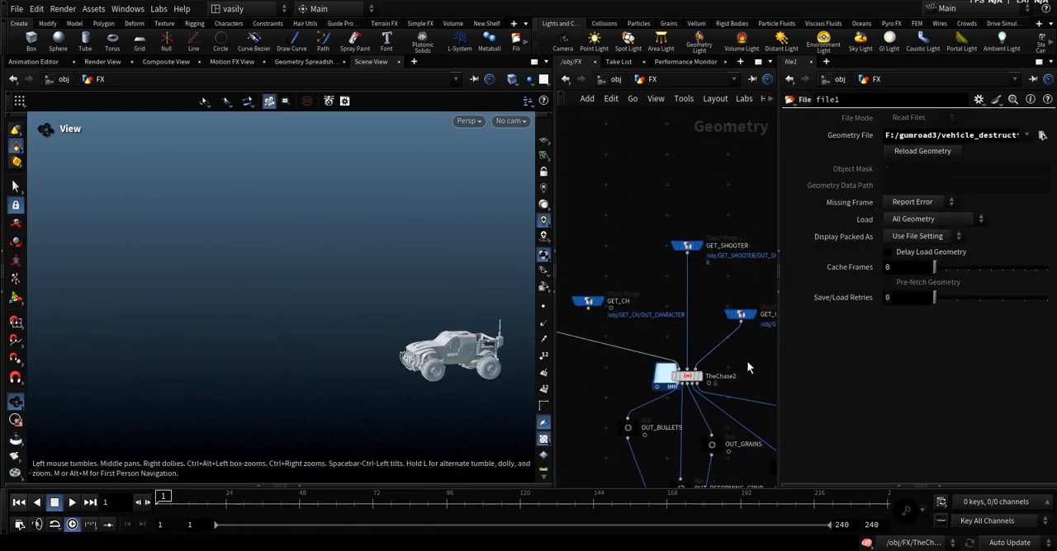
drag(746, 360, 681, 386)
drag(336, 353, 351, 387)
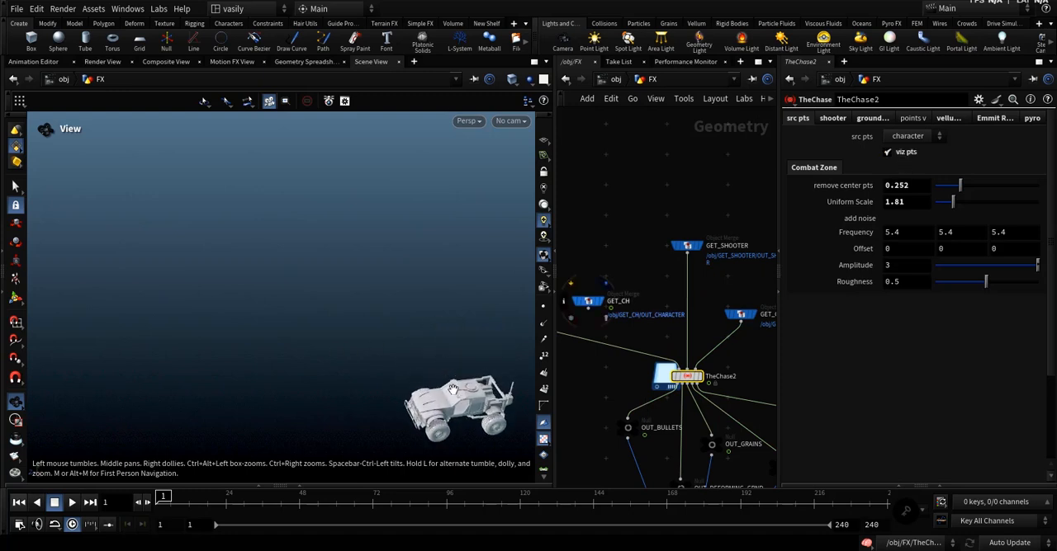
middle_drag(351, 386, 278, 326)
click(907, 140)
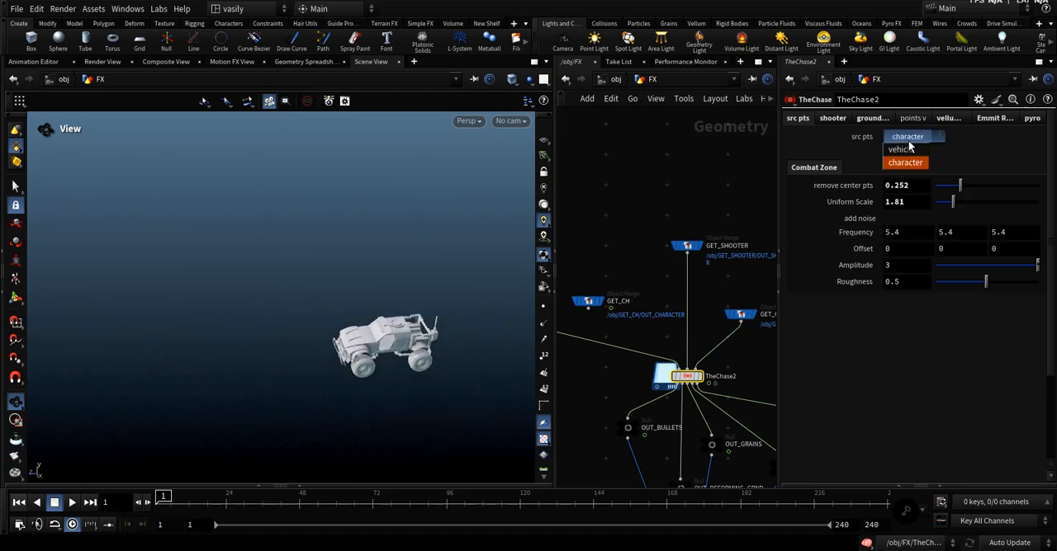
click(910, 151)
click(912, 140)
click(910, 153)
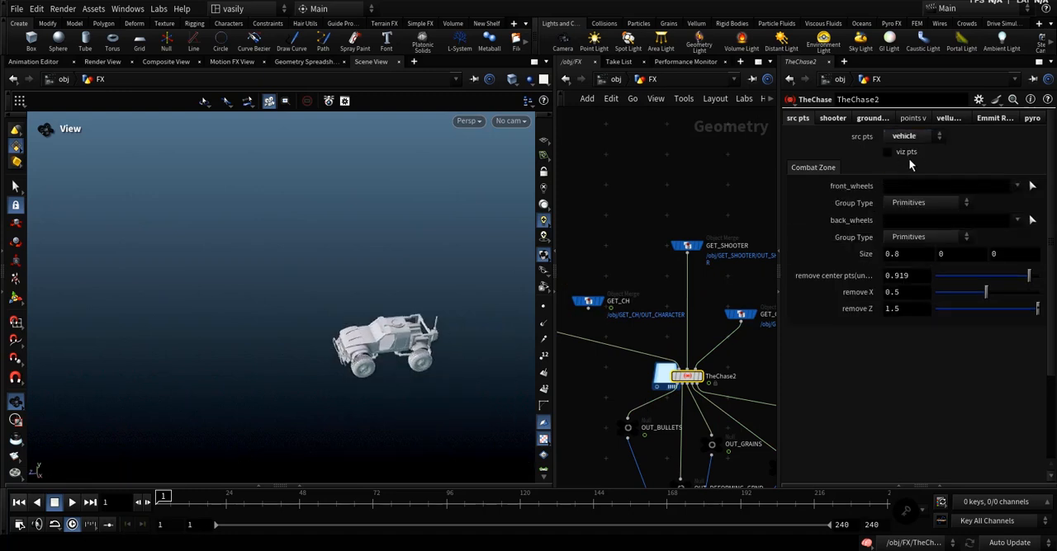
drag(419, 334, 415, 350)
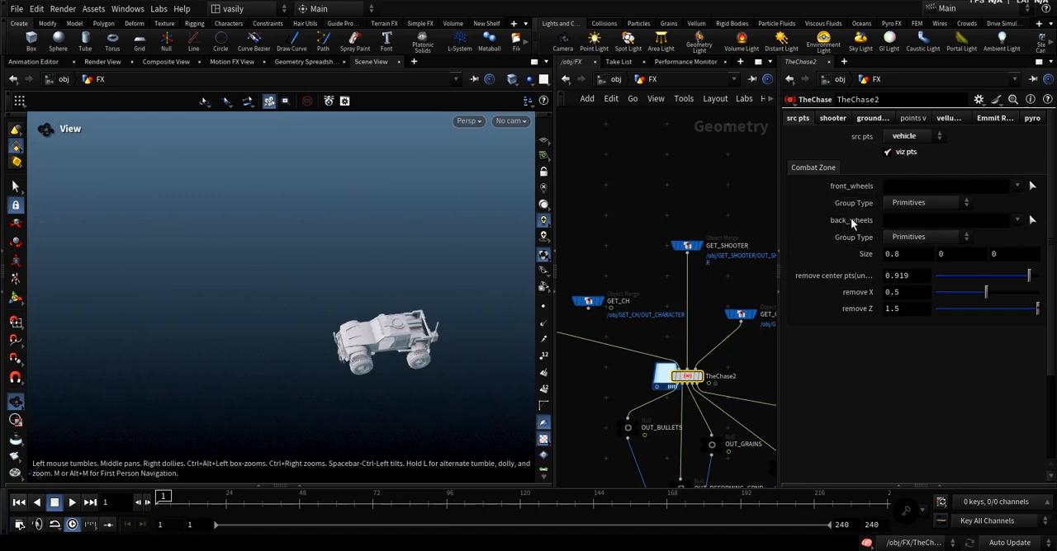
Pick the vehicle's front wheels as front_wheels (482 558) and its rear wheels as back_wheels (634 674).
click(1032, 189)
alt+drag(355, 364, 313, 389)
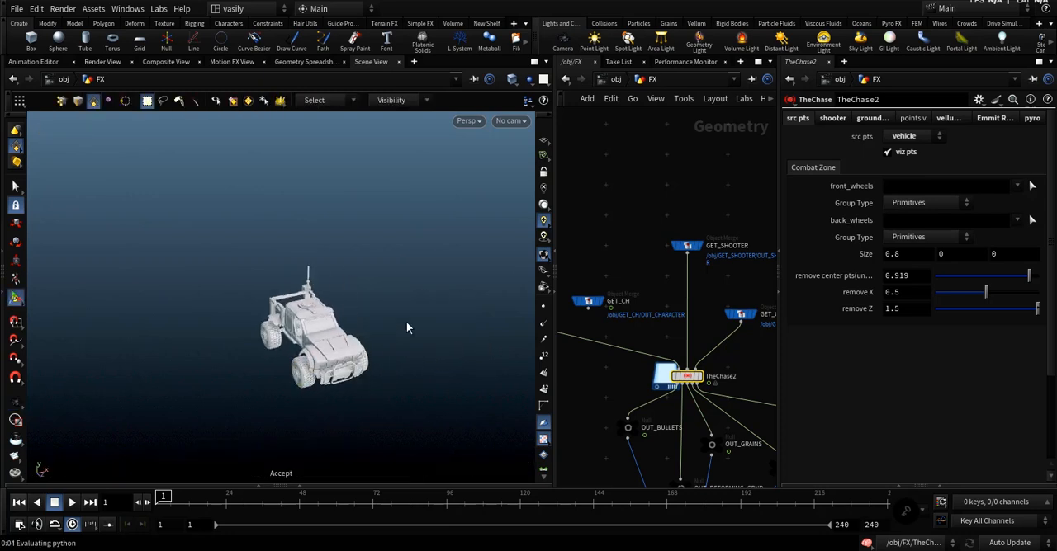
key(Return)
alt+drag(374, 321, 498, 332)
click(278, 374)
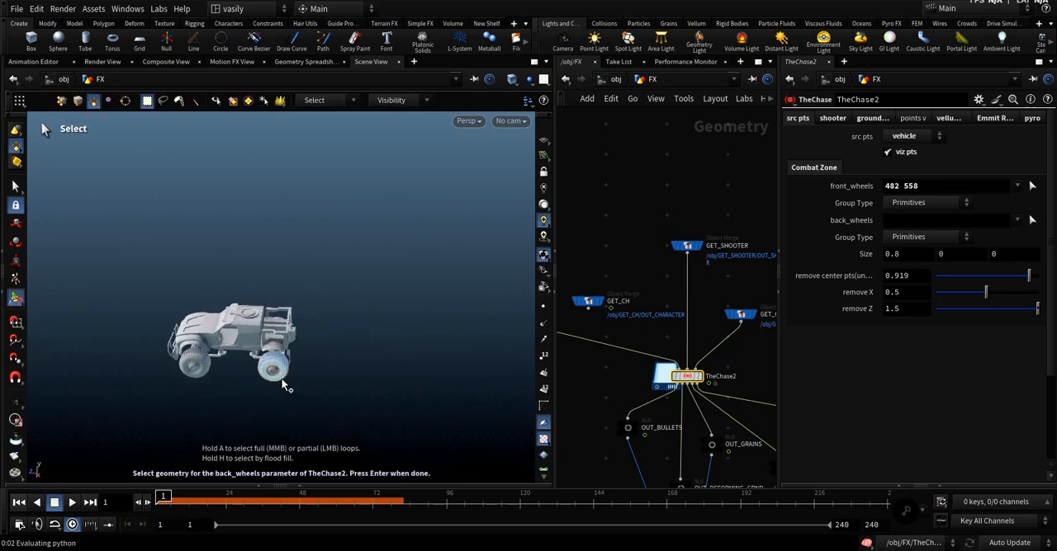
key(Return)
Display OUT_BULLETS with file1 as a template and inspect the source points around the vehicle from several angles.
scroll(608, 315, up, 2)
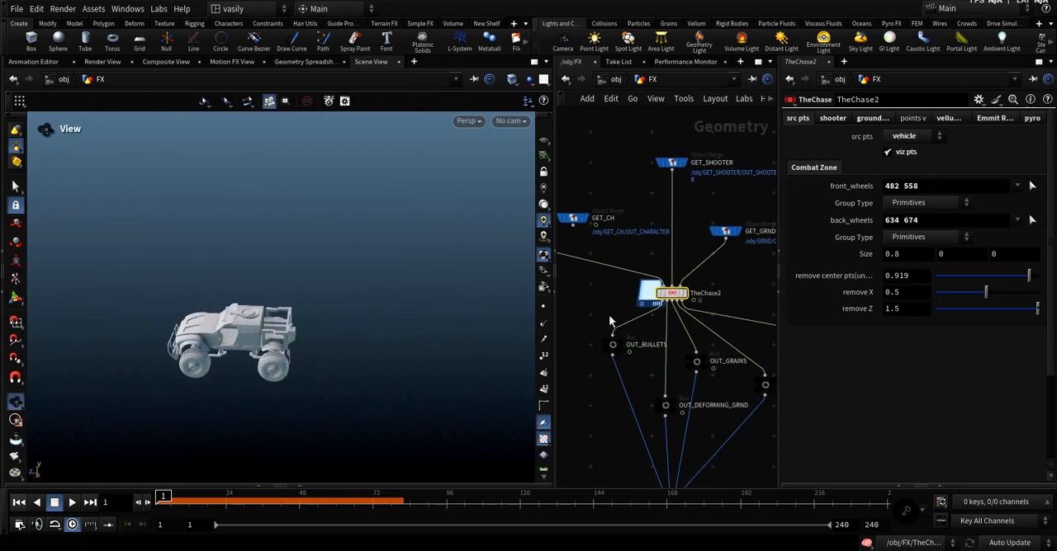
click(624, 345)
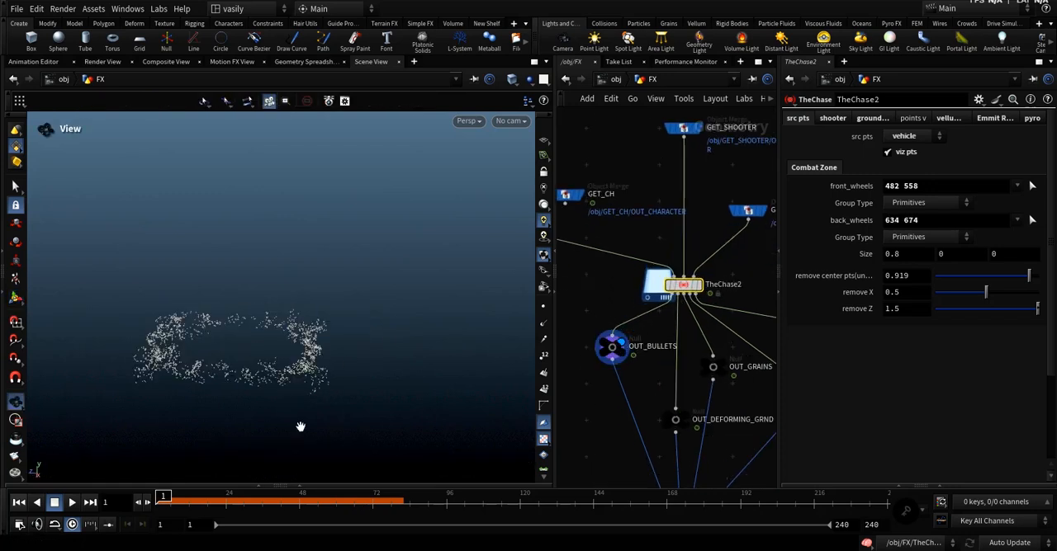
scroll(591, 265, down, 2)
middle_drag(563, 258, 678, 313)
scroll(607, 277, up, 1)
click(608, 269)
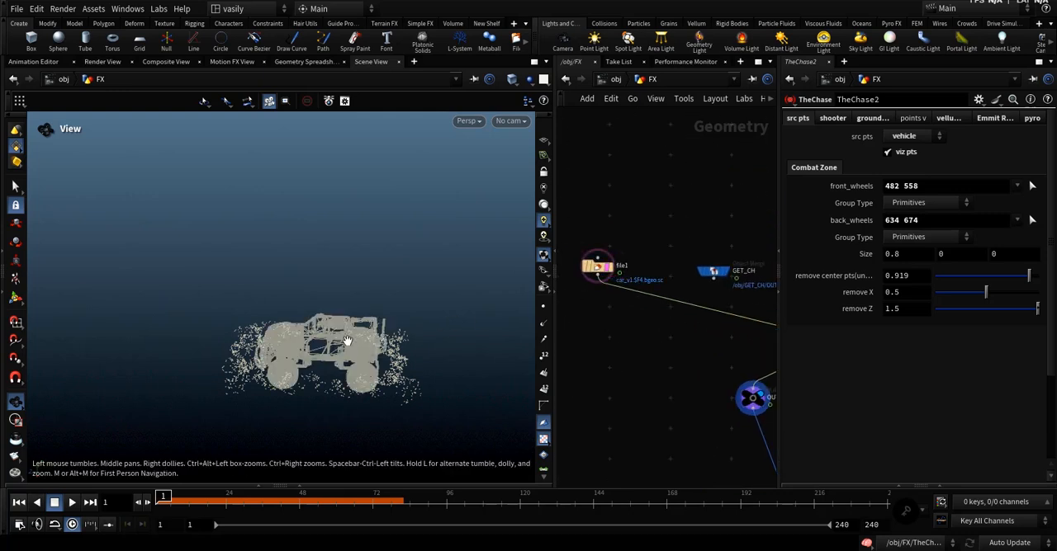
drag(347, 341, 241, 308)
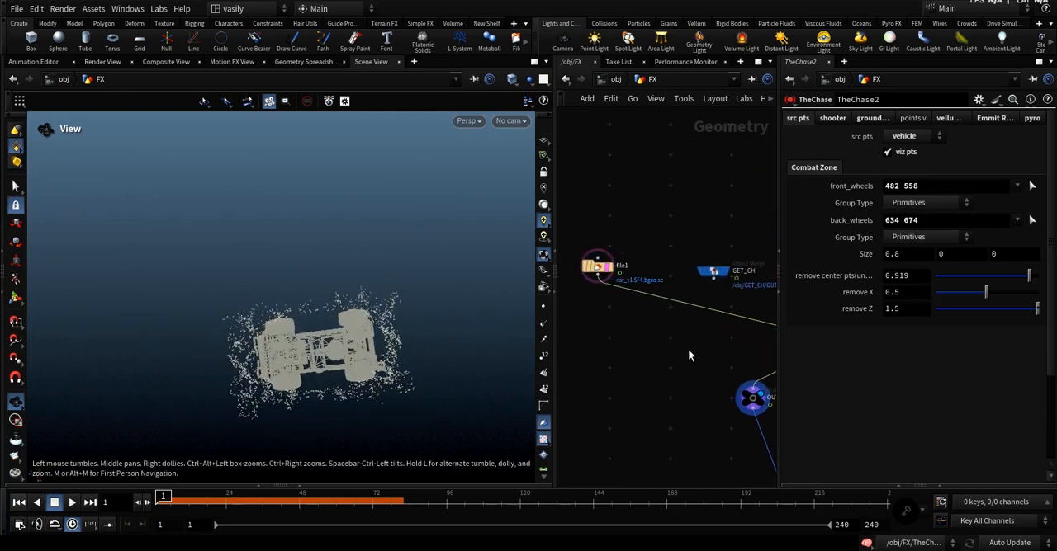
Try other values for the vehicle's center point removal settings and undo the changes.
middle_drag(688, 348, 610, 371)
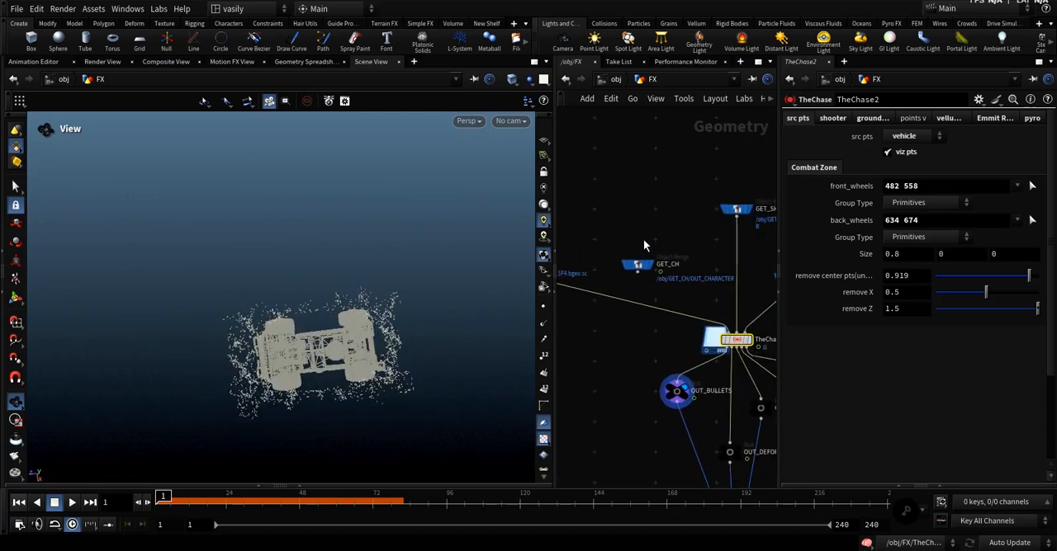
drag(655, 225, 614, 309)
drag(629, 328, 734, 354)
middle_drag(924, 276, 1015, 293)
key(ctrl+z)
key(ctrl+z)
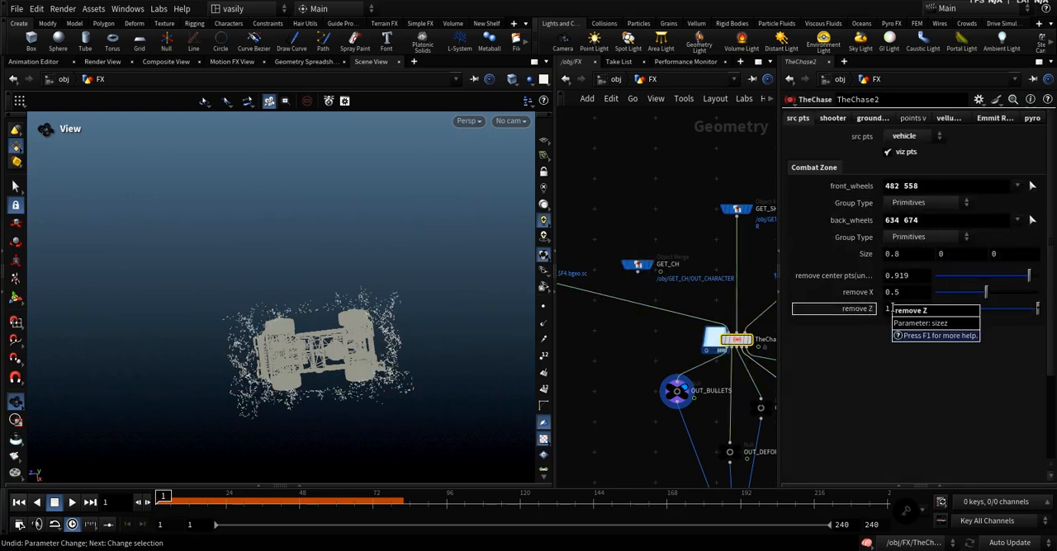
middle_drag(897, 312, 30, 316)
key(ctrl+z)
Allow editing of TheChase2's contents and enter its internal network.
scroll(655, 368, down, 2)
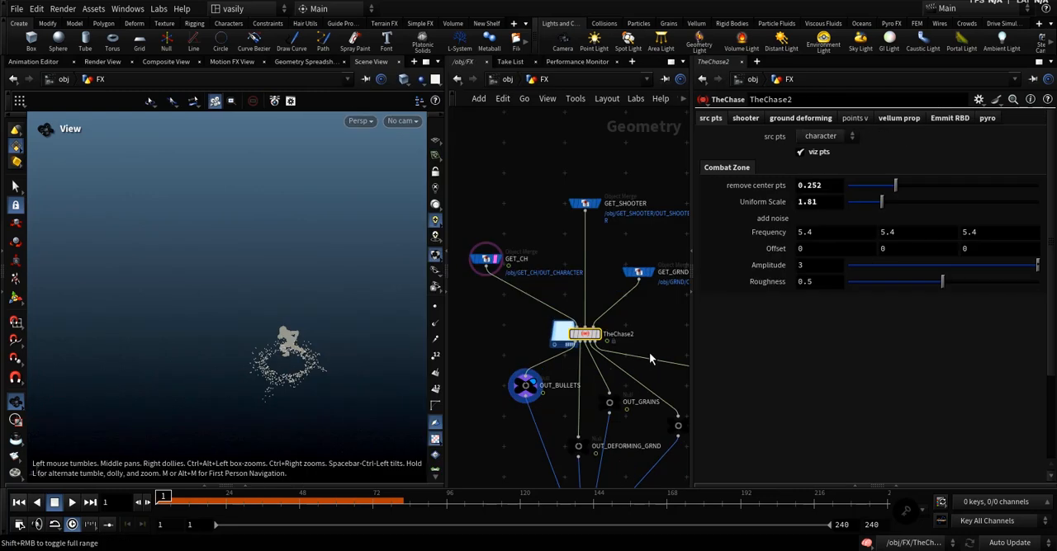
scroll(603, 338, up, 2)
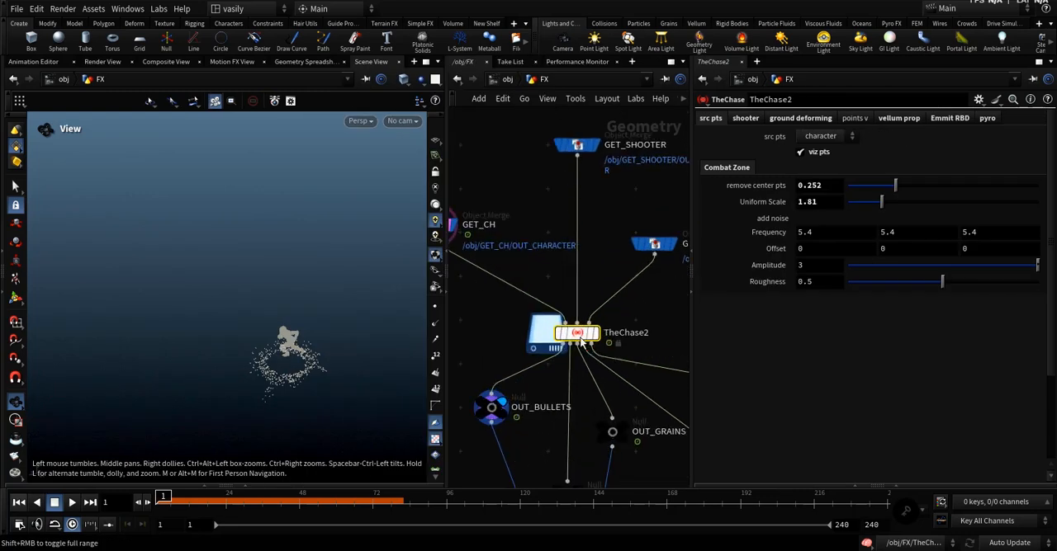
scroll(607, 345, up, 2)
right_click(578, 334)
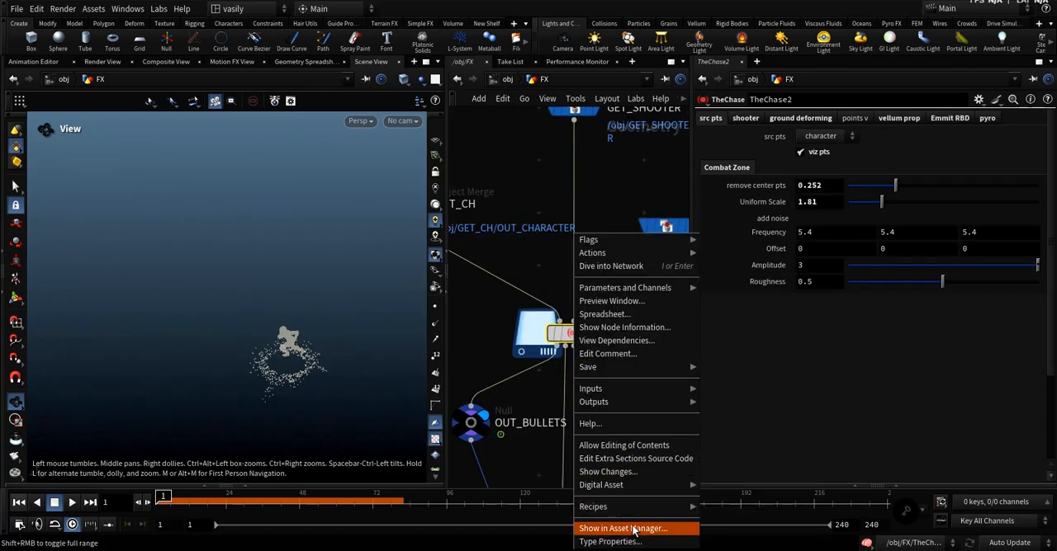
click(624, 445)
scroll(575, 338, down, 5)
double_click(575, 338)
Widen the network view and survey the SRC_SHOOTER and GRND_DEFORMING node chains inside TheChase2.
scroll(582, 363, down, 4)
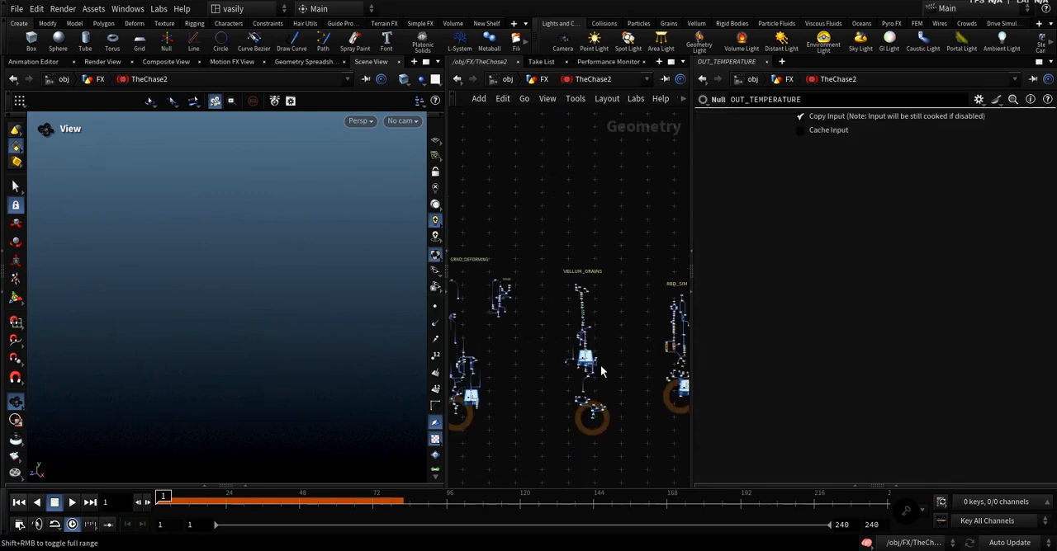
drag(692, 396, 813, 388)
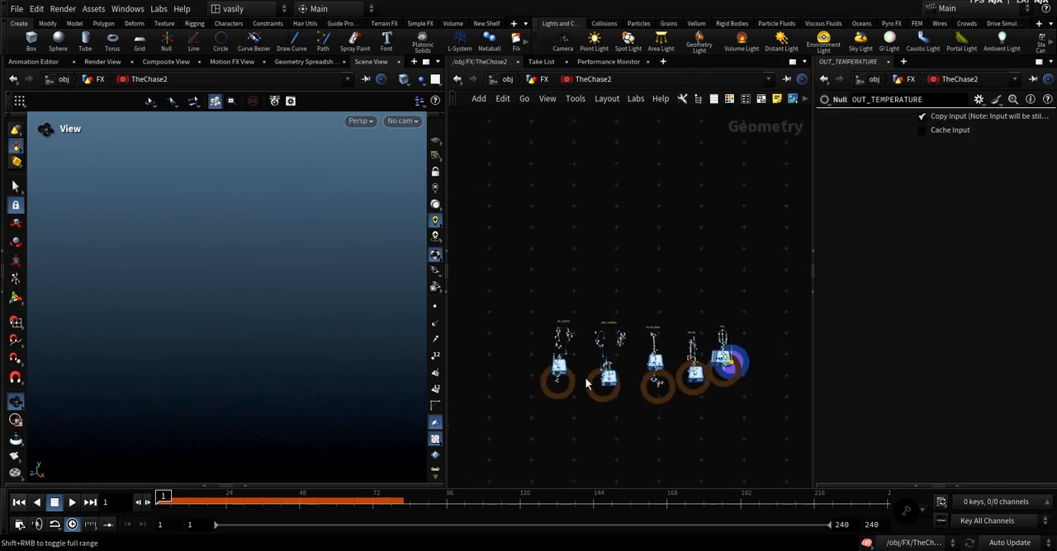
scroll(587, 368, up, 3)
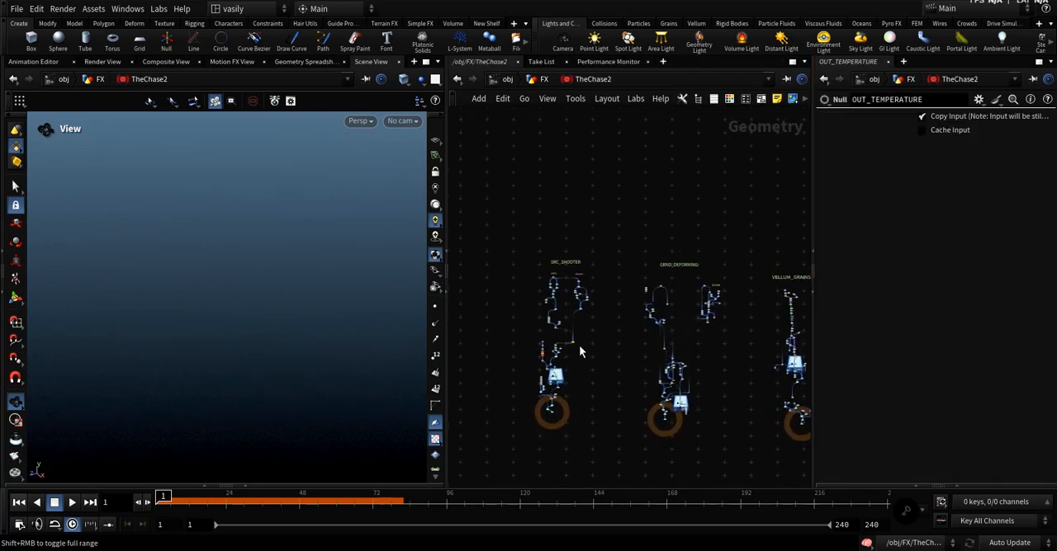
scroll(579, 345, up, 4)
scroll(593, 327, up, 1)
middle_drag(619, 338, 526, 370)
scroll(561, 367, down, 2)
scroll(630, 357, up, 3)
middle_drag(632, 368, 645, 317)
scroll(621, 350, down, 4)
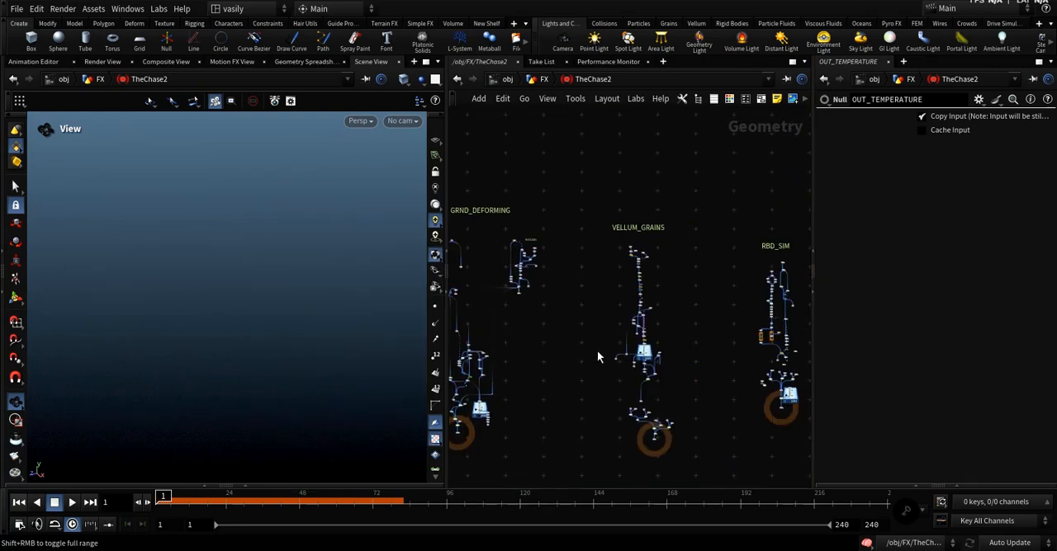
Examine the VELLUM_GRAINS node chain and return to the SRC_SHOOTER chain for a closer look.
scroll(660, 318, up, 6)
middle_drag(620, 248, 683, 330)
scroll(724, 323, up, 1)
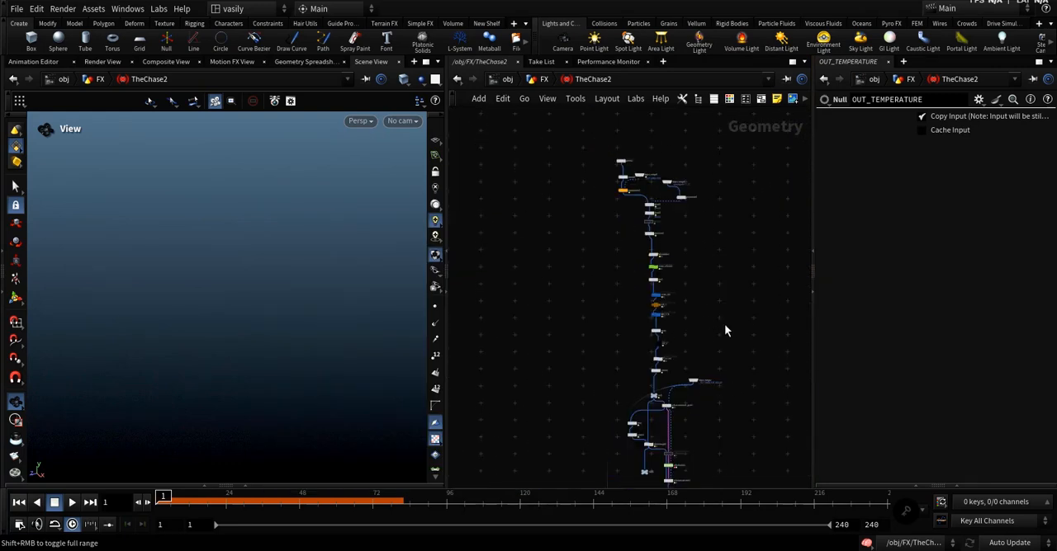
scroll(724, 324, down, 6)
middle_drag(576, 347, 627, 322)
middle_drag(496, 338, 614, 369)
scroll(574, 322, up, 5)
middle_drag(619, 297, 601, 277)
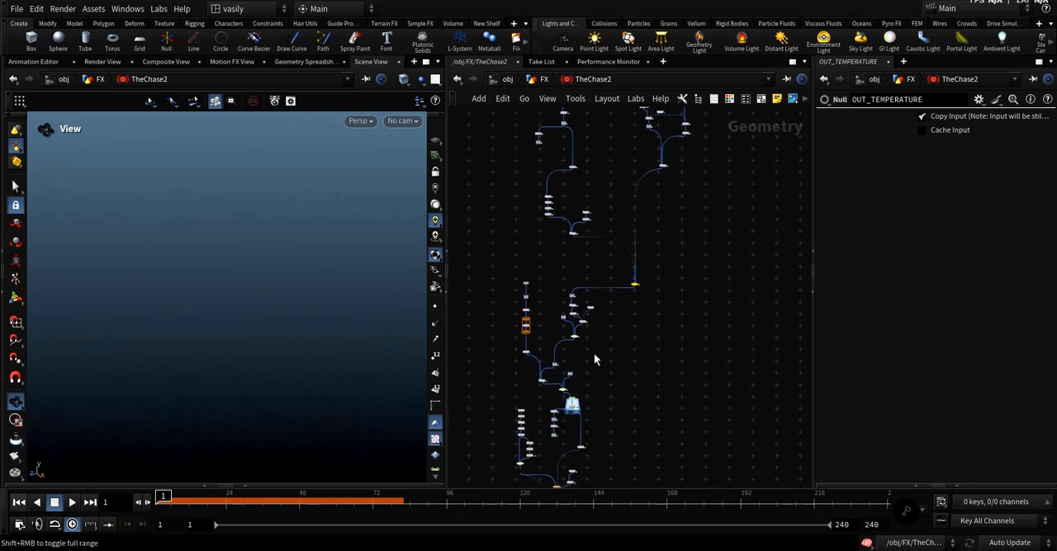
Examine the GRND_DEFORMING node chain and view the attribwrangle24 node's ramps and VEX code.
middle_drag(635, 350, 536, 385)
scroll(636, 368, down, 5)
middle_drag(714, 406, 621, 395)
scroll(644, 341, up, 5)
click(628, 334)
click(615, 301)
scroll(604, 325, down, 5)
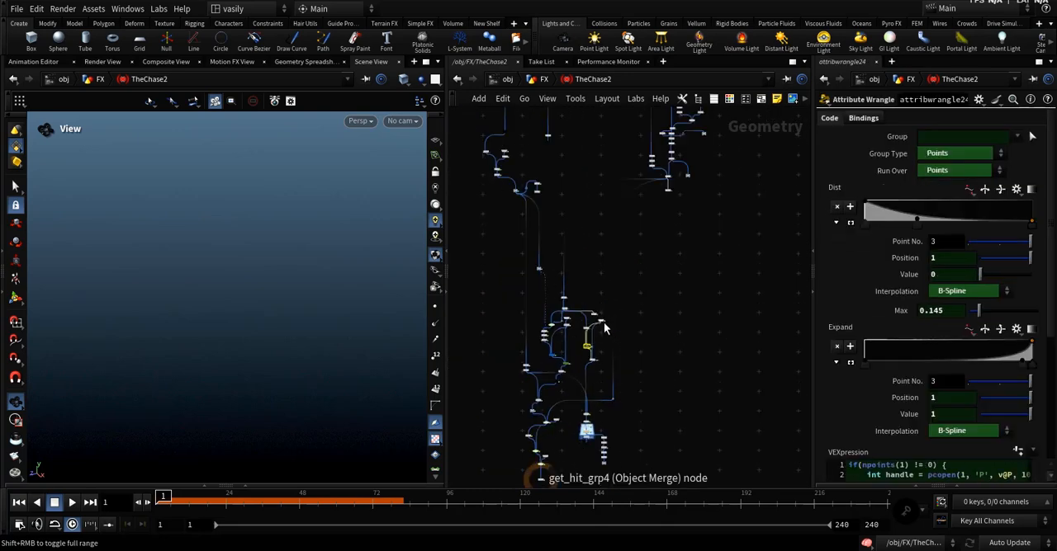
Look over the VELLUM_GRAINS, RBD_SIM and PYRO node chains.
middle_drag(686, 306, 518, 368)
scroll(518, 368, down, 2)
middle_drag(581, 358, 544, 364)
scroll(650, 261, up, 2)
scroll(652, 263, down, 2)
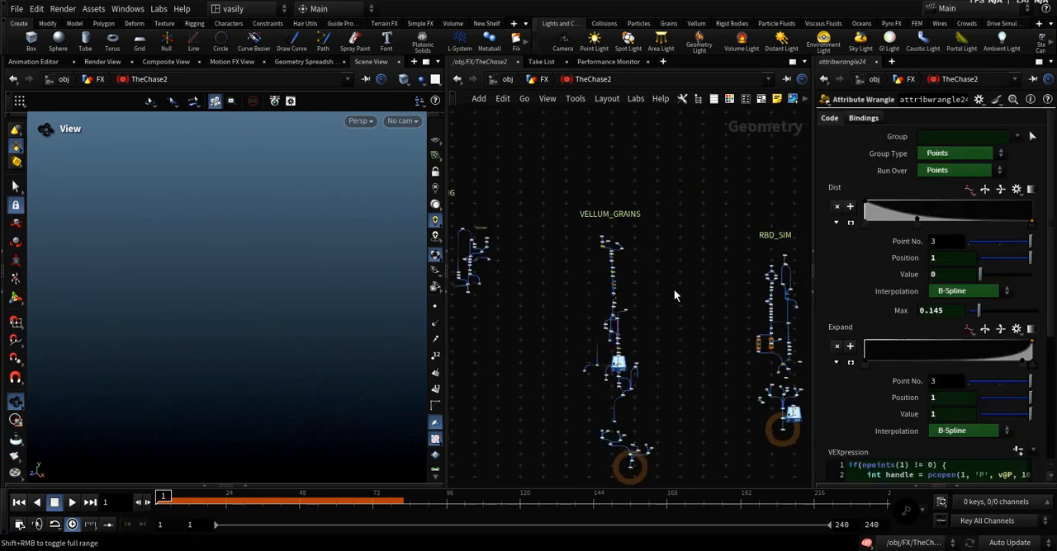
middle_drag(705, 314, 523, 301)
middle_drag(585, 83, 584, 104)
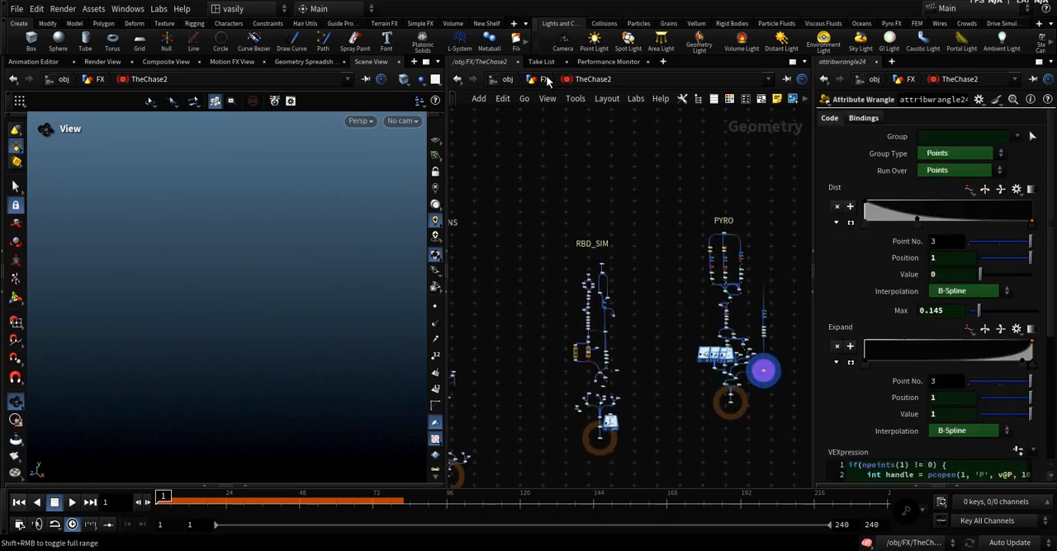